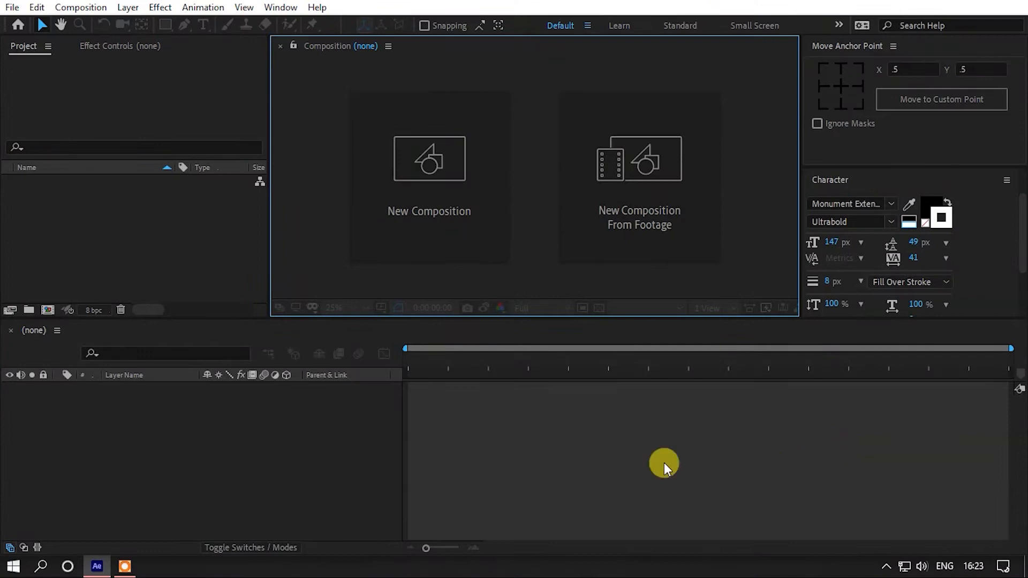
- Create a new composition named 3D Shape BG with the HDTV 1080 29.97 preset at 1920 x 1080 px
click(403, 168)
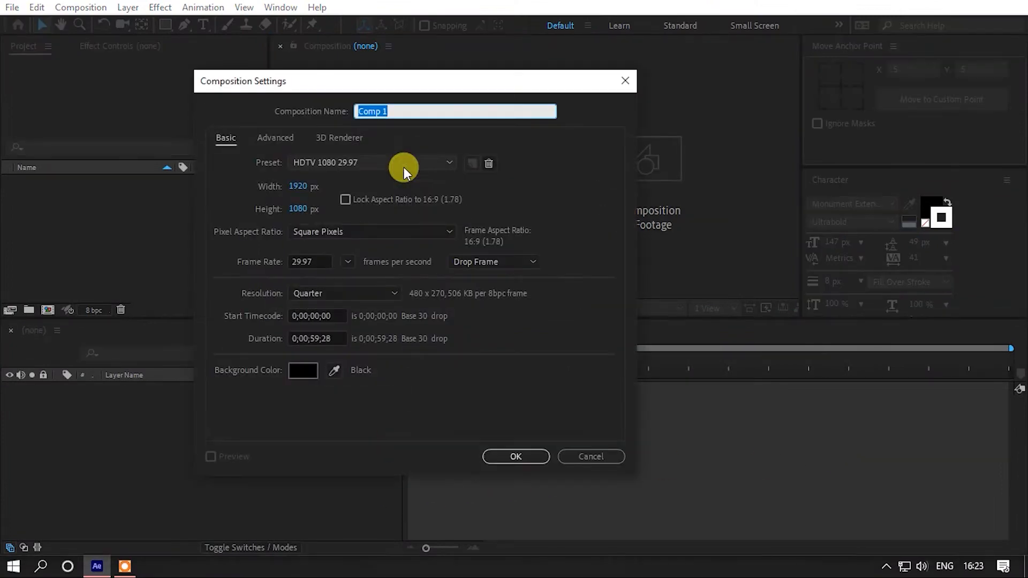
text(3D)
key(Return)
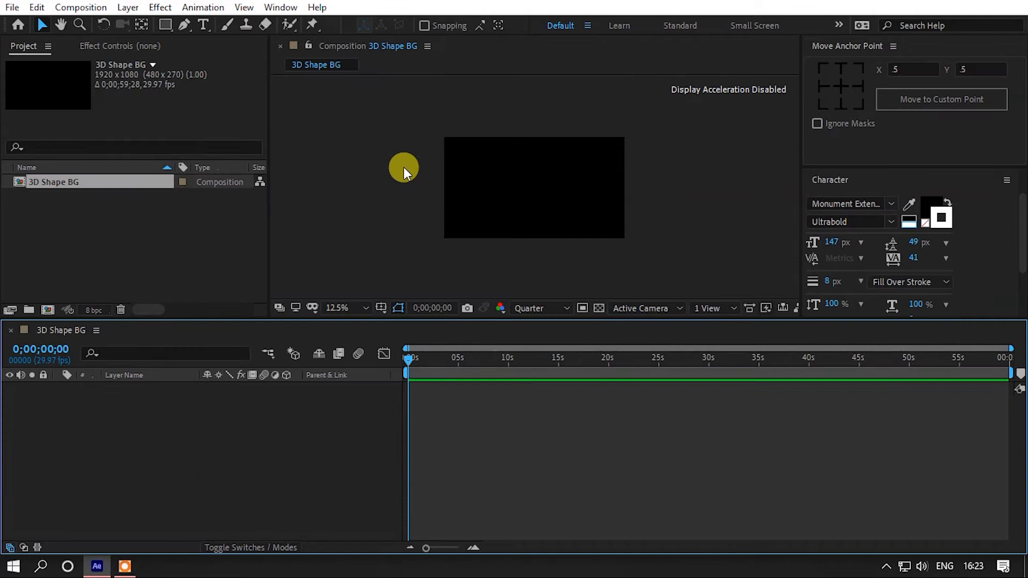
- Show the Title/Action Safe guides over the 3D Shape BG composition
key(period)
click(262, 471)
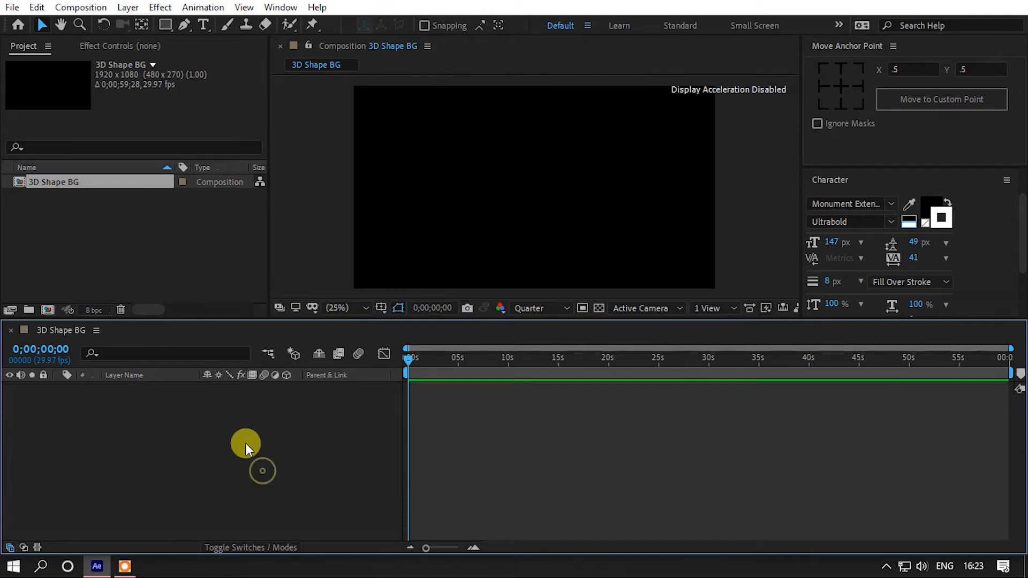
click(132, 266)
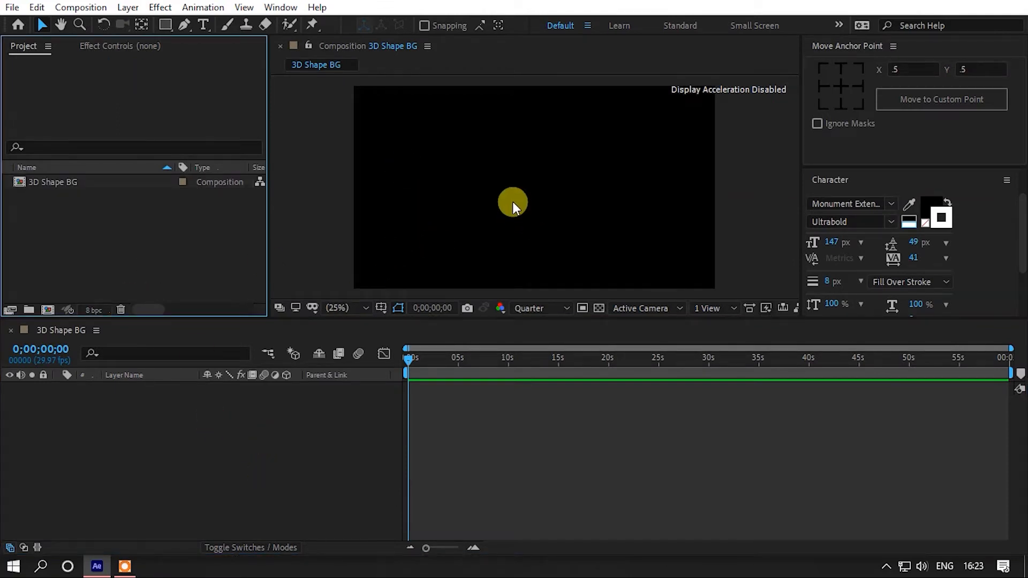
key(comma)
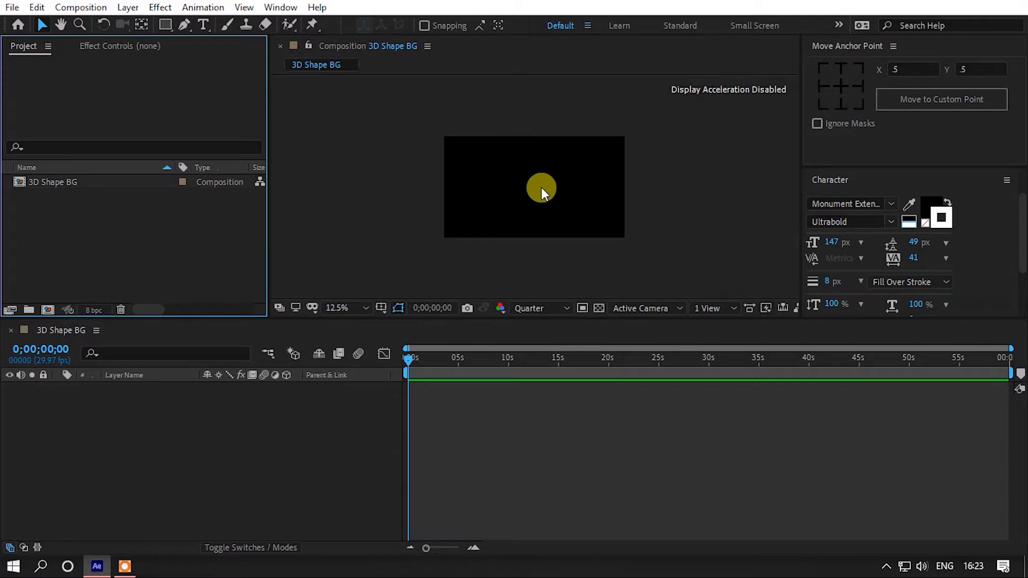
click(541, 188)
key(period)
click(381, 308)
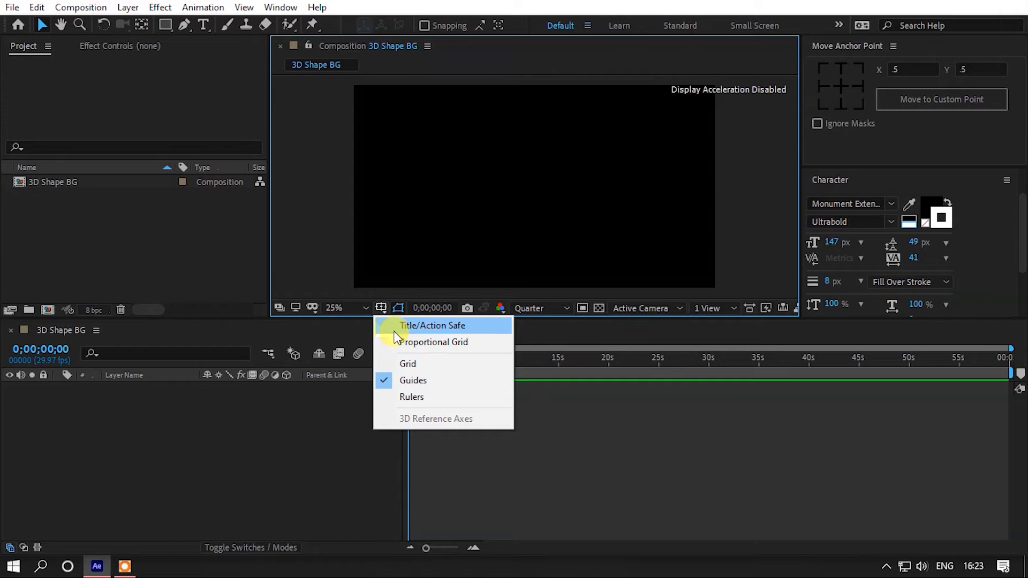
click(432, 325)
- Draw a straight vertical line with the Pen tool through the composition's centre mark, using the 15 px red stroke
key(period)
key(period)
key(period)
key(period)
drag(529, 161, 516, 179)
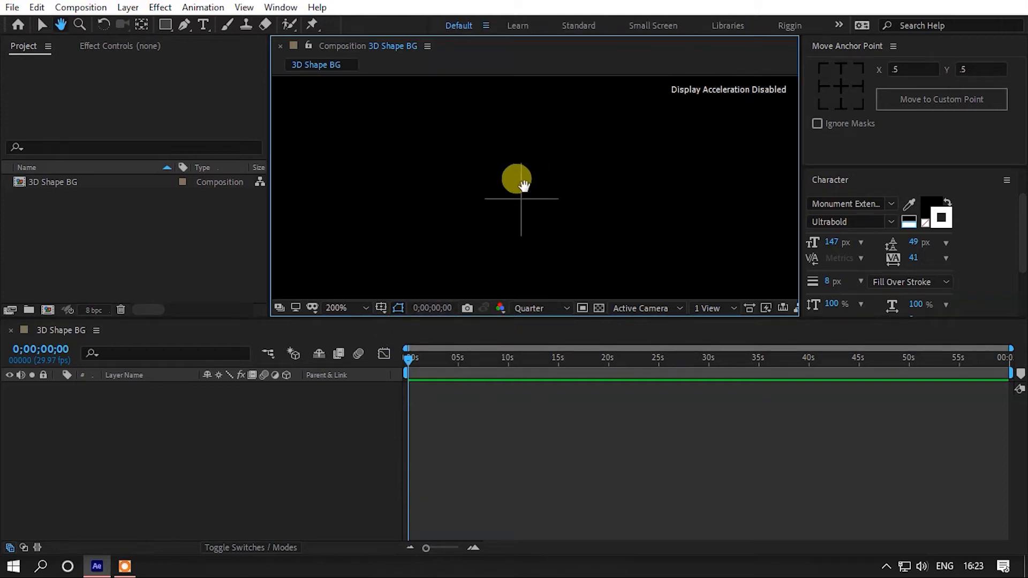
click(183, 28)
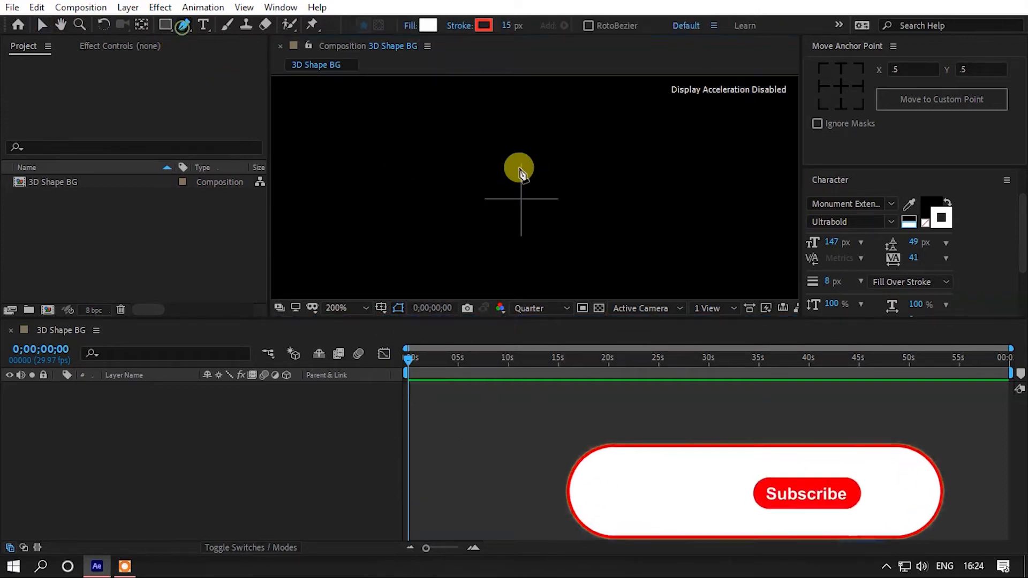
click(521, 123)
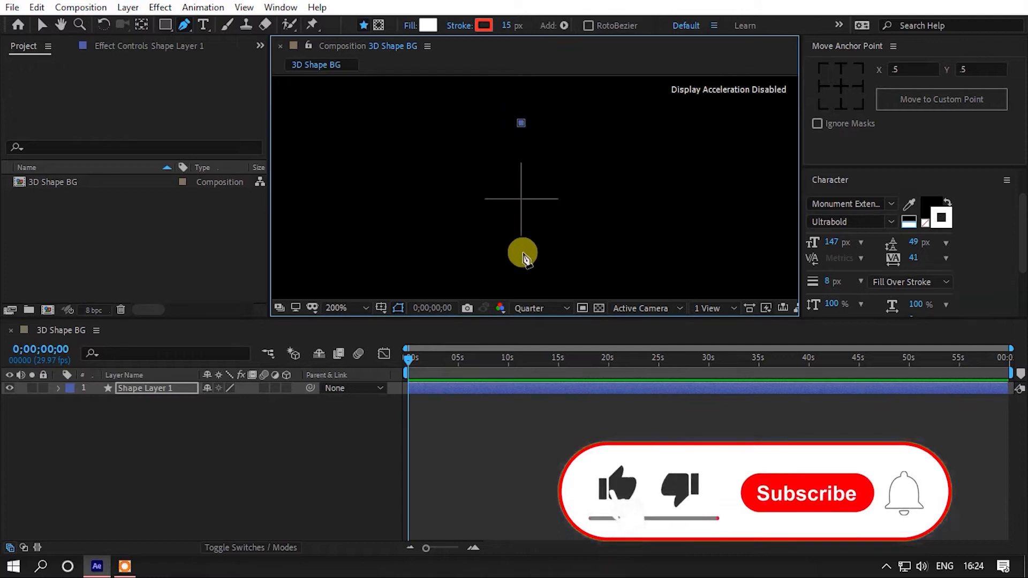
shift+click(524, 269)
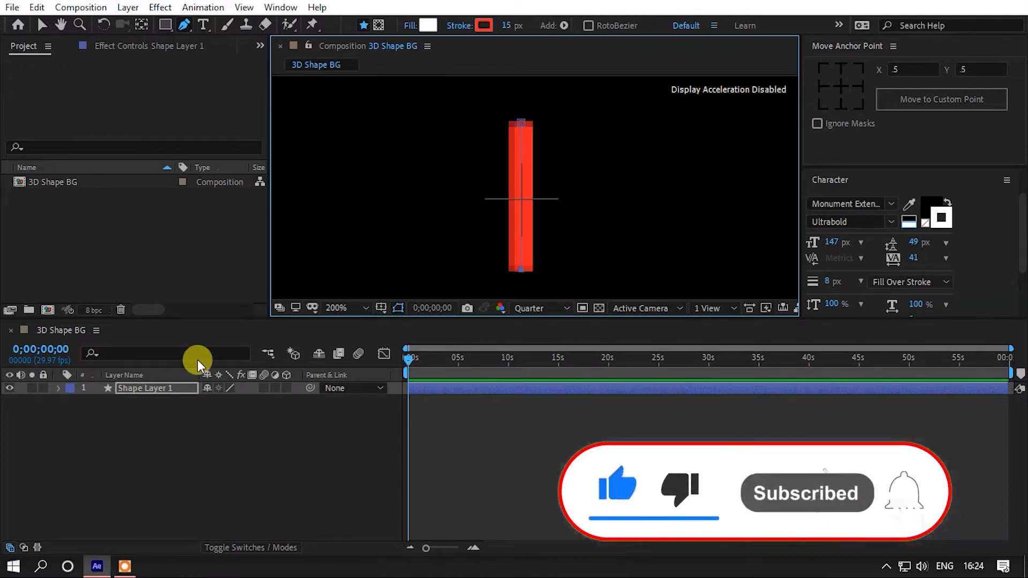
- Draw a horizontal line across the vertical one in the same shape layer and adjust its left endpoint to balance the plus
click(142, 389)
click(439, 199)
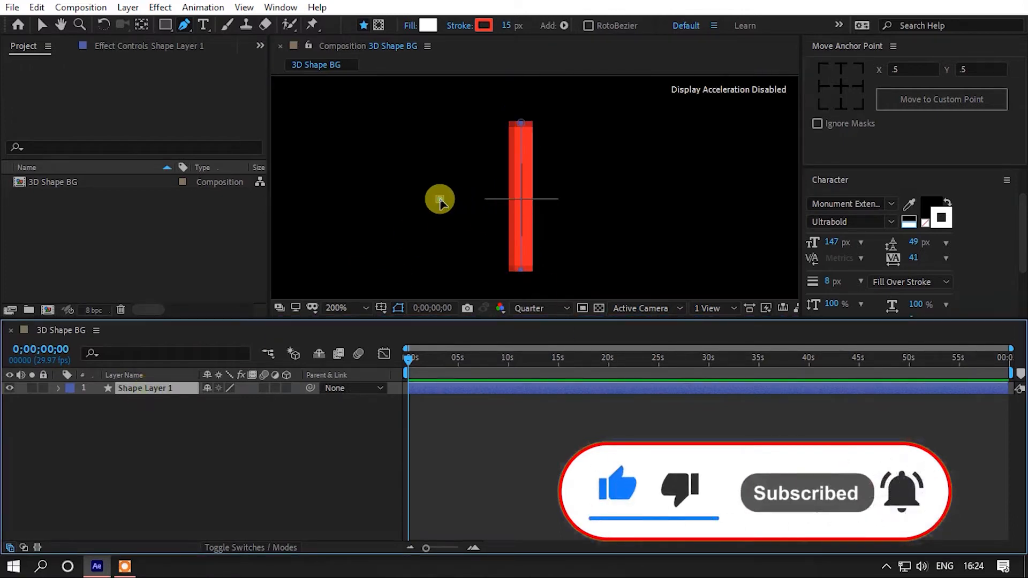
shift+click(593, 199)
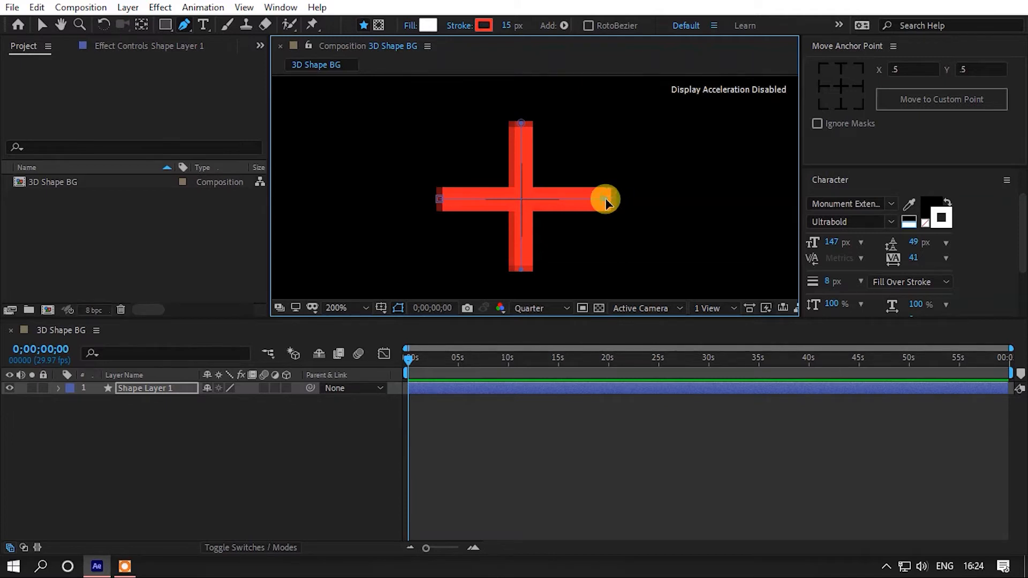
drag(438, 199, 431, 201)
click(42, 25)
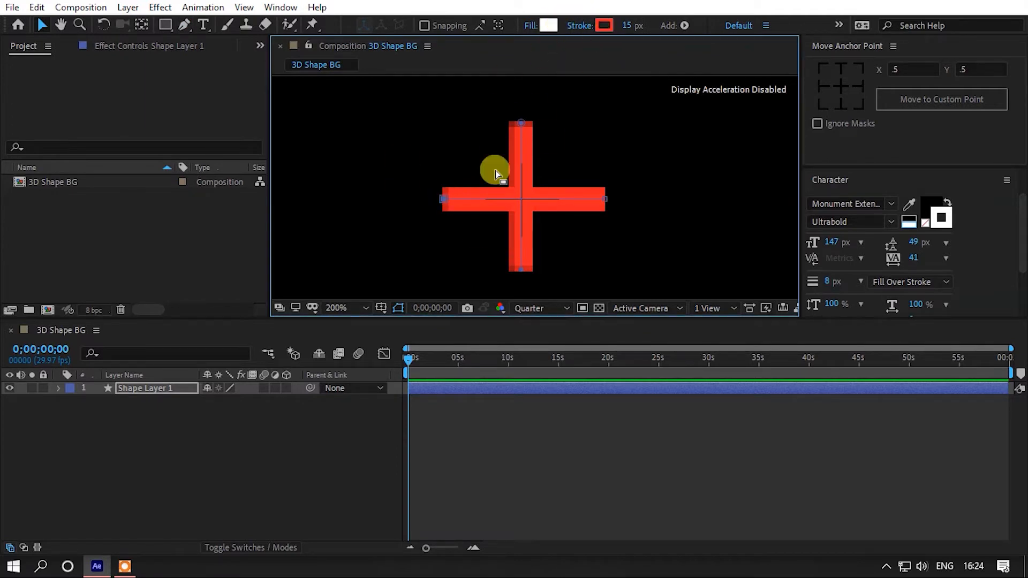
click(439, 201)
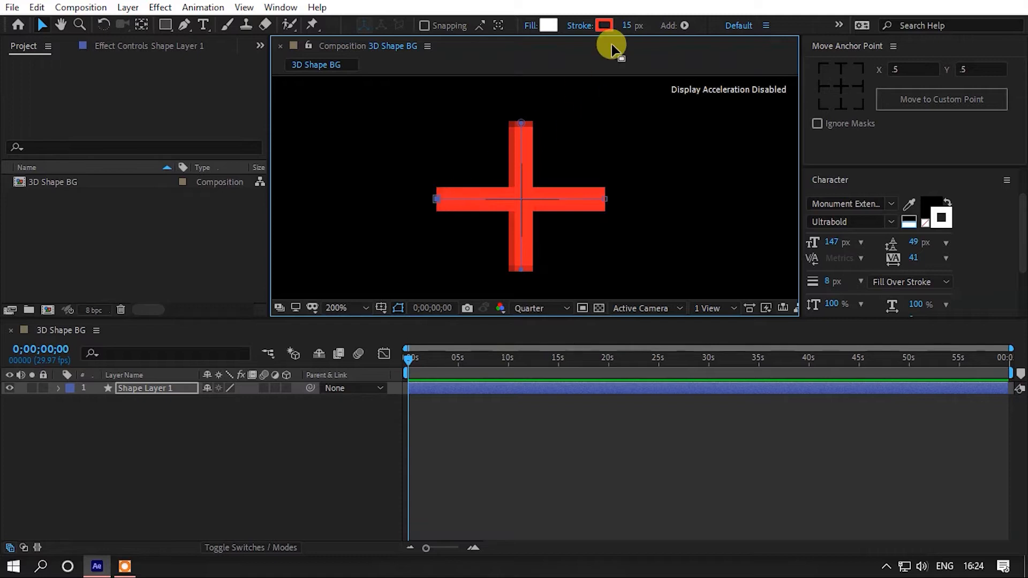
- Set the horizontal line's stroke colour to green 00FF66
click(606, 28)
click(840, 479)
click(835, 481)
click(819, 317)
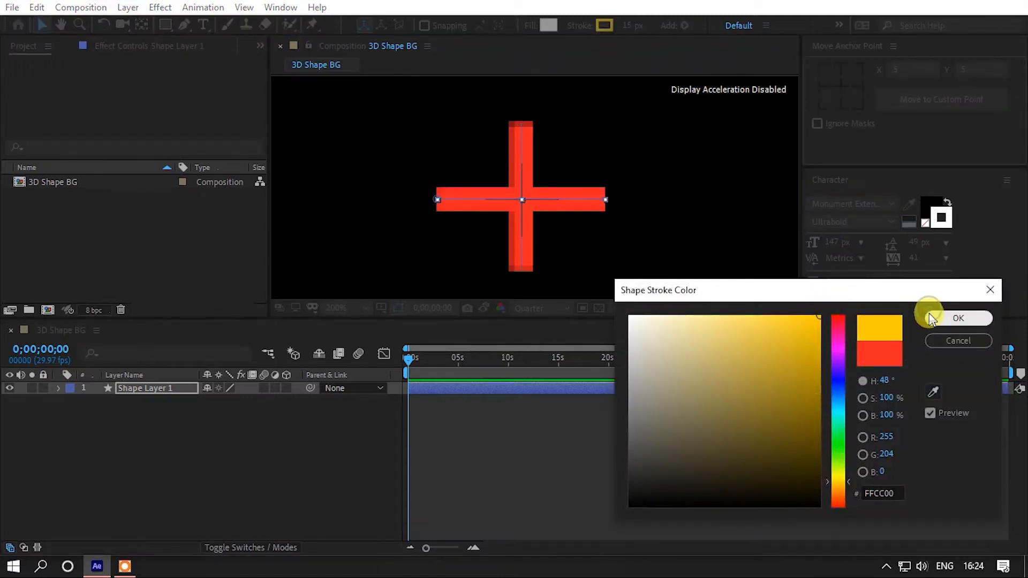
click(837, 431)
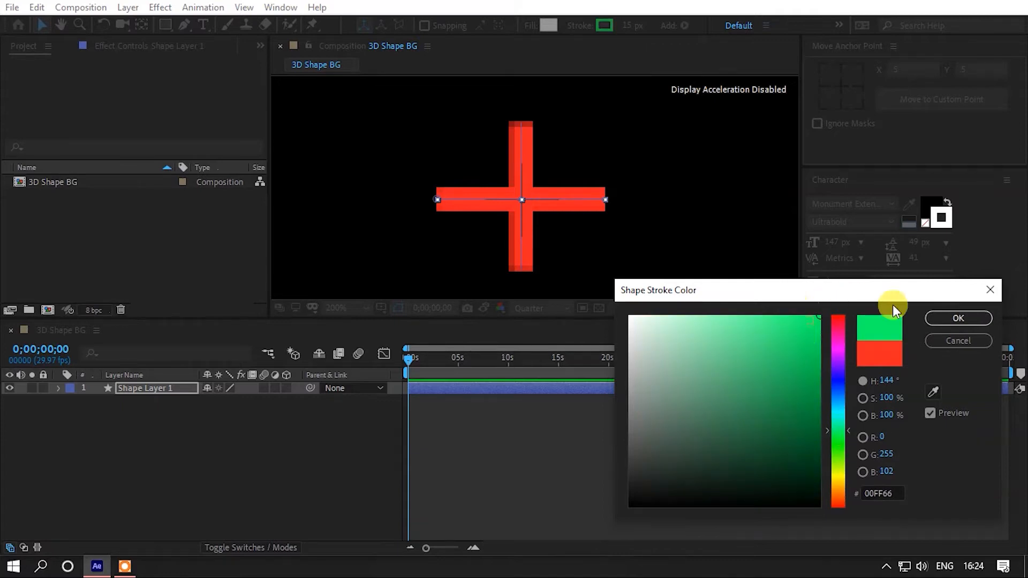
click(944, 318)
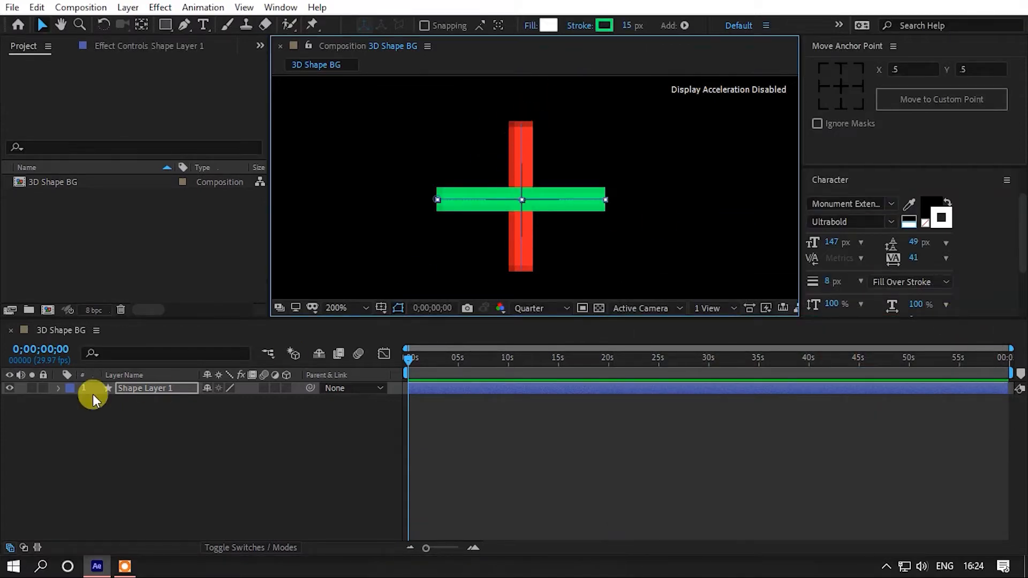
- Try a blue 03BBFF stroke colour on the vertical line, Shape 1, and undo the change
click(133, 388)
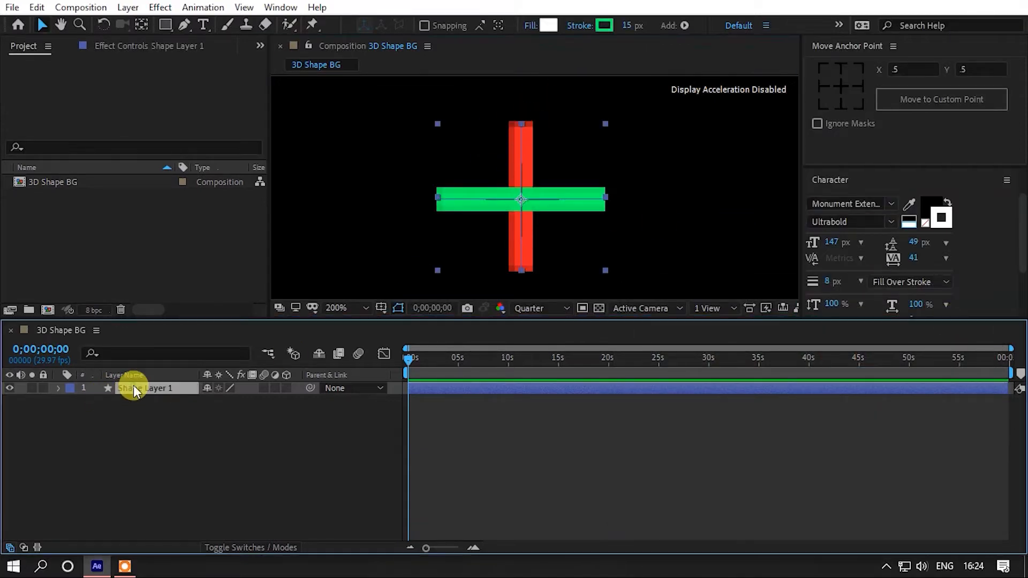
click(58, 388)
click(73, 402)
click(113, 415)
click(10, 413)
click(10, 414)
click(137, 428)
click(605, 25)
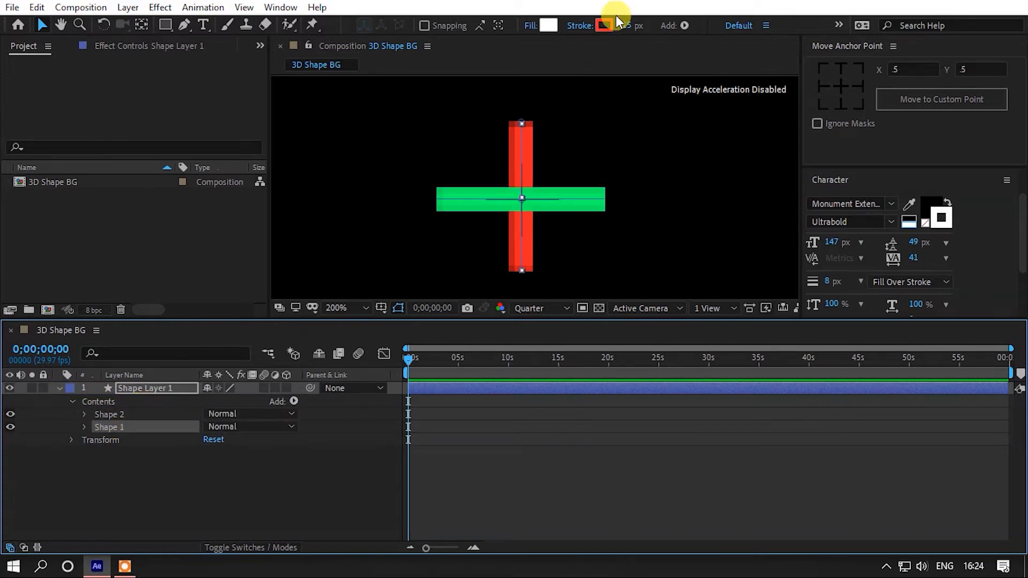
mouse_move(838, 442)
mouse_down()
mouse_move(840, 394)
mouse_move(839, 403)
mouse_up()
drag(794, 316, 818, 308)
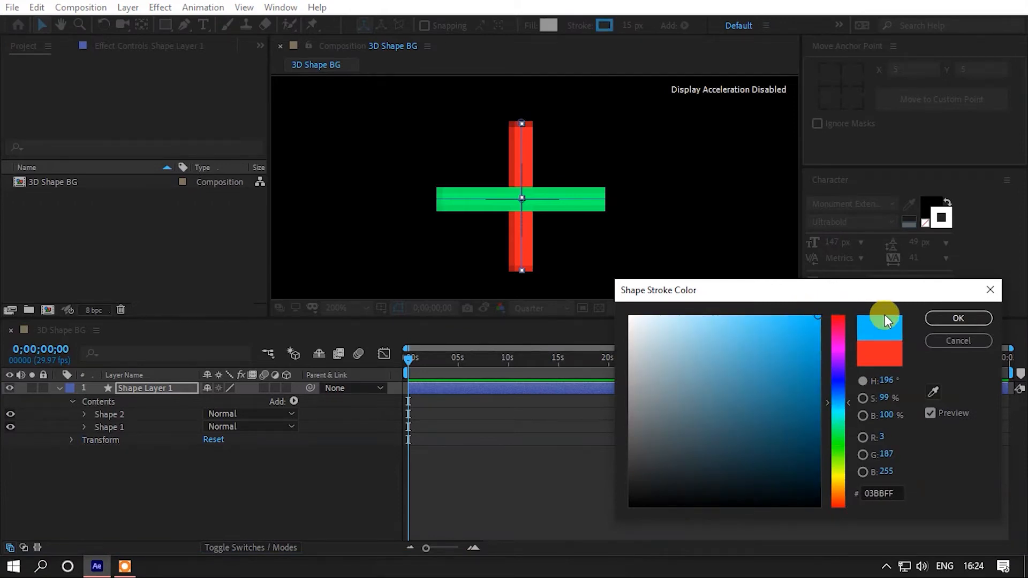
click(958, 318)
key(ctrl+z)
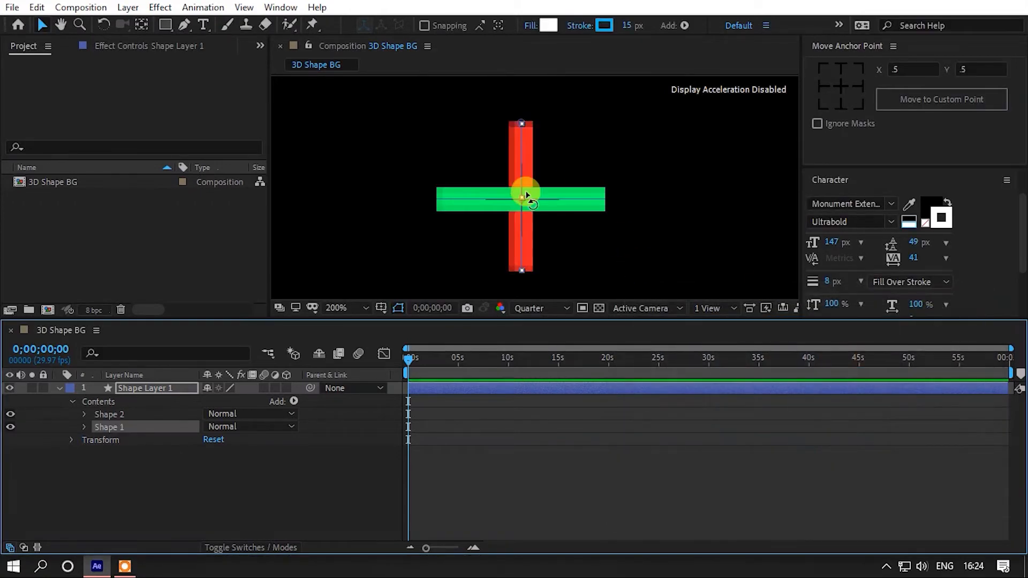
- Collapse the shape layer's contents and rename the layer as Shape
click(110, 390)
click(59, 388)
click(155, 442)
click(136, 391)
key(Return)
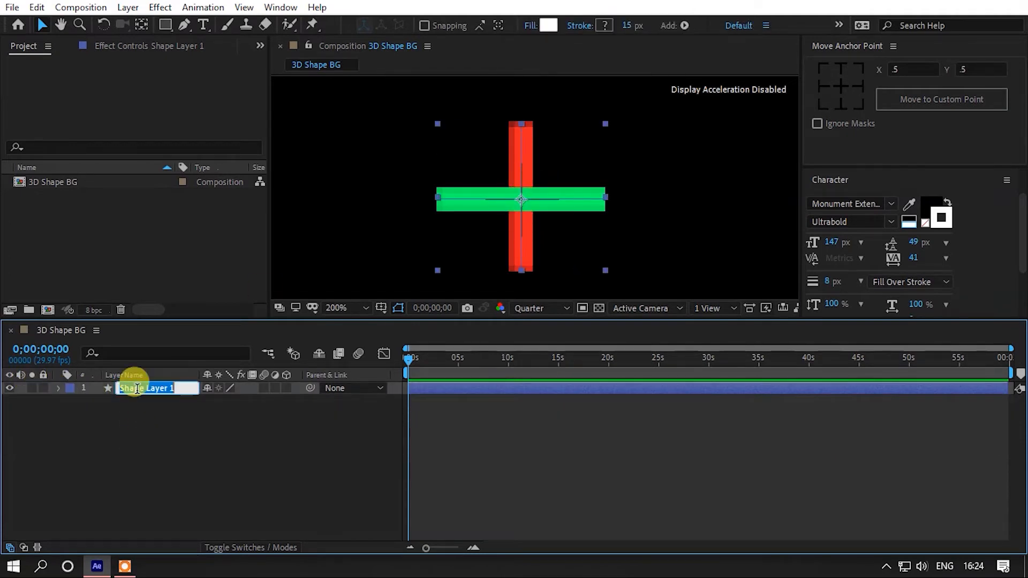
text(Sha)
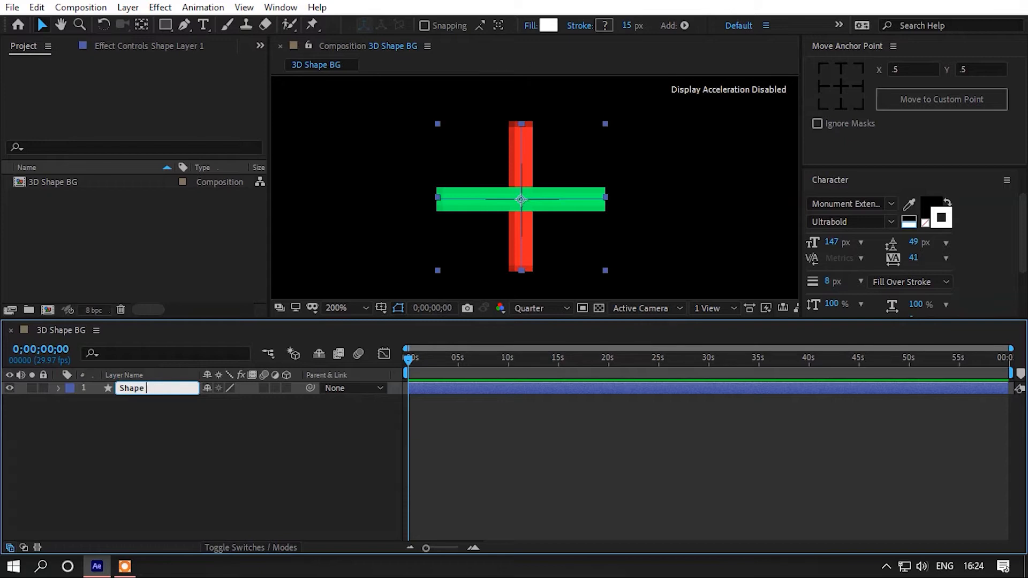
text(pe)
key(Return)
- Shorten the green horizontal line slightly at both ends by moving its end vertices inward
click(736, 144)
scroll(527, 165, down, 6)
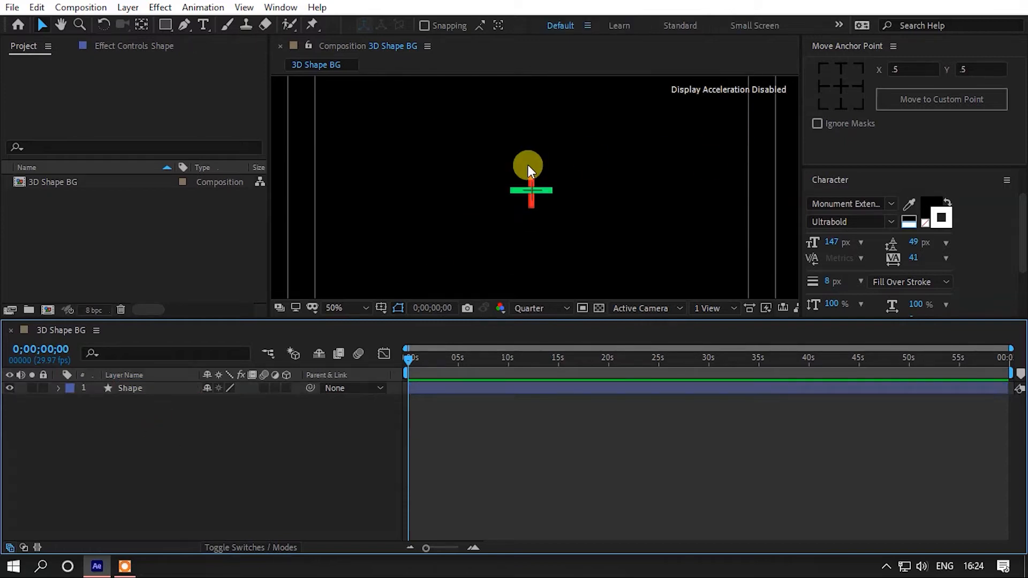
scroll(540, 192, up, 6)
click(537, 193)
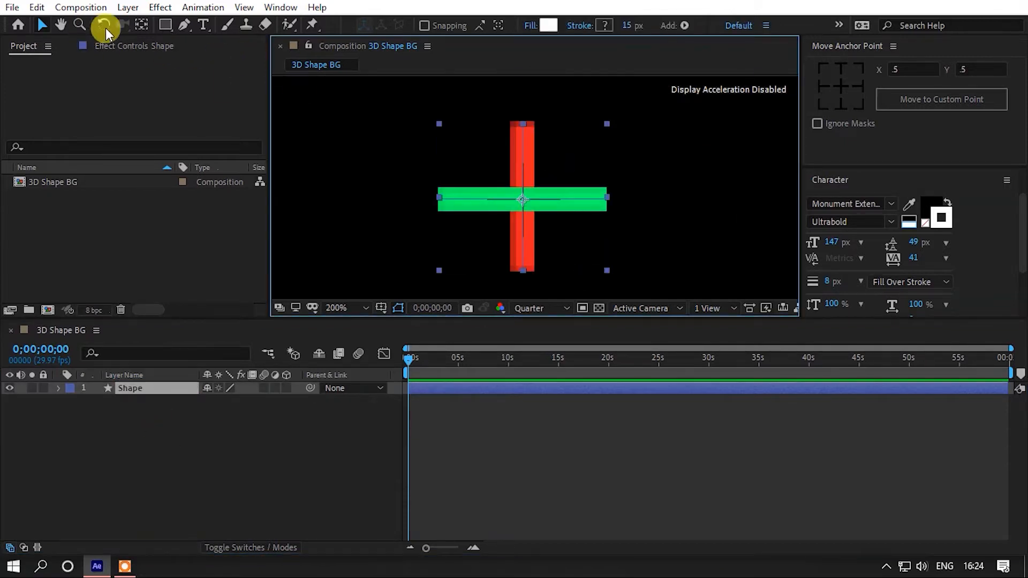
click(417, 178)
click(445, 201)
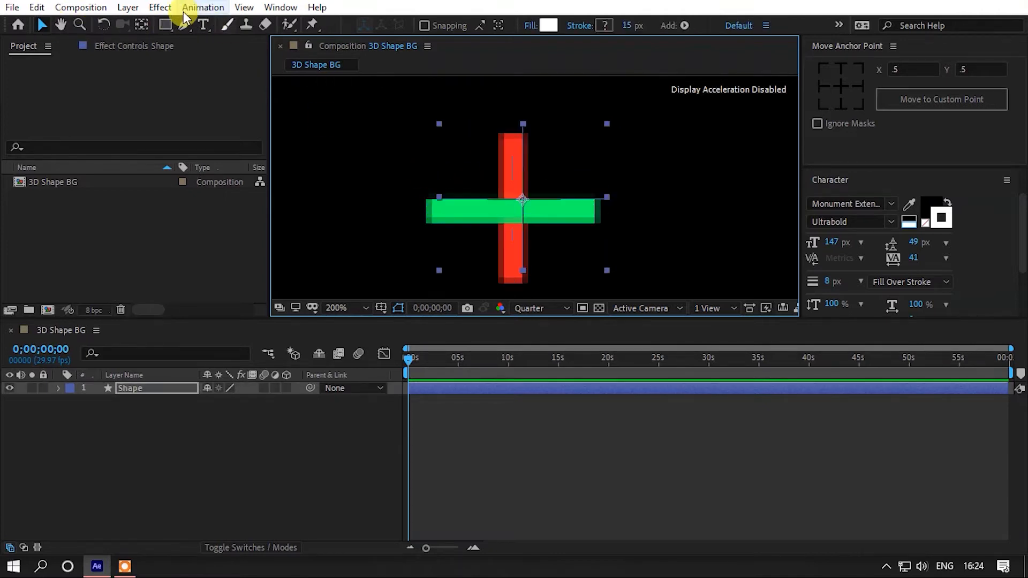
click(183, 25)
click(437, 196)
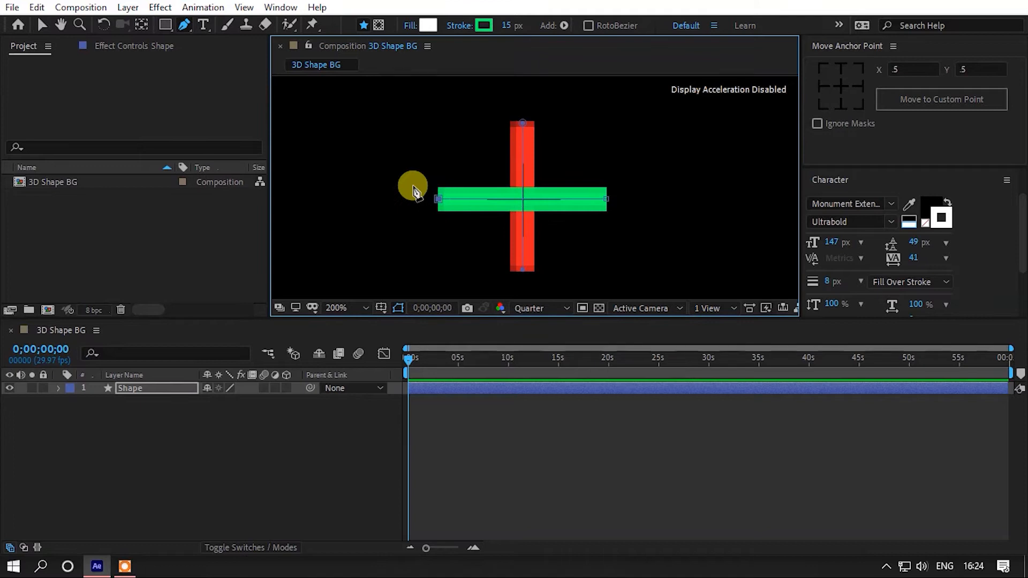
key(v)
drag(441, 199, 449, 198)
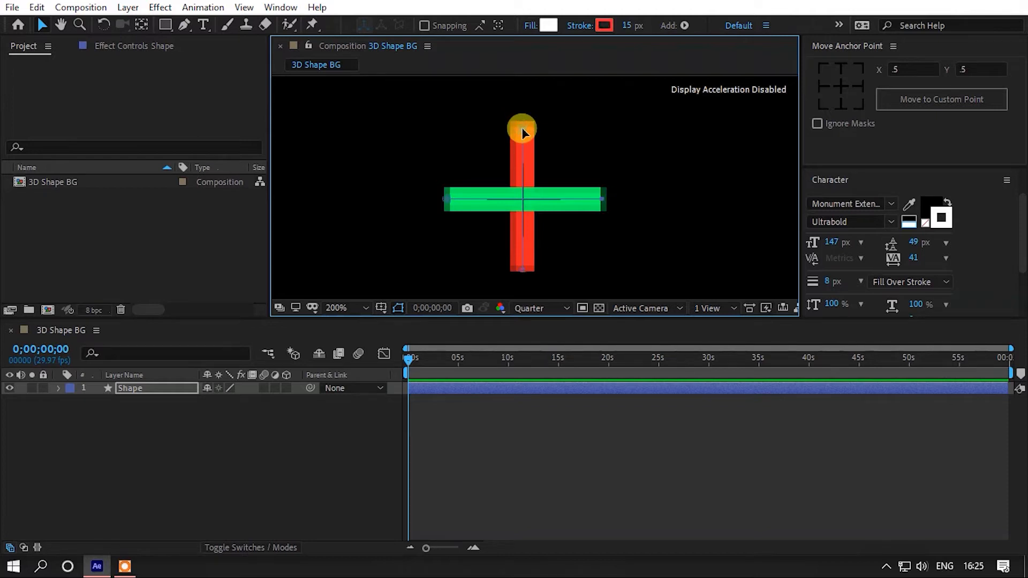
- Move the plus-shaped Shape layer from the centre to the upper-left corner of the composition
key(comma)
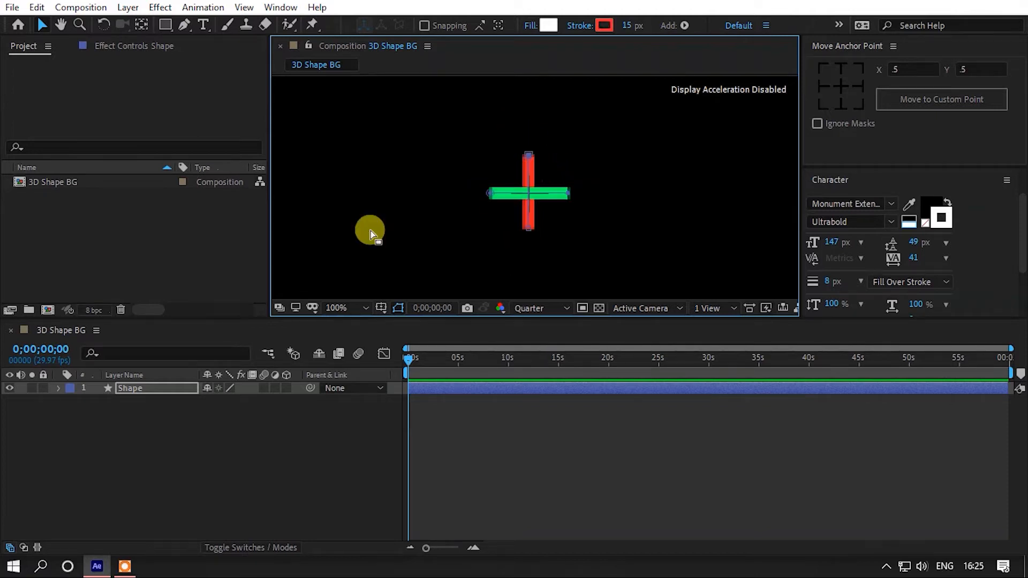
click(153, 396)
click(166, 387)
scroll(468, 230, down, 2)
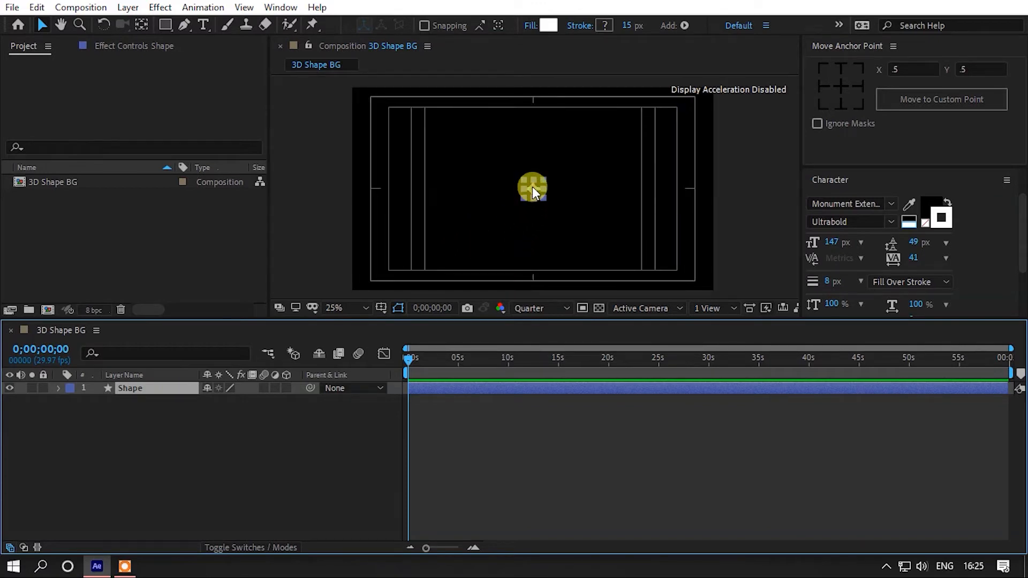
scroll(534, 179, down, 1)
scroll(551, 187, up, 1)
mouse_move(532, 185)
mouse_down()
mouse_move(425, 149)
mouse_move(366, 98)
mouse_move(477, 187)
mouse_up()
click(343, 98)
scroll(345, 129, up, 1)
scroll(433, 141, up, 1)
click(413, 162)
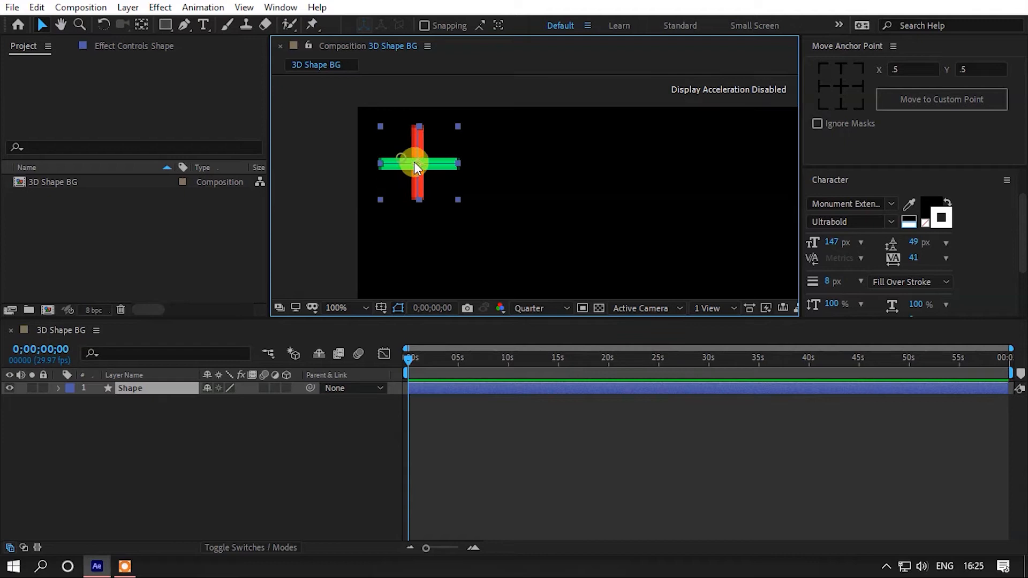
- Set the stroke width of both lines in the Shape layer to 18 px
drag(426, 143, 448, 156)
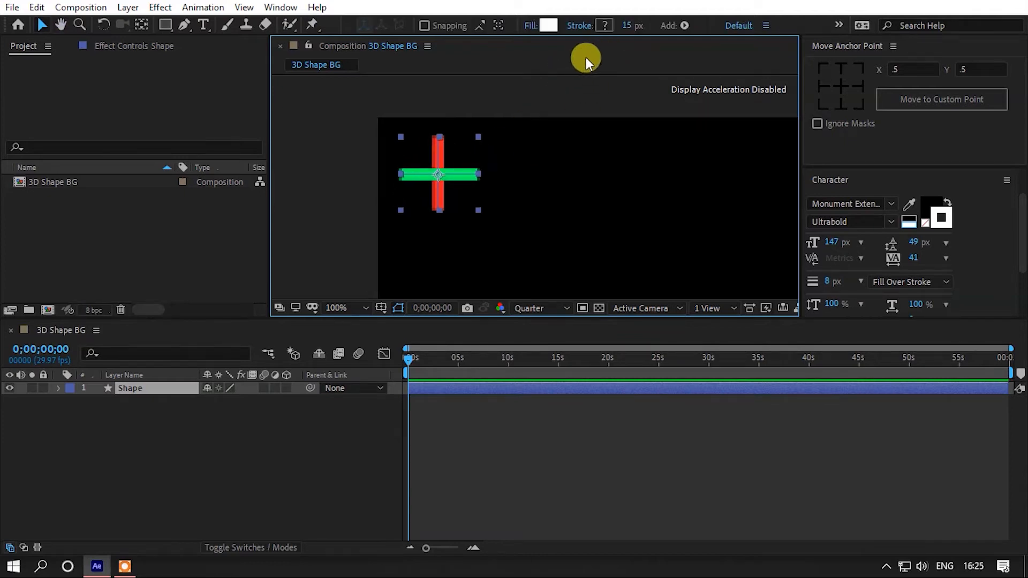
key(Up)
key(Up)
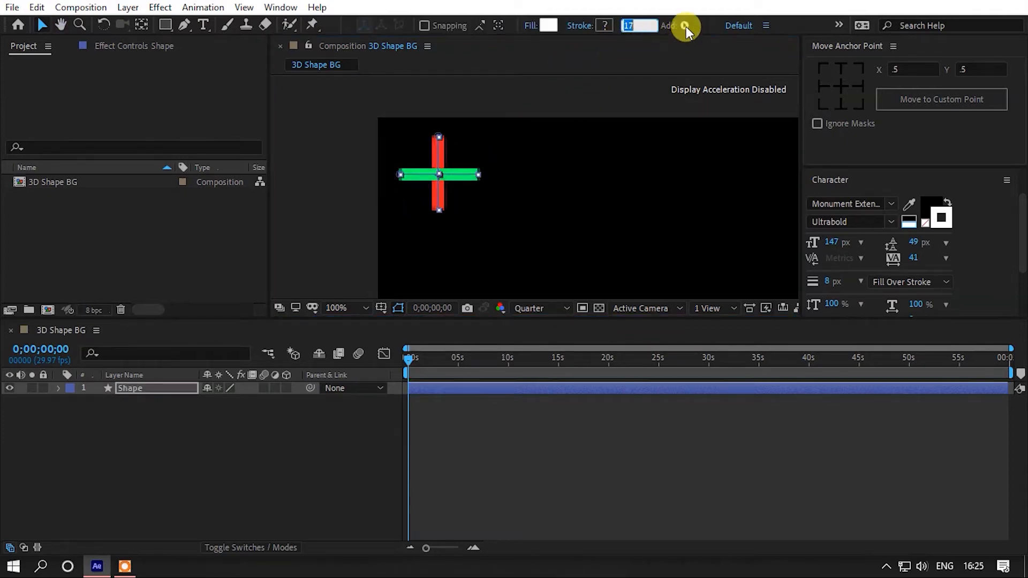
click(224, 459)
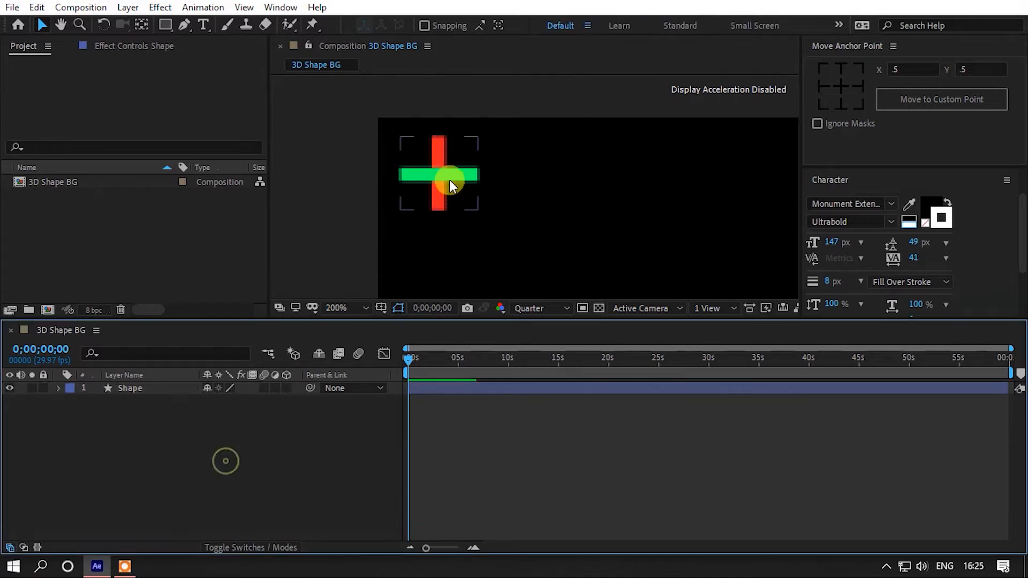
scroll(456, 172, up, 1)
click(498, 177)
scroll(457, 170, down, 1)
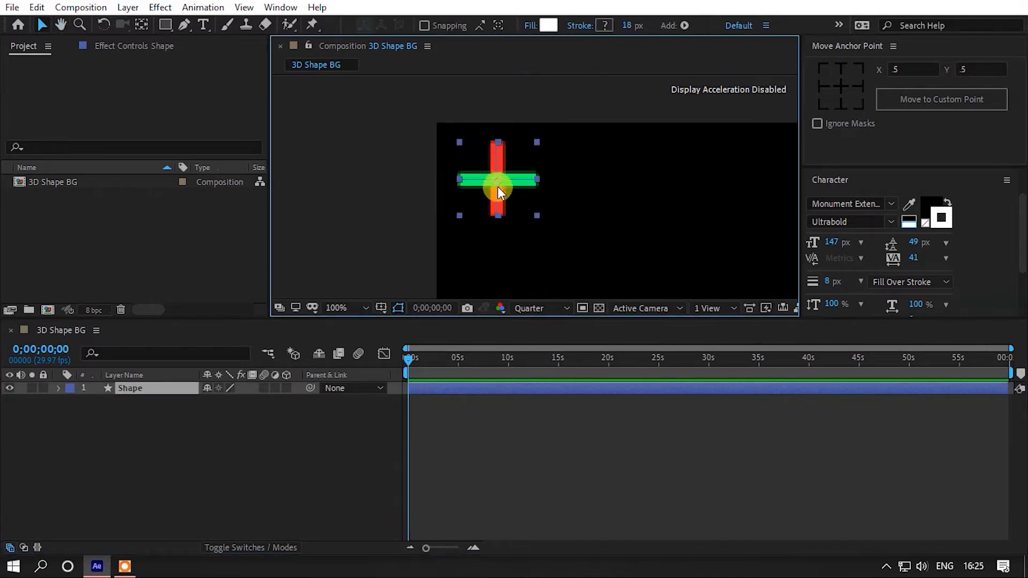
- Scale the Shape layer down to 68% and set the composition preview resolution to Full
key(s)
drag(224, 405, 178, 390)
click(563, 314)
click(529, 348)
- Move the scaled plus shape closer to the composition's upper-left corner
drag(488, 165, 474, 164)
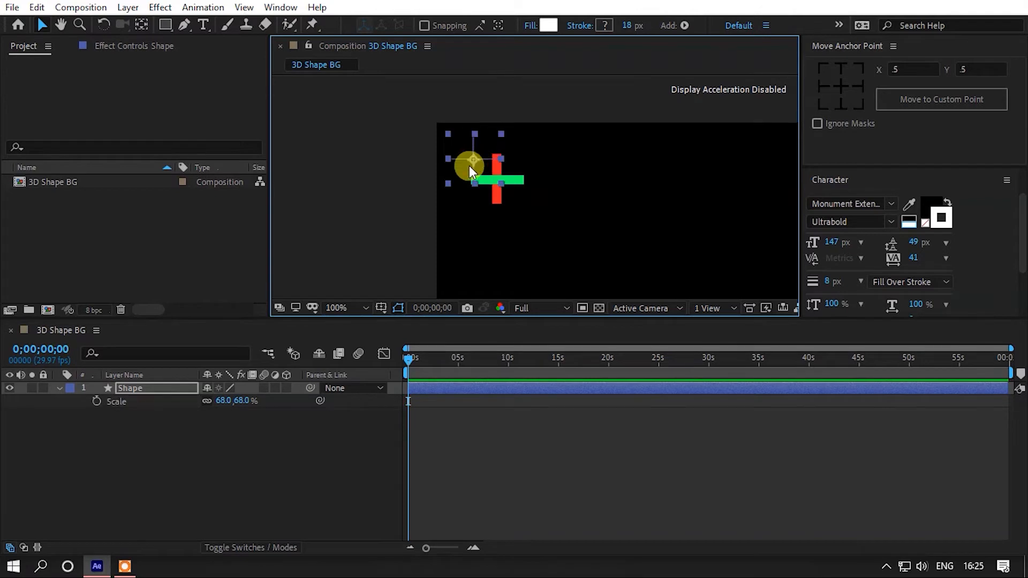
scroll(386, 175, down, 4)
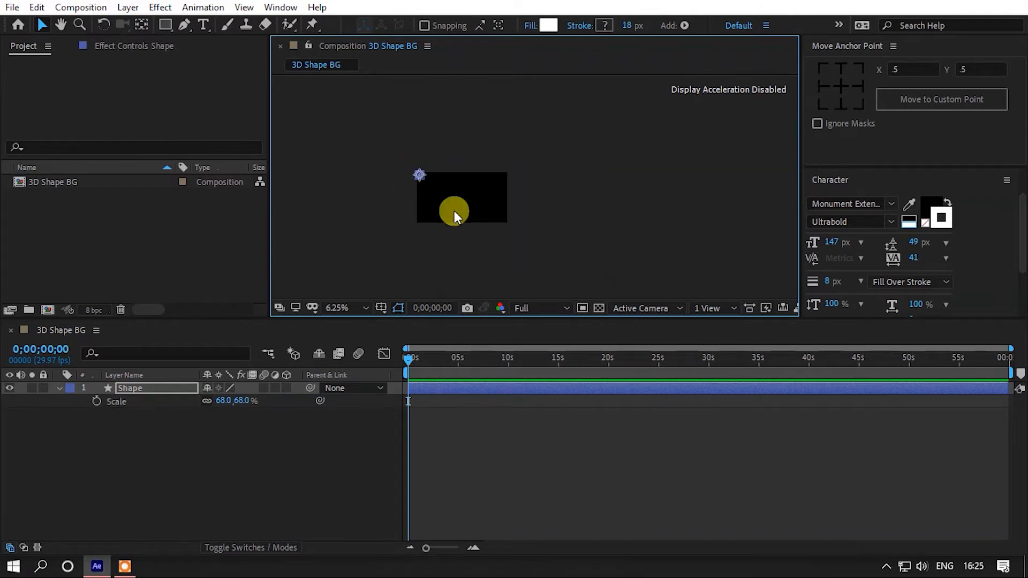
click(424, 220)
scroll(427, 203, up, 1)
drag(428, 190, 392, 195)
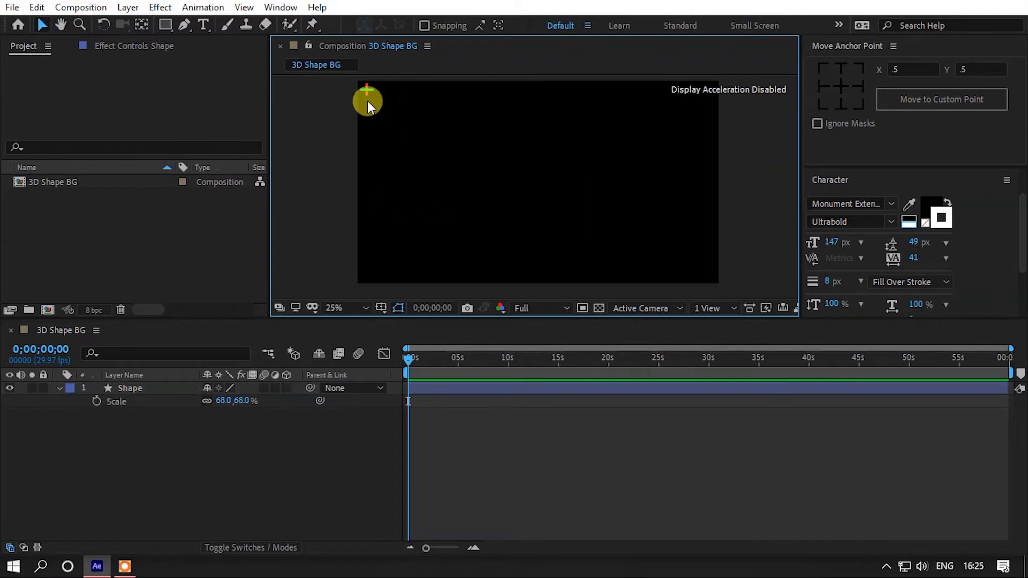
- Reduce the Shape layer's scale to 53%
click(367, 93)
drag(355, 102, 378, 220)
scroll(373, 225, up, 2)
scroll(368, 147, down, 2)
drag(220, 406, 188, 397)
scroll(412, 147, up, 2)
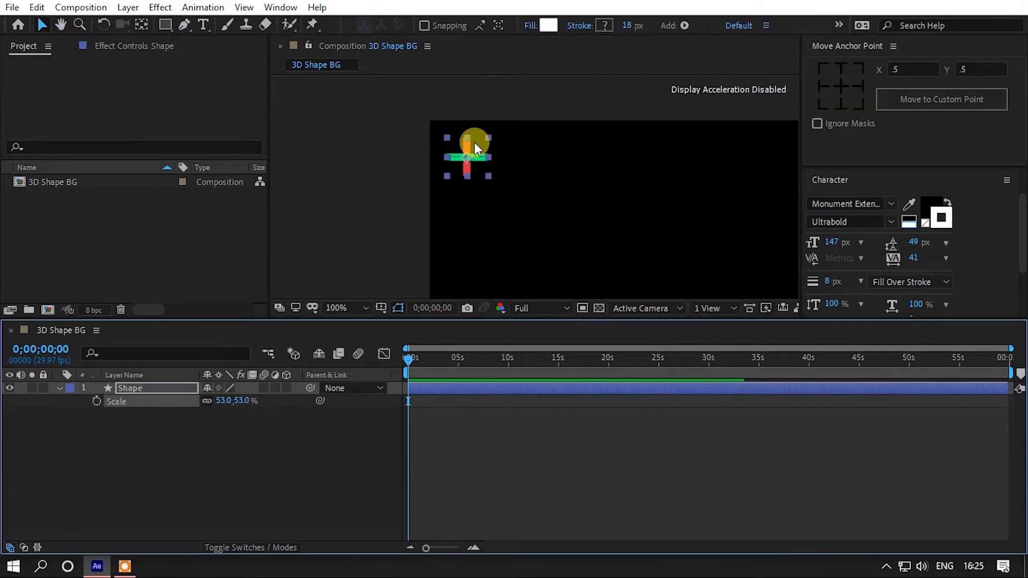
- Nudge the smaller plus shape further into the composition's upper-left corner and check its placement
drag(465, 157, 458, 150)
click(394, 144)
scroll(391, 133, down, 3)
scroll(415, 158, up, 1)
drag(381, 137, 399, 192)
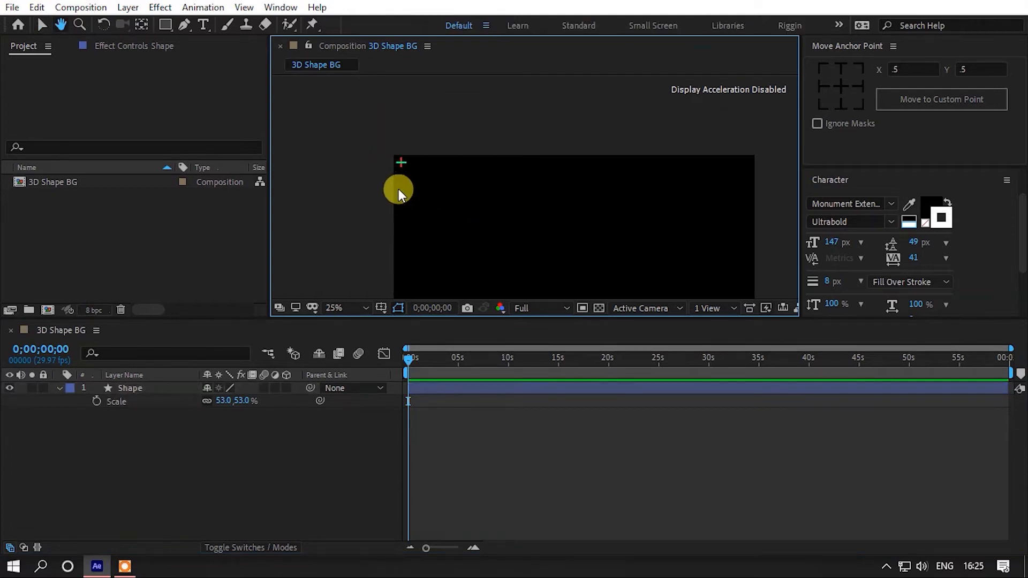
scroll(398, 191, up, 1)
drag(354, 150, 518, 191)
click(434, 179)
scroll(422, 178, up, 2)
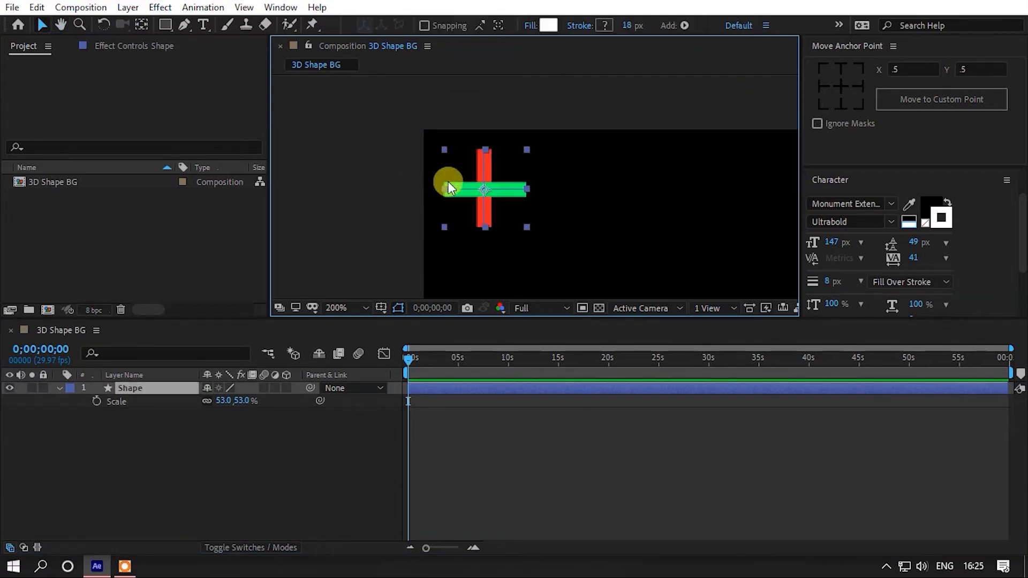
- Group Shape 1 and Shape 2 together inside the Shape layer's contents
click(58, 389)
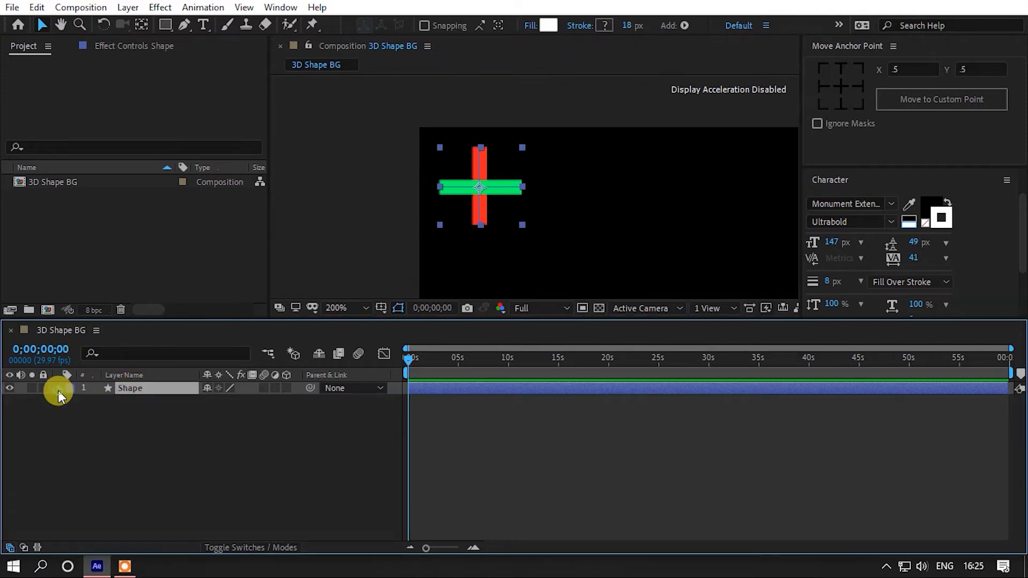
click(58, 389)
click(72, 415)
click(73, 402)
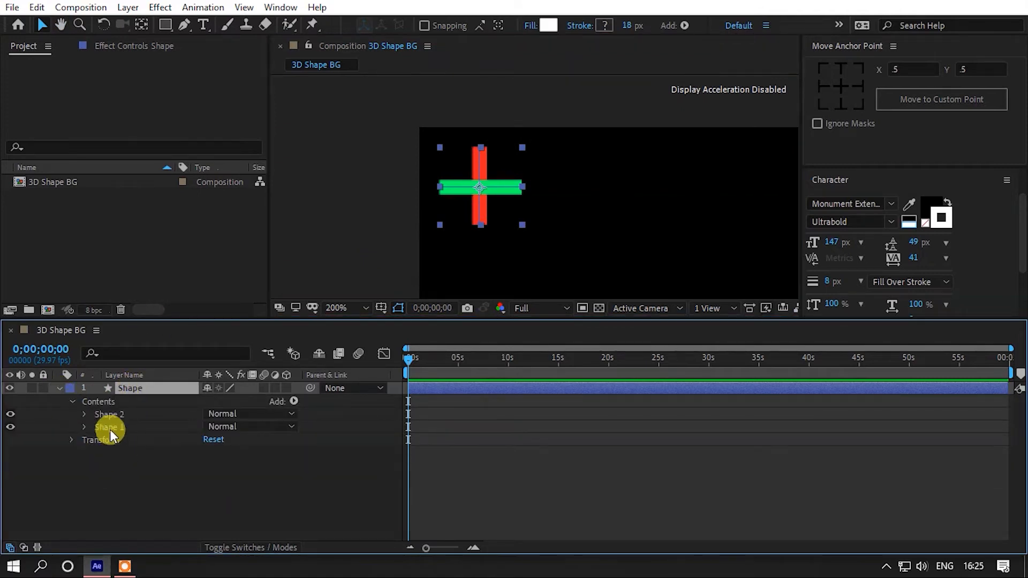
click(109, 427)
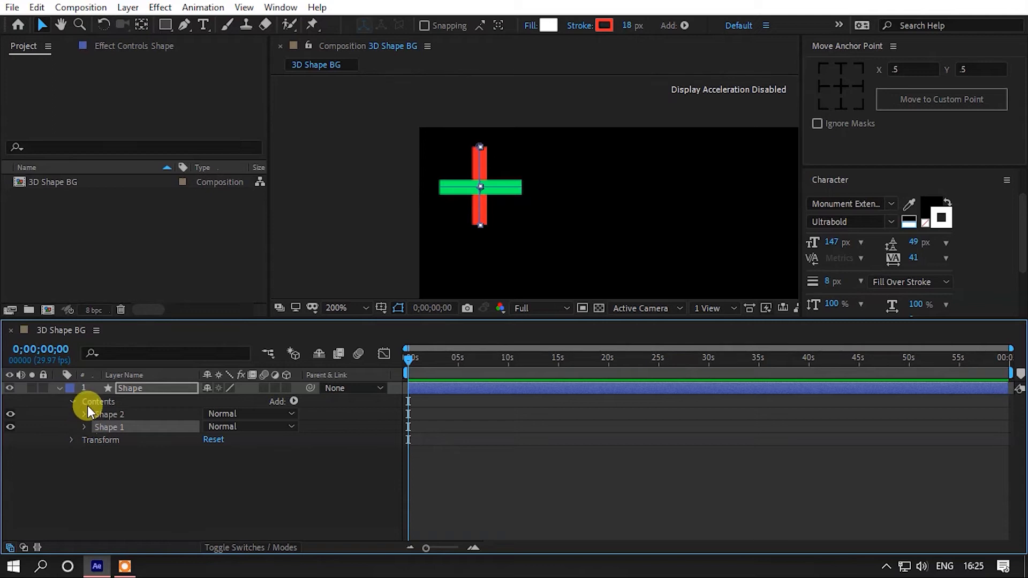
click(100, 410)
shift+click(99, 426)
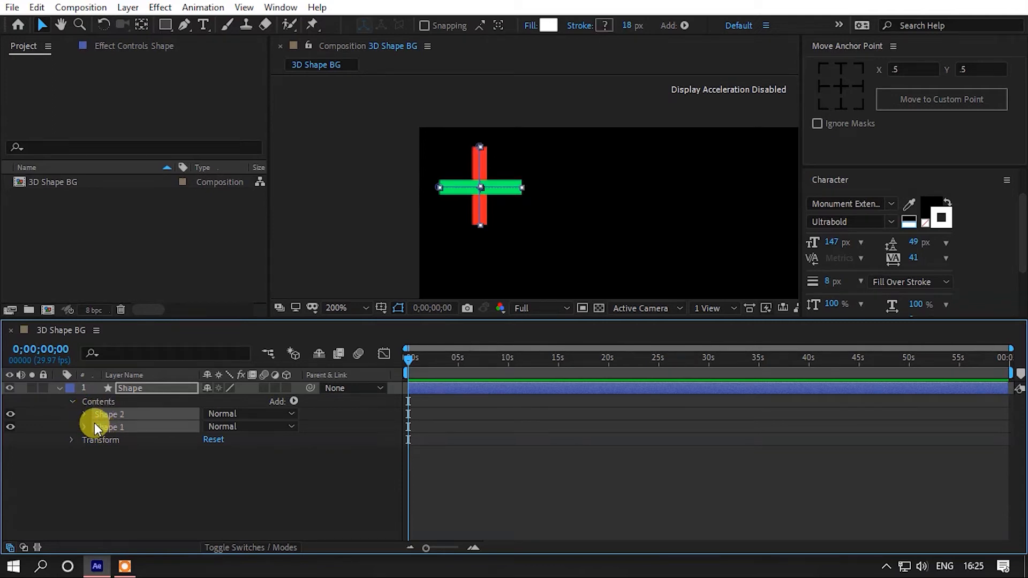
key(ctrl+g)
- Add a Rotation keyframe of 0° to Group 1's transform at 0;00;00;00
click(116, 436)
click(88, 414)
click(84, 414)
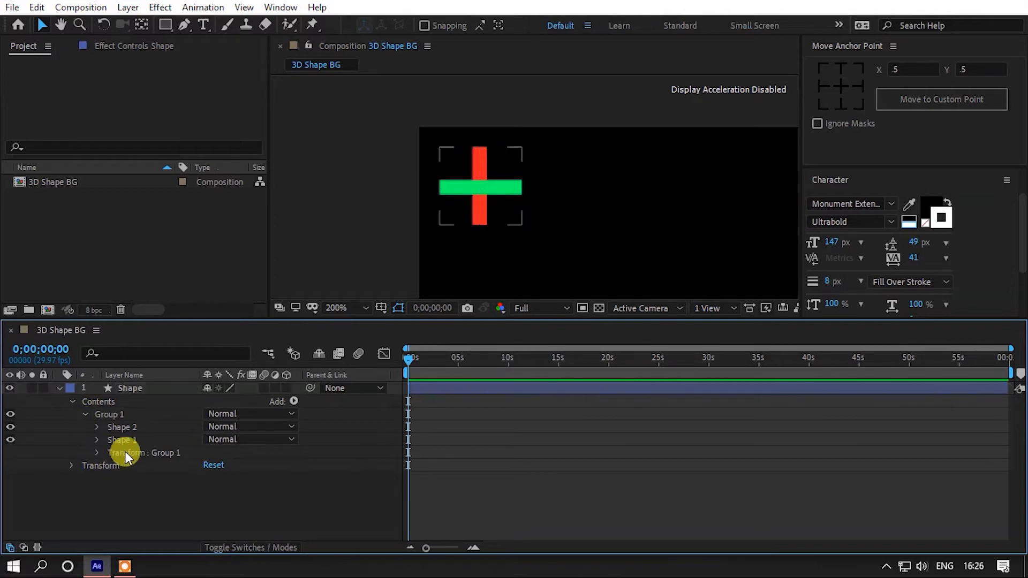
click(98, 453)
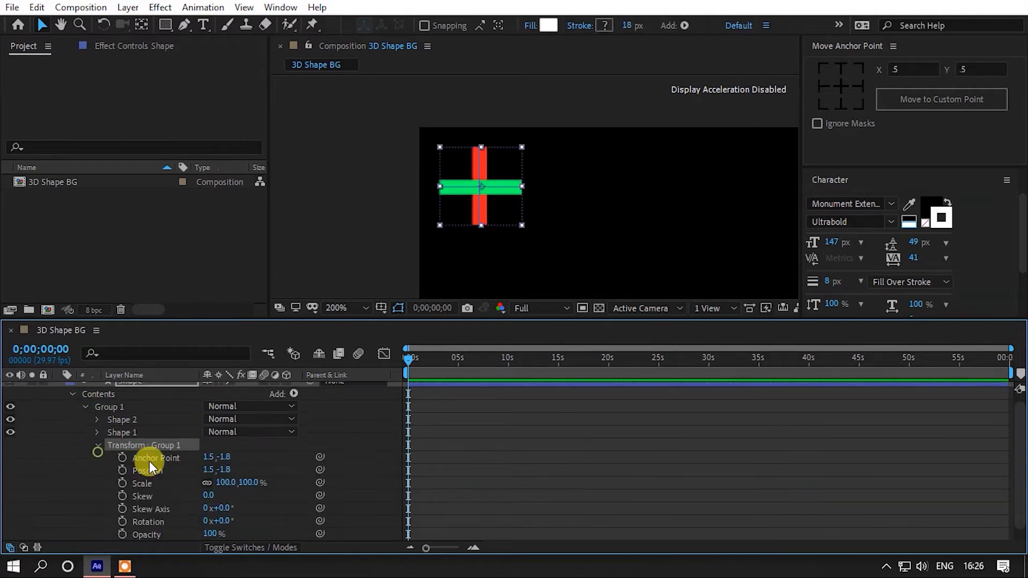
scroll(155, 522, down, 1)
click(155, 507)
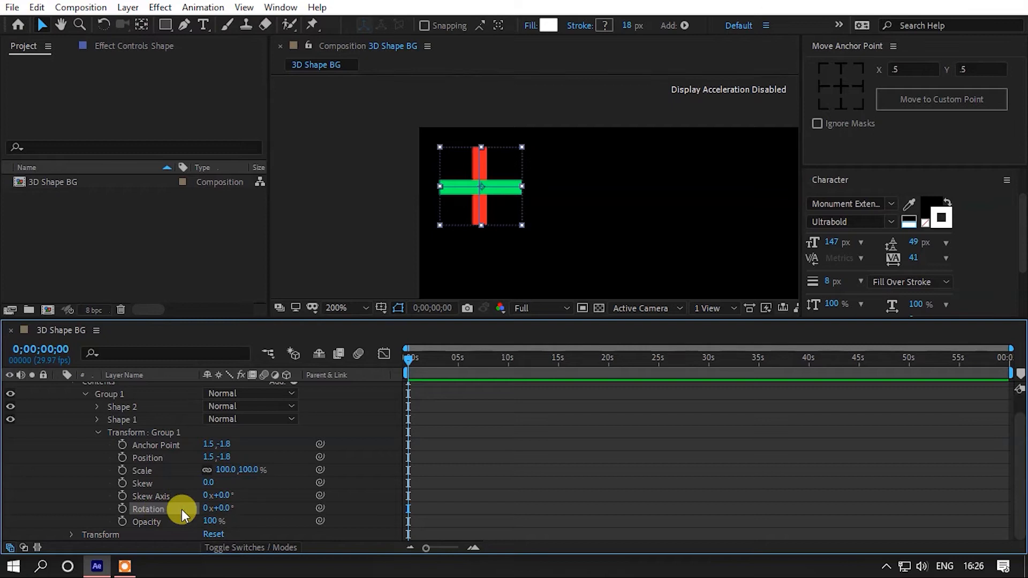
click(124, 508)
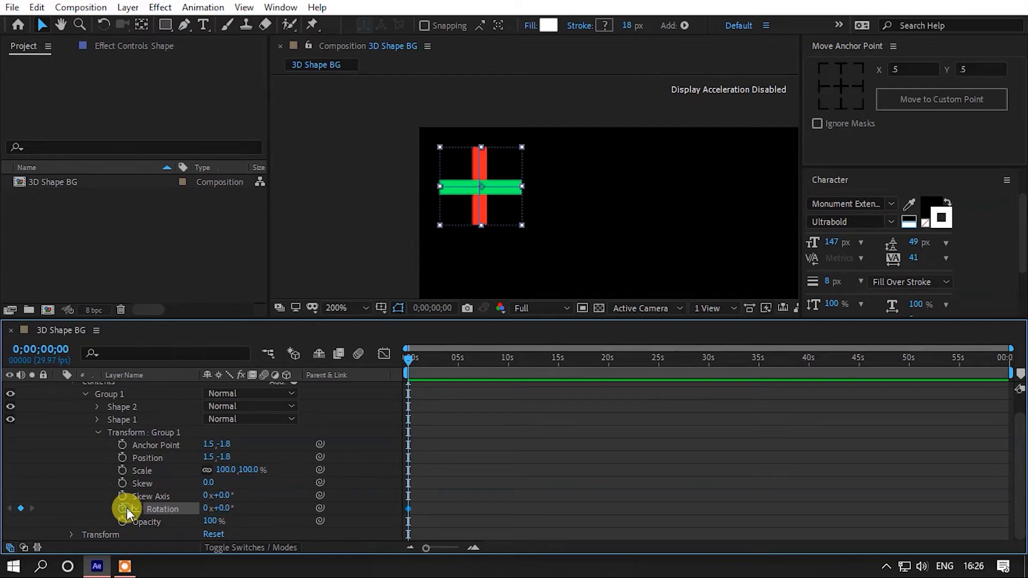
- Shorten the 3D Shape BG composition's duration to 0;00;05;28
click(457, 361)
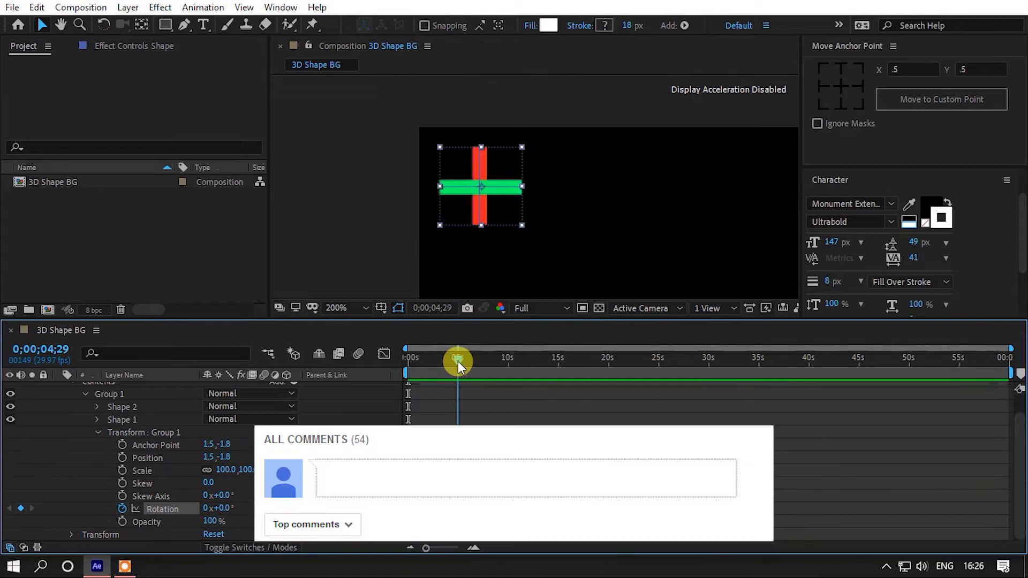
drag(458, 361, 340, 361)
right_click(85, 181)
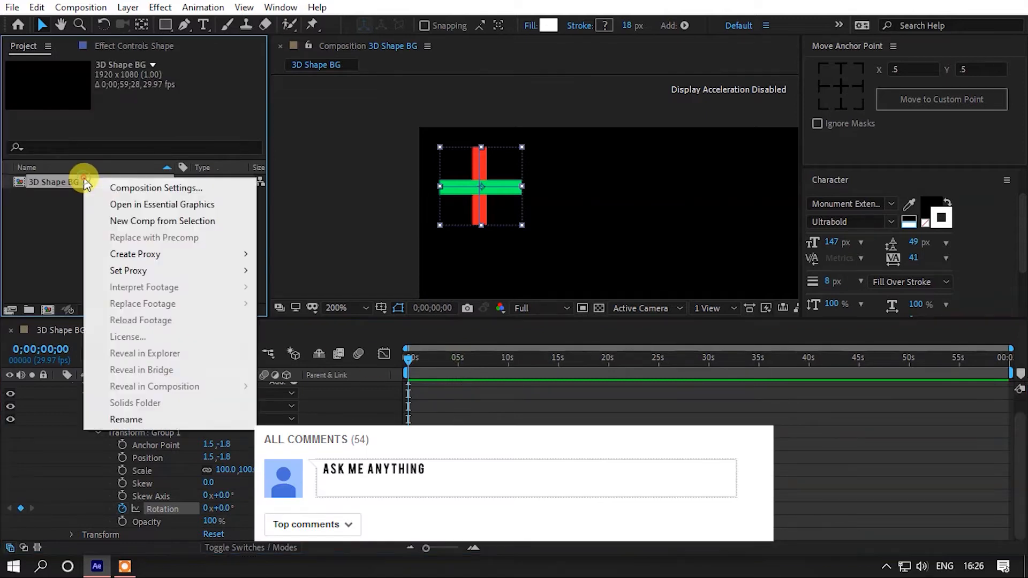
click(156, 187)
click(310, 338)
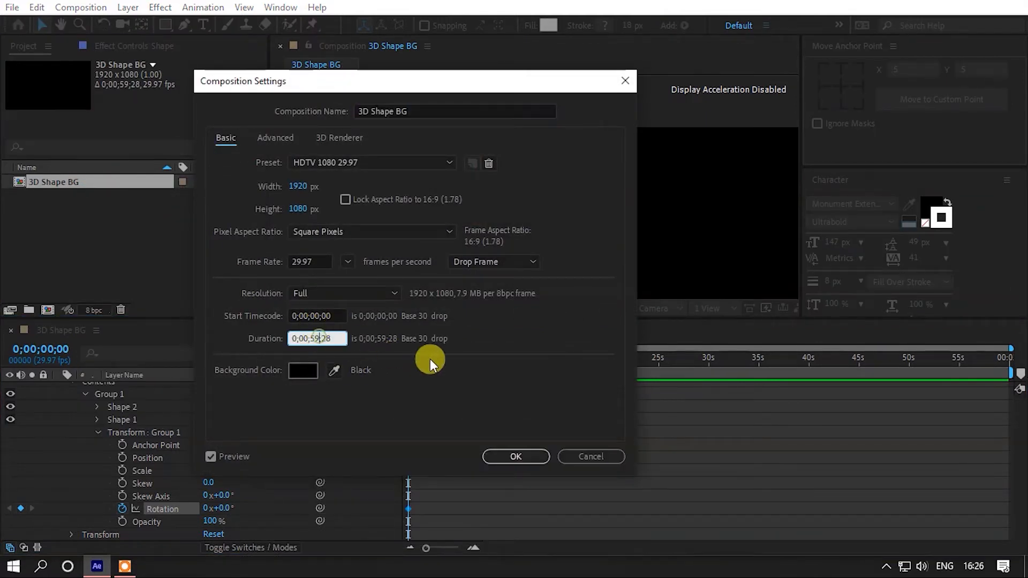
key(BackSpace)
key(BackSpace)
text(05)
key(Return)
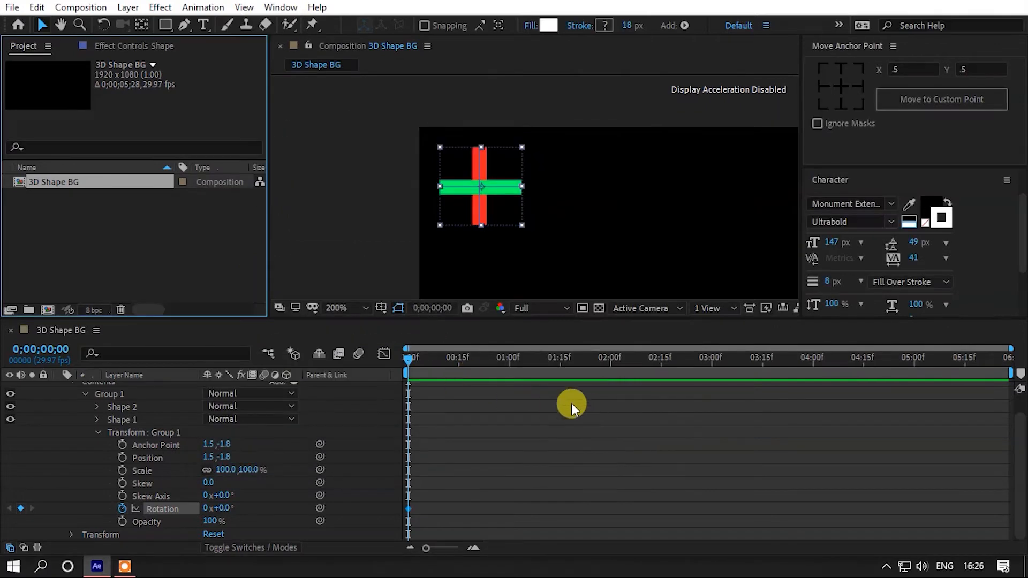
- Add a second Rotation keyframe for Group 1 at 0;00;05;00 and preview the spin
drag(463, 358, 915, 366)
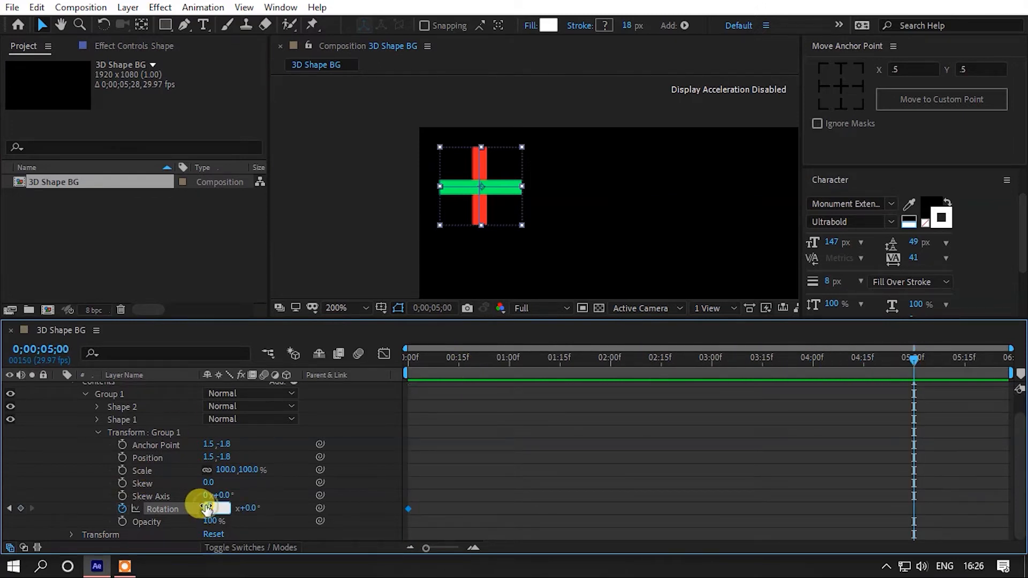
key(Return)
drag(422, 368, 305, 425)
key(space)
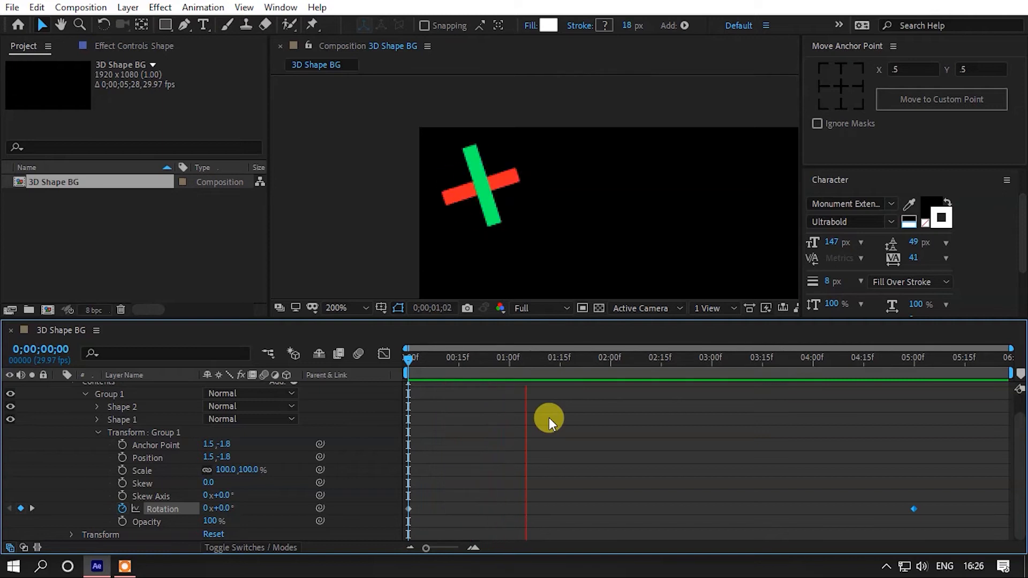
- Set Group 1's Rotation keyframe at 0;00;05;00 to 2 full revolutions and preview the faster spin
click(914, 358)
text(2)
key(Return)
click(409, 364)
key(space)
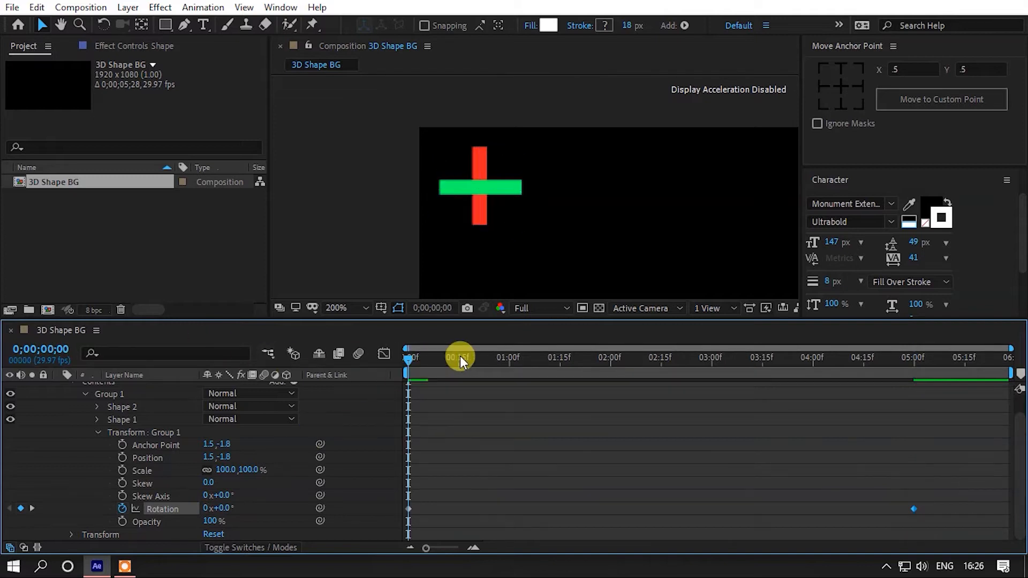
key(space)
- Return to the start of the timeline and add a Repeater to the Shape layer's contents
click(97, 433)
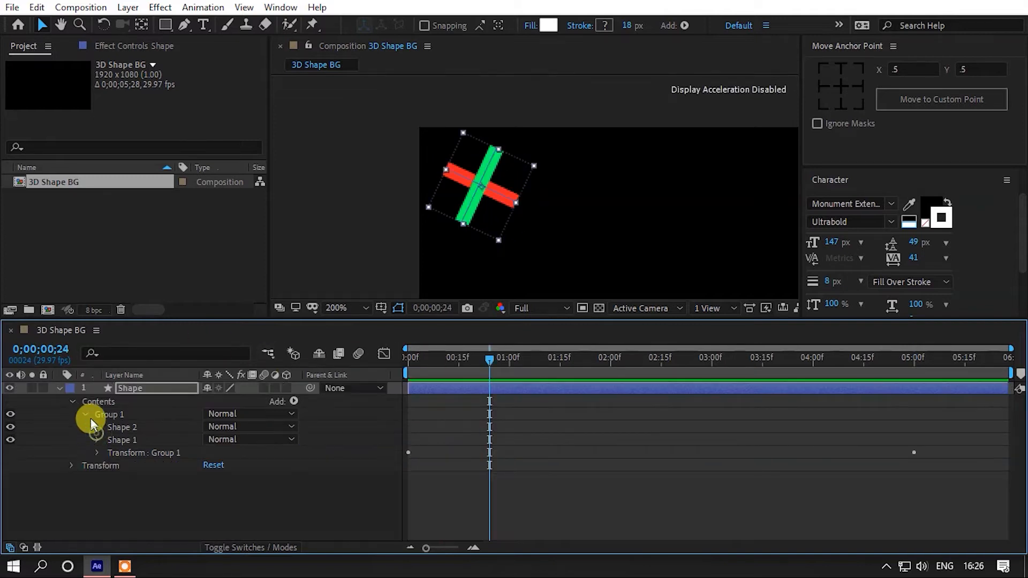
click(73, 401)
scroll(498, 185, down, 6)
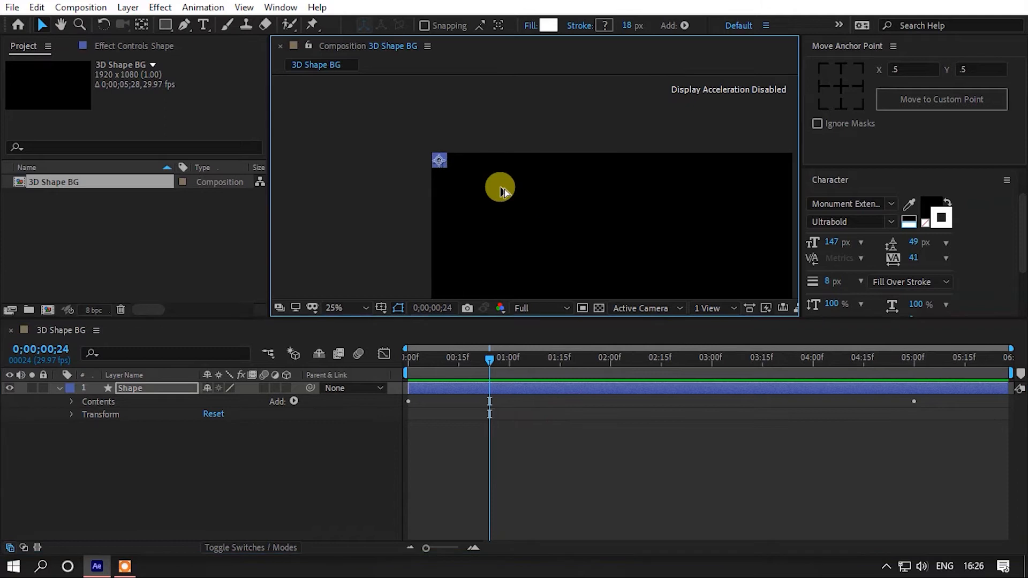
scroll(498, 185, up, 4)
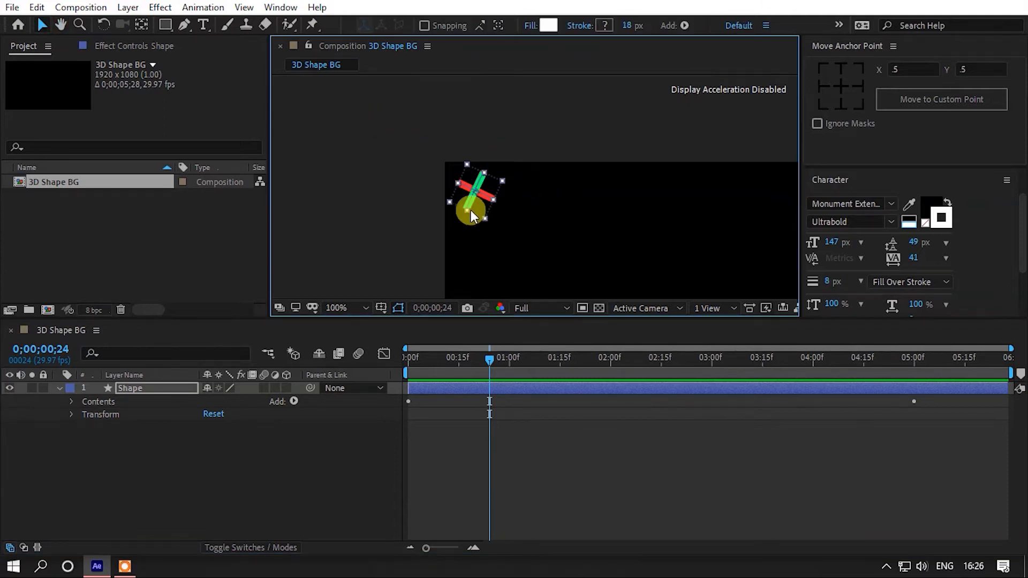
drag(444, 367, 399, 375)
click(294, 466)
click(472, 194)
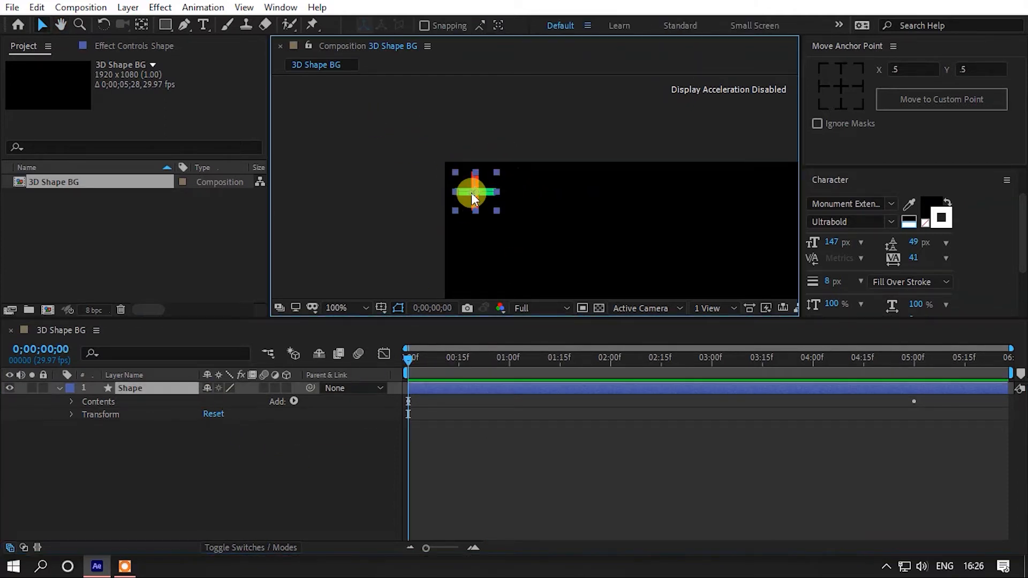
click(83, 399)
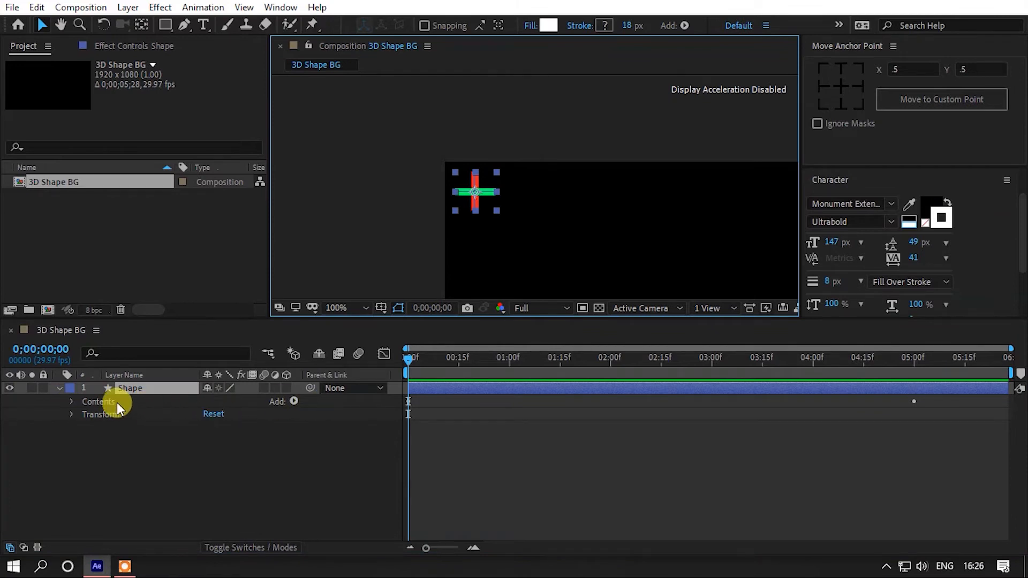
click(294, 401)
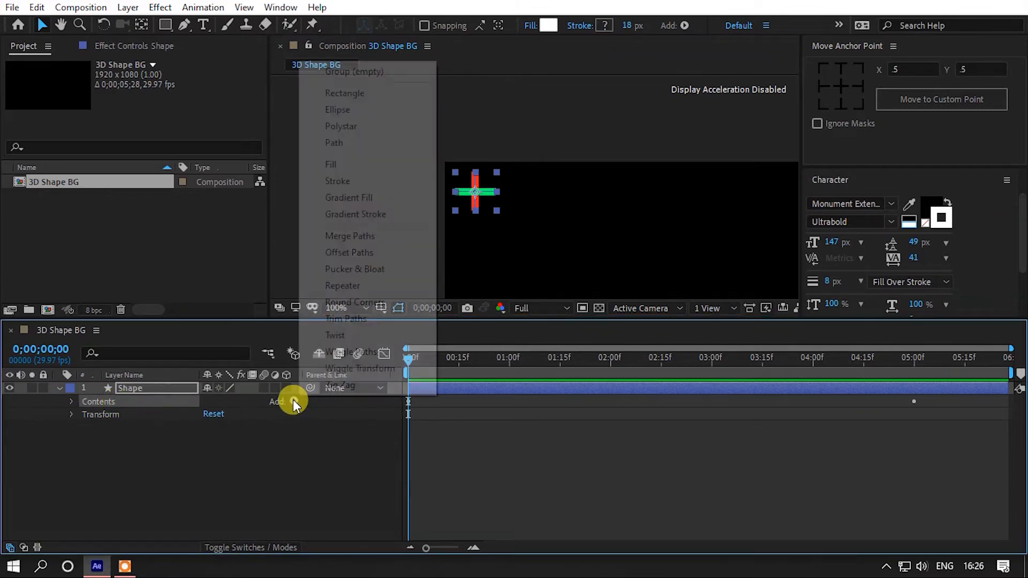
click(342, 286)
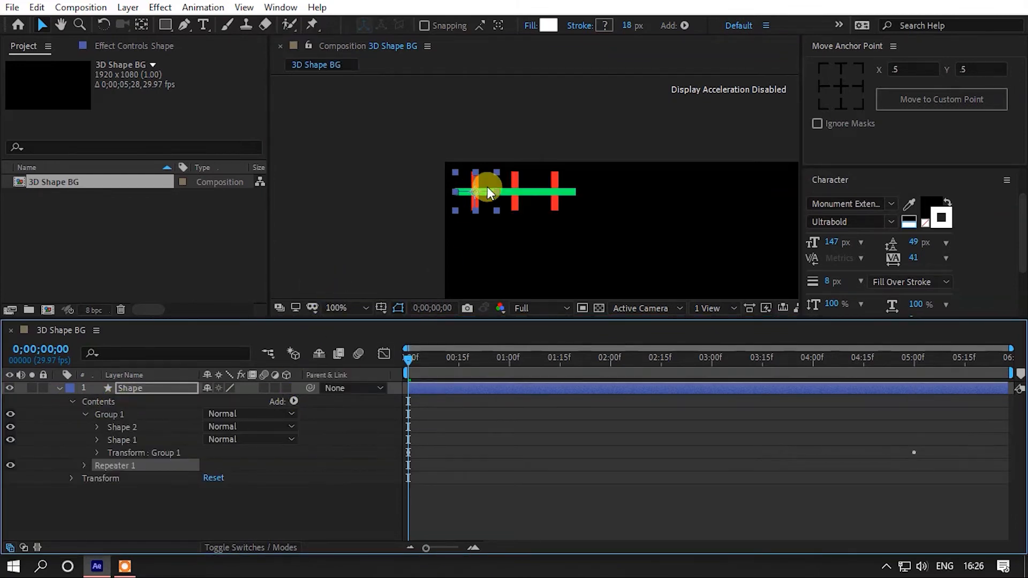
- Set the Position in Repeater 1's transform to 126, 0 to space the plus copies apart
click(86, 467)
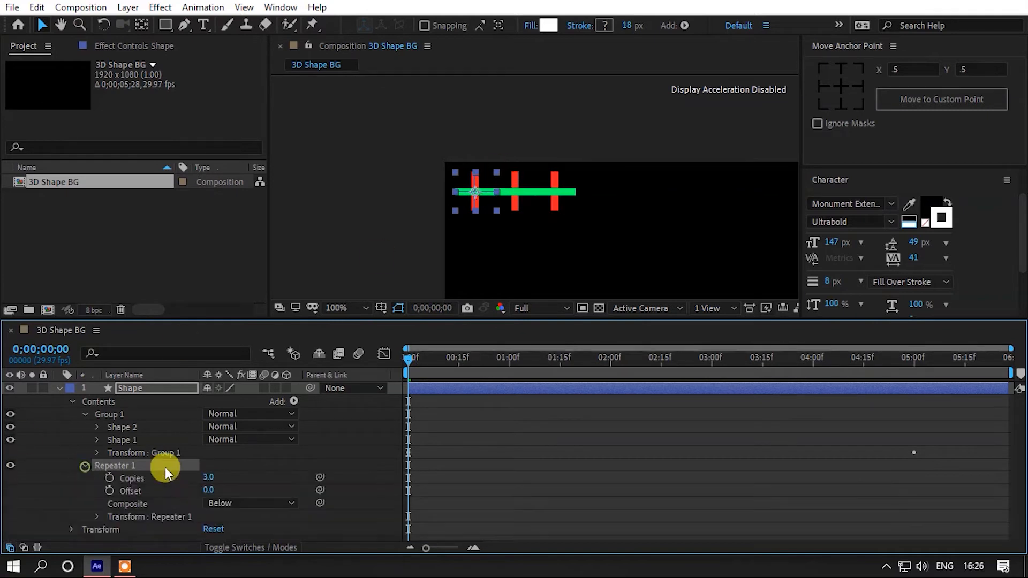
click(134, 517)
drag(155, 317, 206, 281)
drag(511, 154, 438, 111)
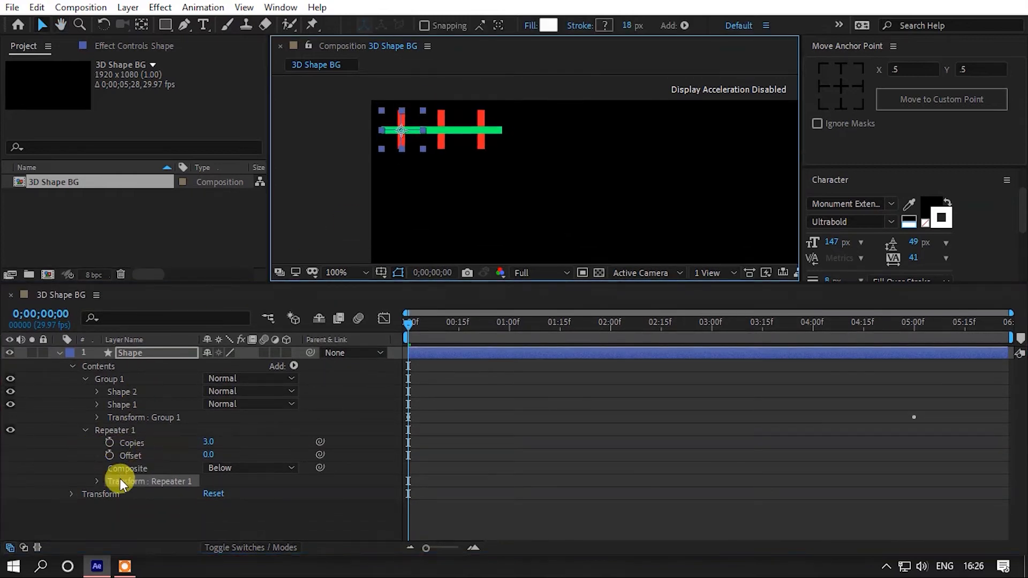
click(98, 481)
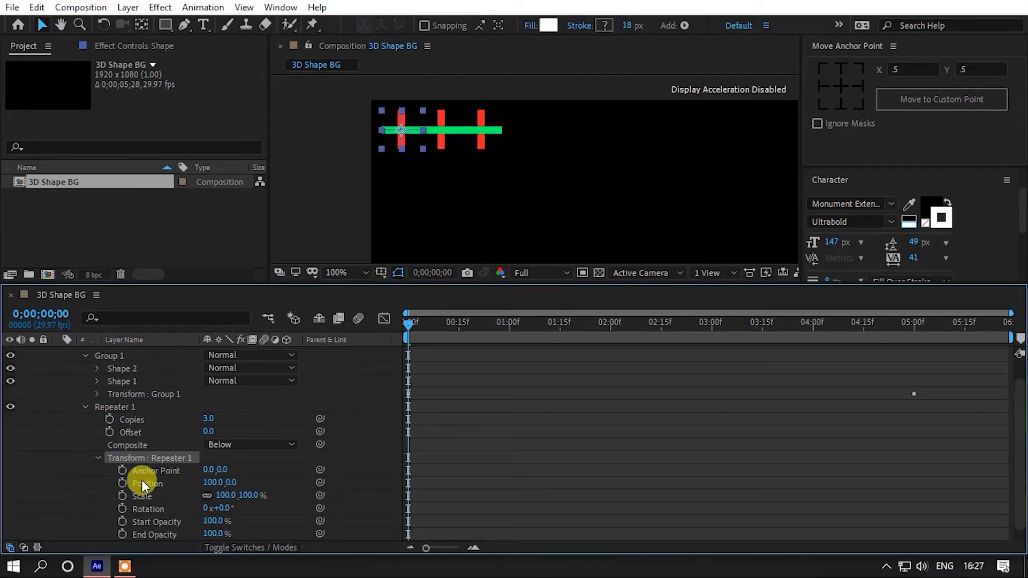
mouse_move(234, 499)
mouse_down()
mouse_move(266, 496)
mouse_move(209, 495)
mouse_move(229, 484)
mouse_up()
key(ctrl+z)
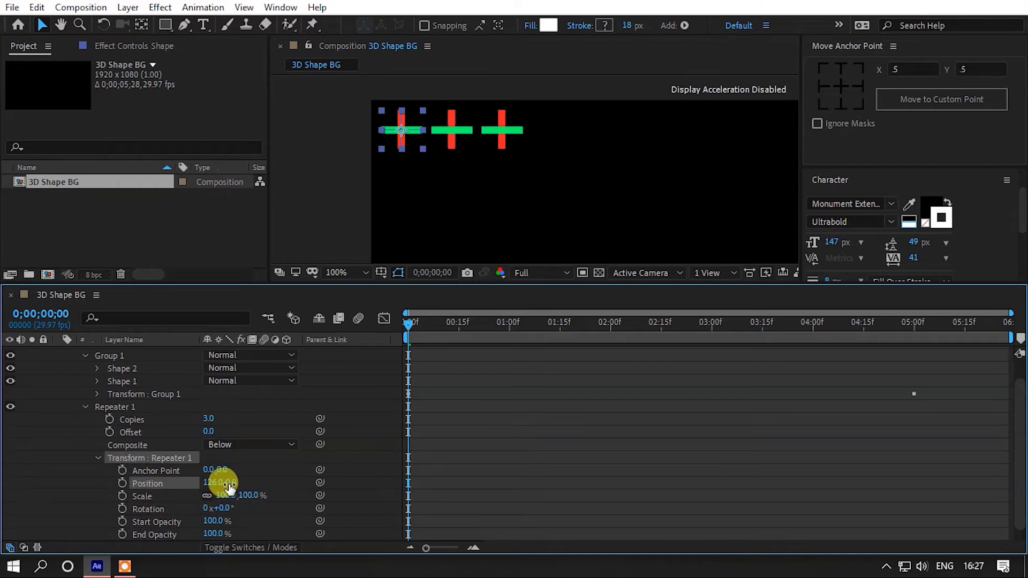
- Set Repeater 1's Copies to 25, and raise it to 51 to extend the row across the composition
click(212, 418)
text(25)
key(Return)
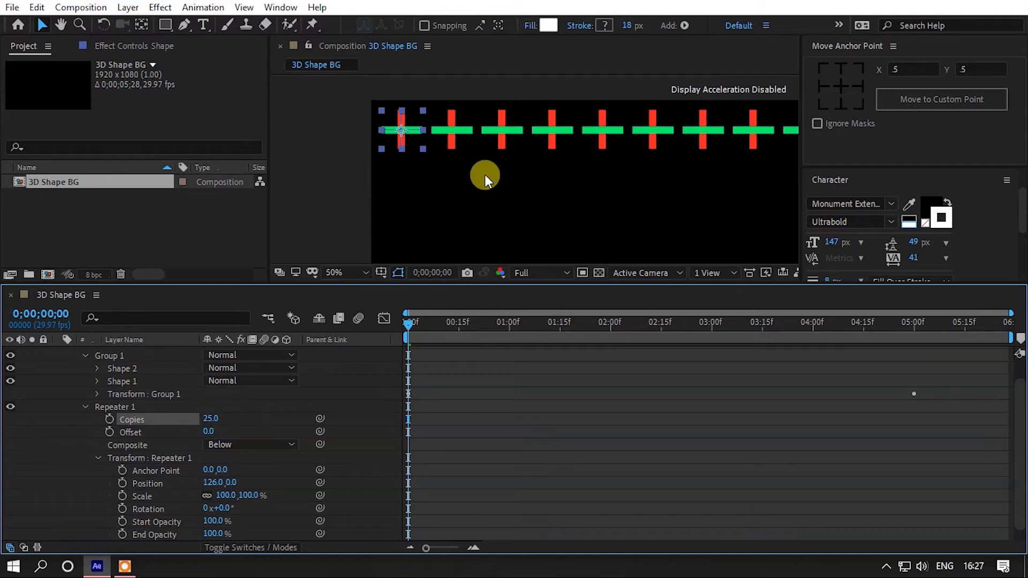
scroll(486, 178, down, 4)
drag(563, 170, 413, 159)
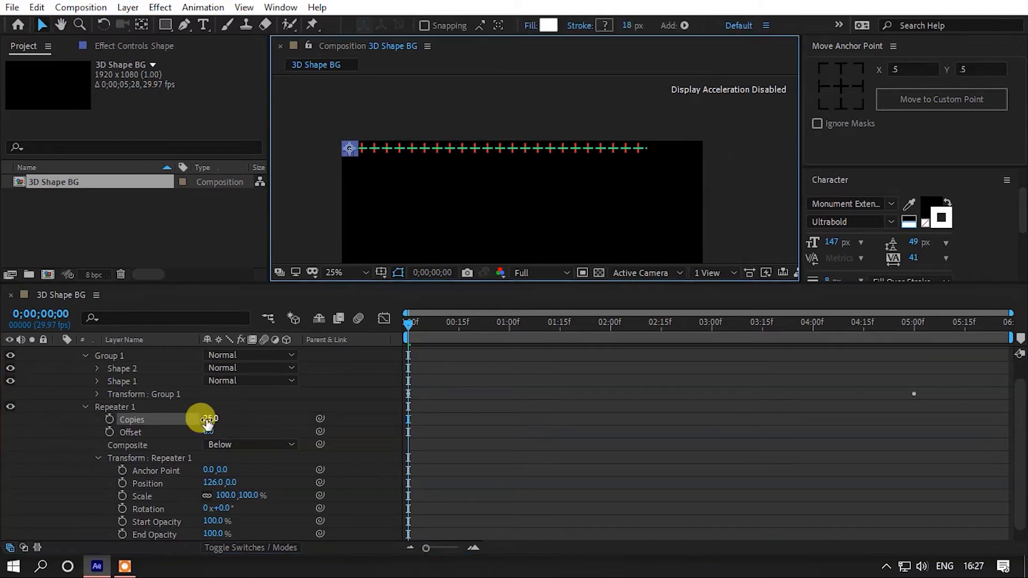
drag(209, 419, 222, 418)
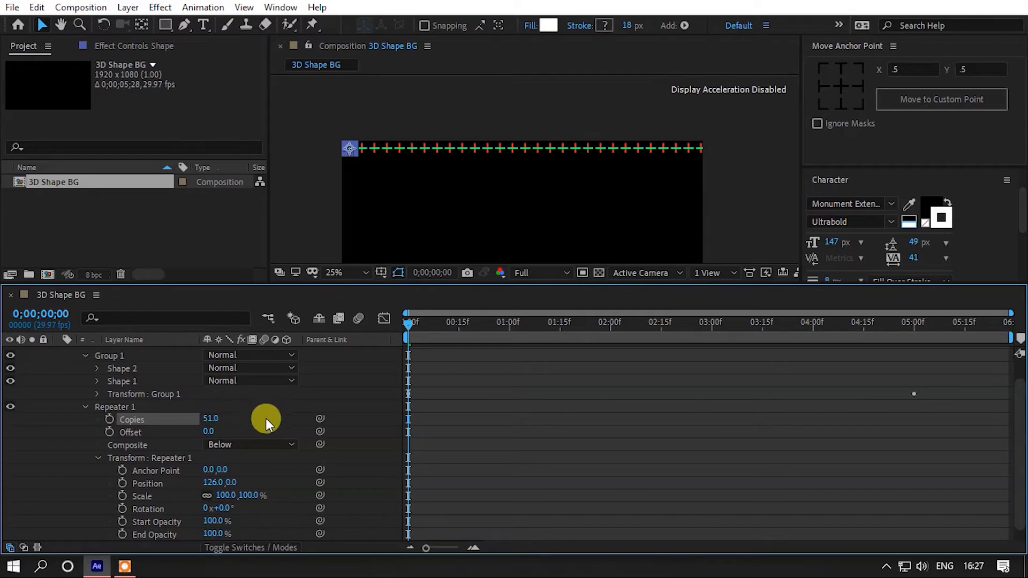
- Set Repeater 1's Copies to 40
click(216, 419)
text(40)
key(Return)
click(275, 393)
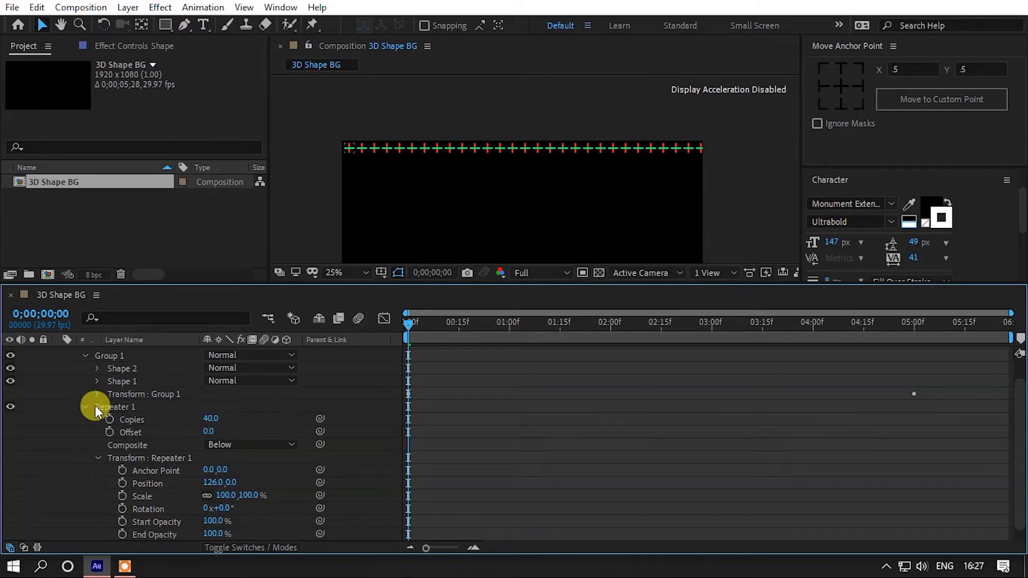
- Collapse Repeater 1 and add a second Repeater to the Shape layer's contents
click(84, 406)
click(126, 371)
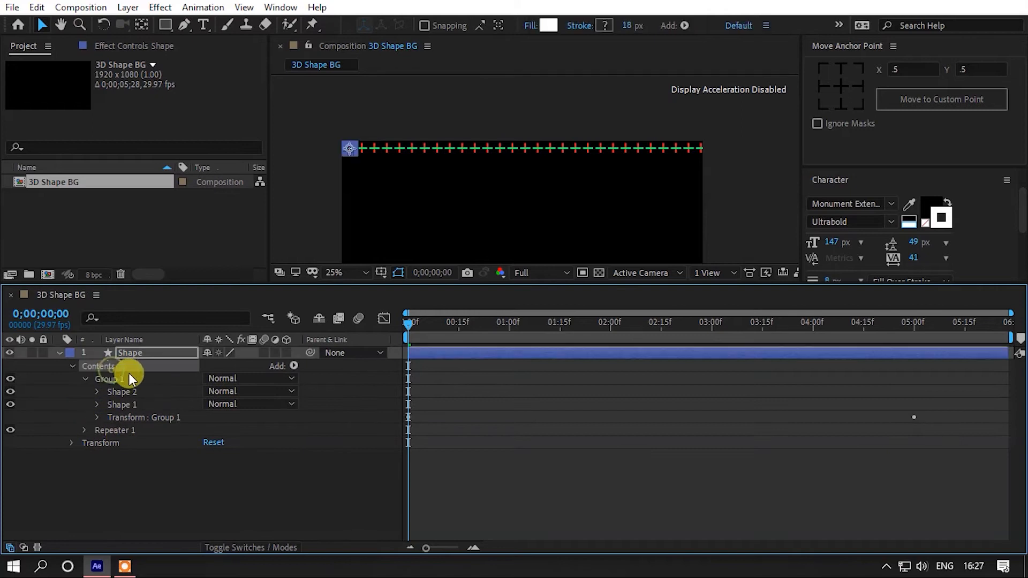
click(293, 365)
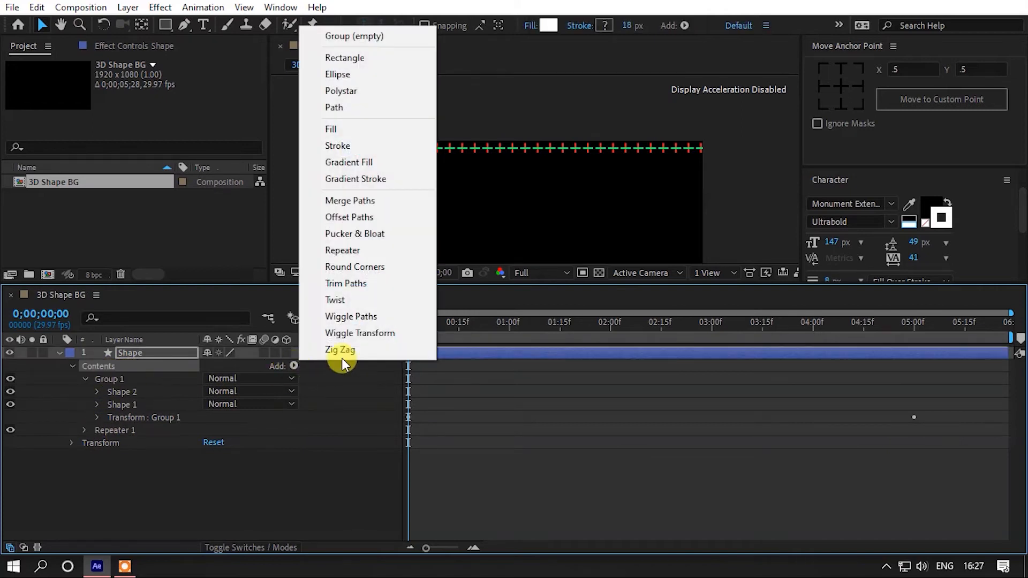
click(334, 247)
click(84, 443)
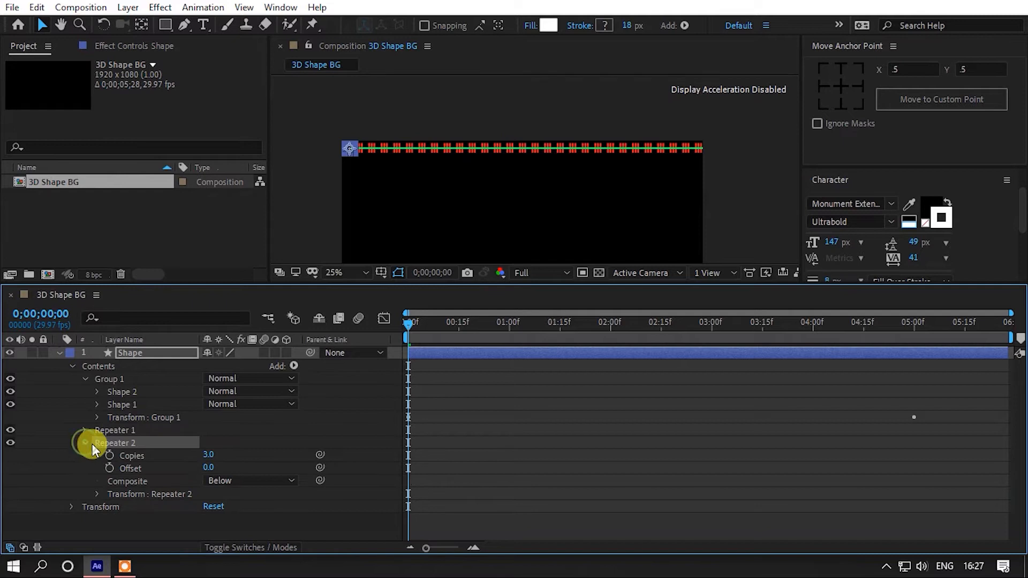
- Set Repeater 2's Copies to 40
click(126, 493)
click(208, 455)
text(40)
key(Return)
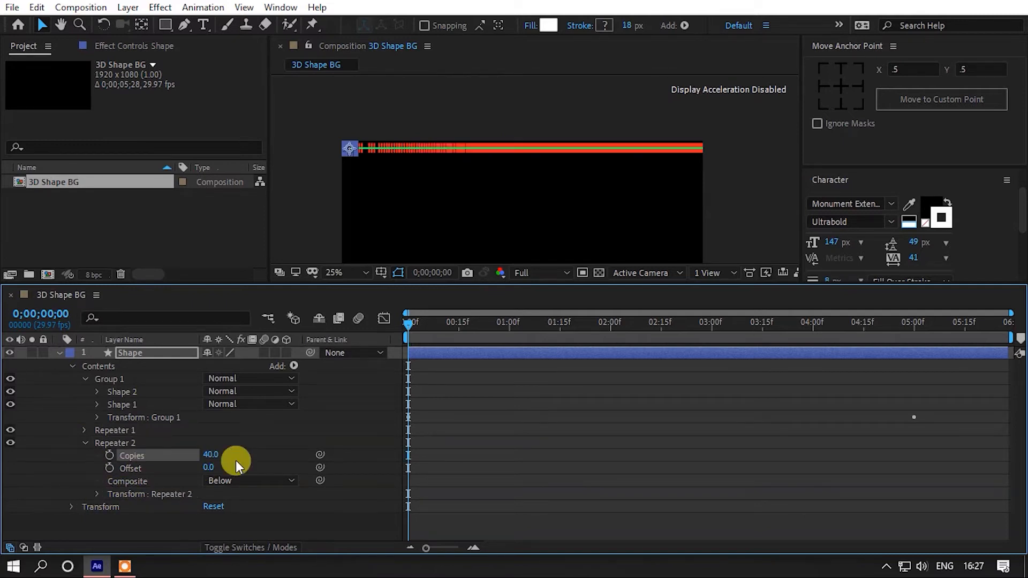
- Set the vertical Position value in Repeater 2's transform to 100
click(99, 496)
click(209, 483)
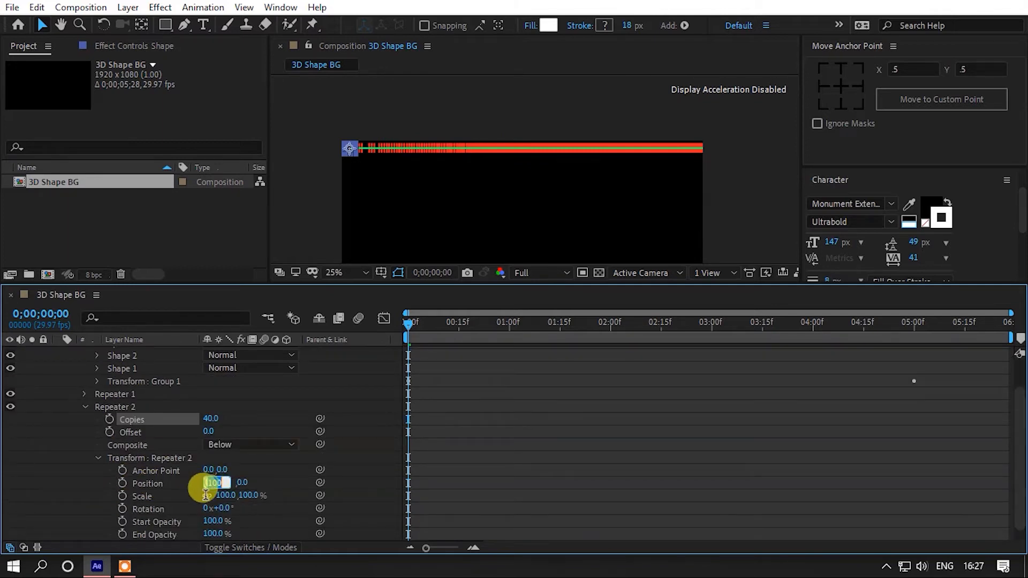
click(266, 472)
click(232, 482)
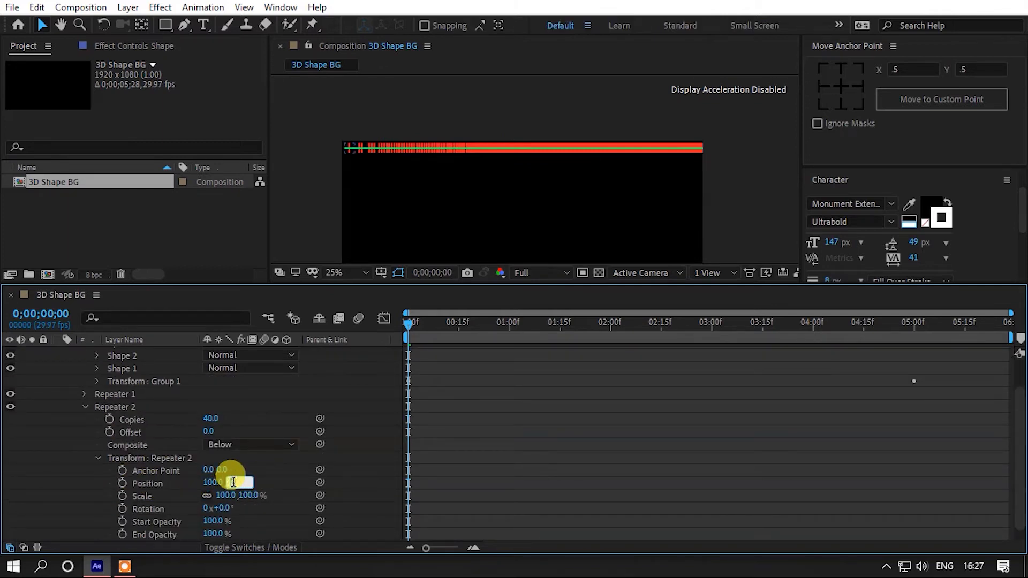
key(Return)
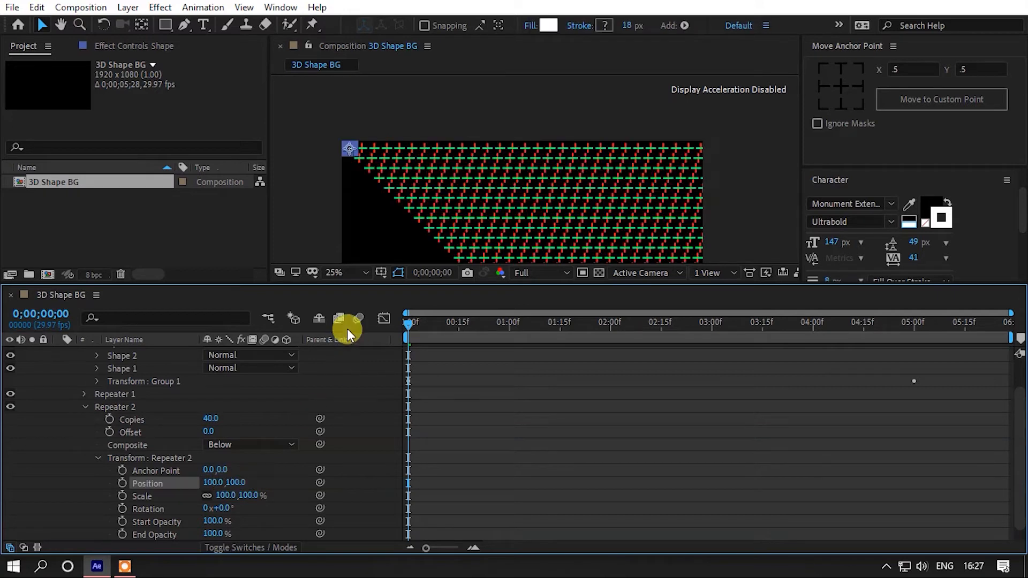
- Set the Position in Repeater 2's transform to 0, 150 to stack the plus rows straight down the frame
click(240, 483)
text(150)
key(Return)
click(213, 483)
text(0)
key(Return)
drag(442, 171, 452, 111)
scroll(469, 135, down, 1)
scroll(496, 141, up, 1)
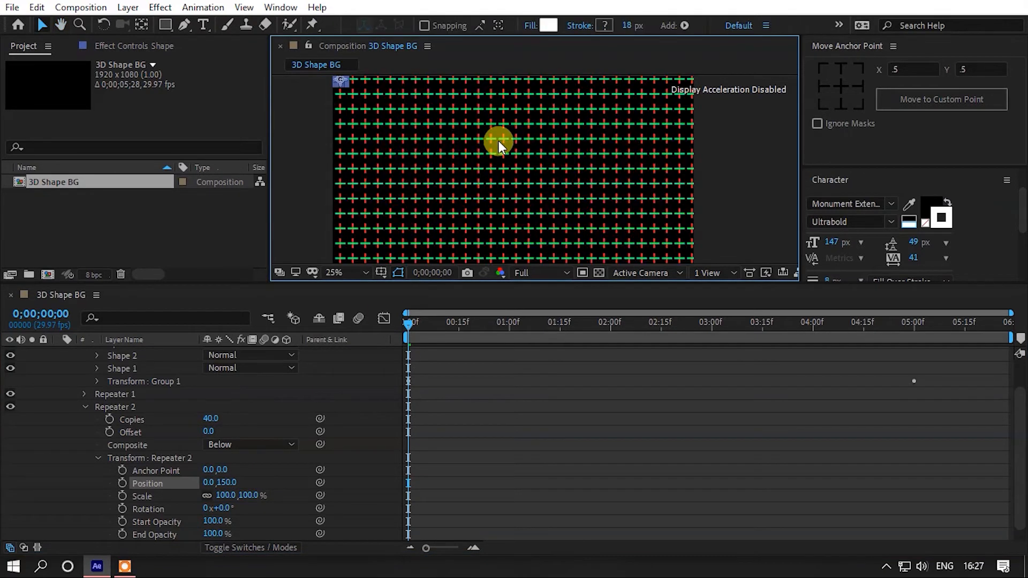
scroll(281, 483, down, 1)
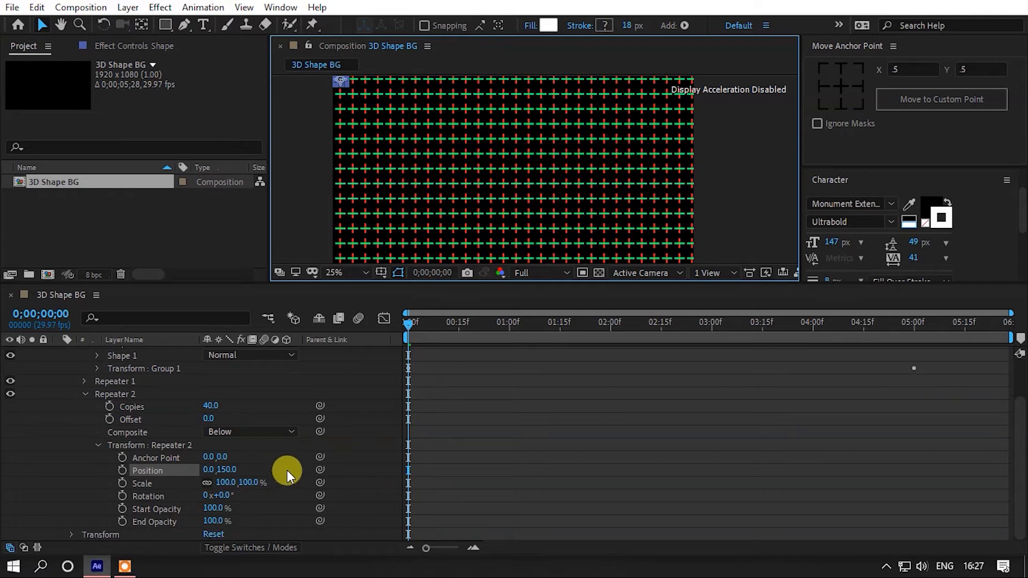
- Collapse Repeater 2 and the Shape layer's contents, and deselect the layer
scroll(295, 464, up, 3)
click(99, 483)
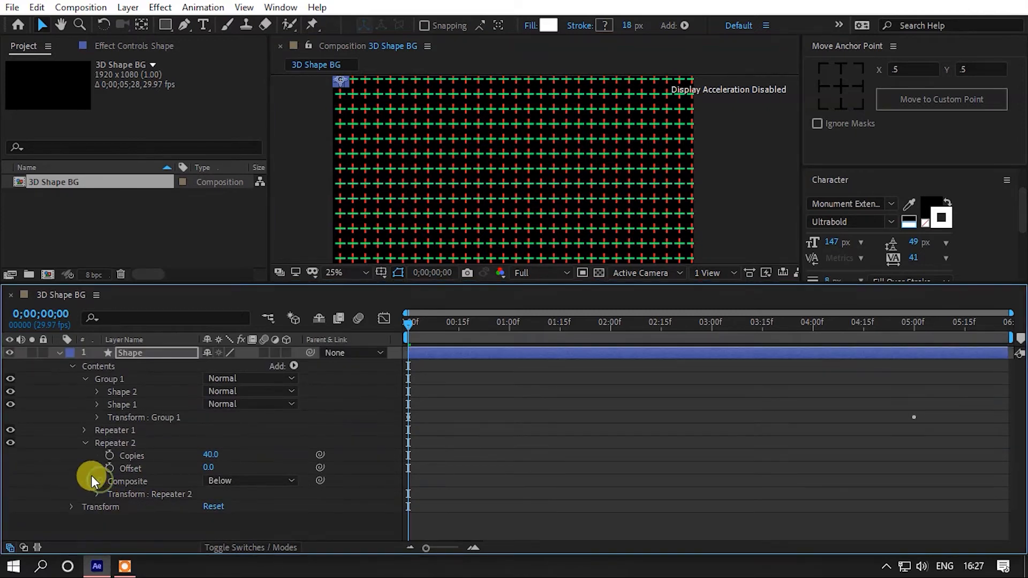
click(86, 442)
click(72, 367)
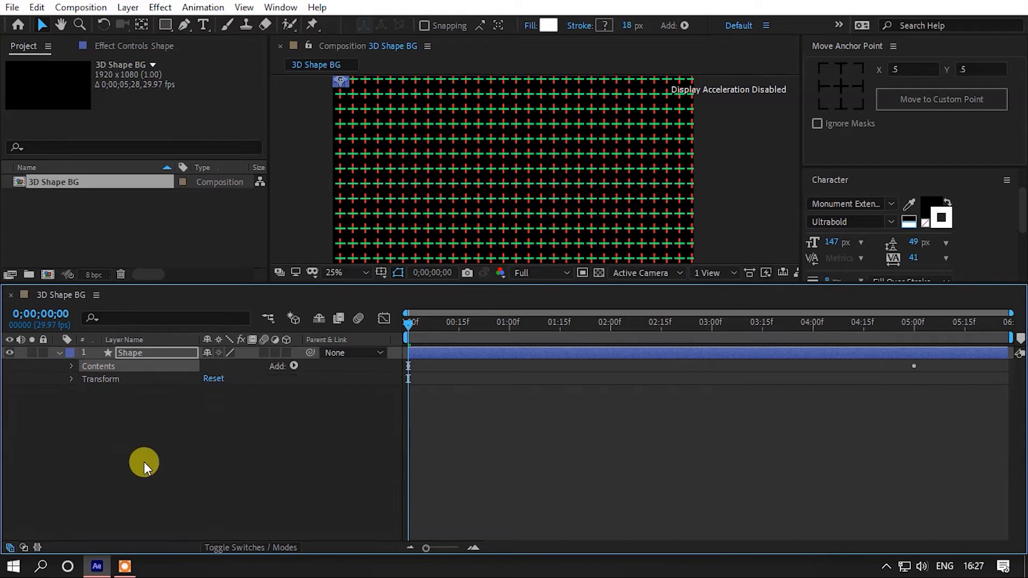
click(144, 462)
- Preview the spinning plus grid and scrub the timeline to 0;00;02;07 to inspect it
scroll(434, 140, up, 1)
drag(347, 129, 436, 177)
click(421, 314)
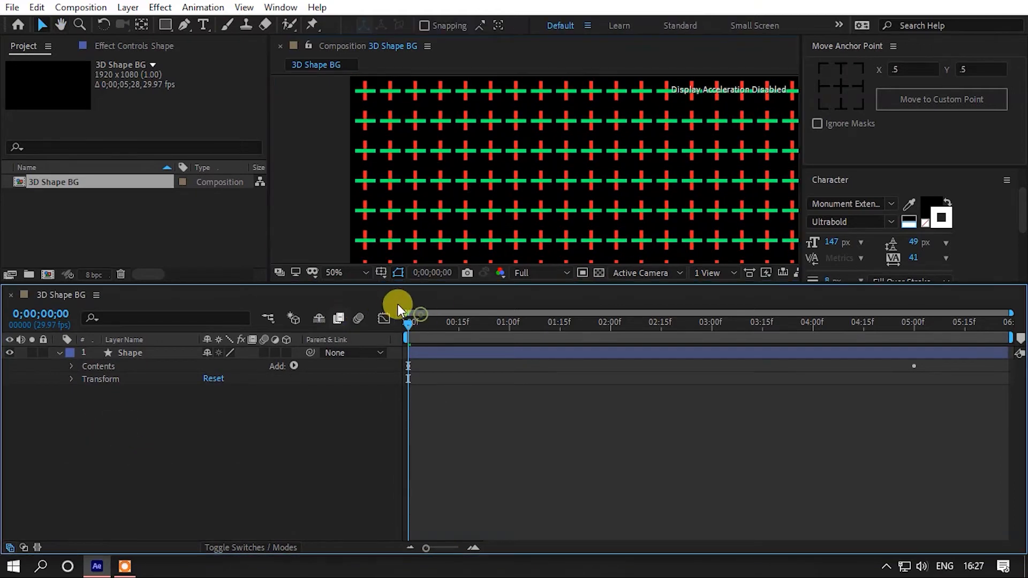
key(space)
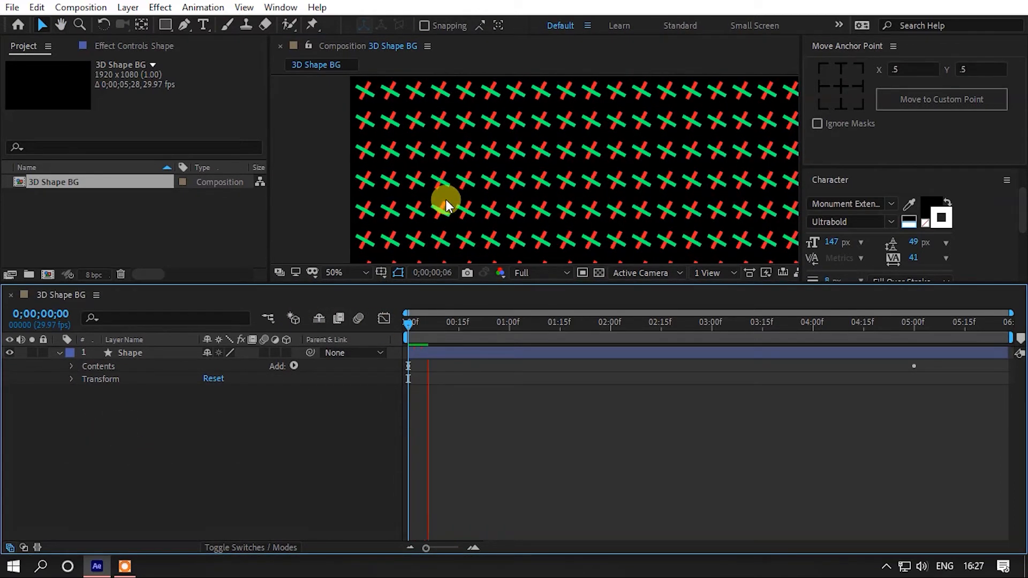
scroll(435, 193, down, 1)
drag(417, 328, 635, 325)
scroll(573, 158, down, 2)
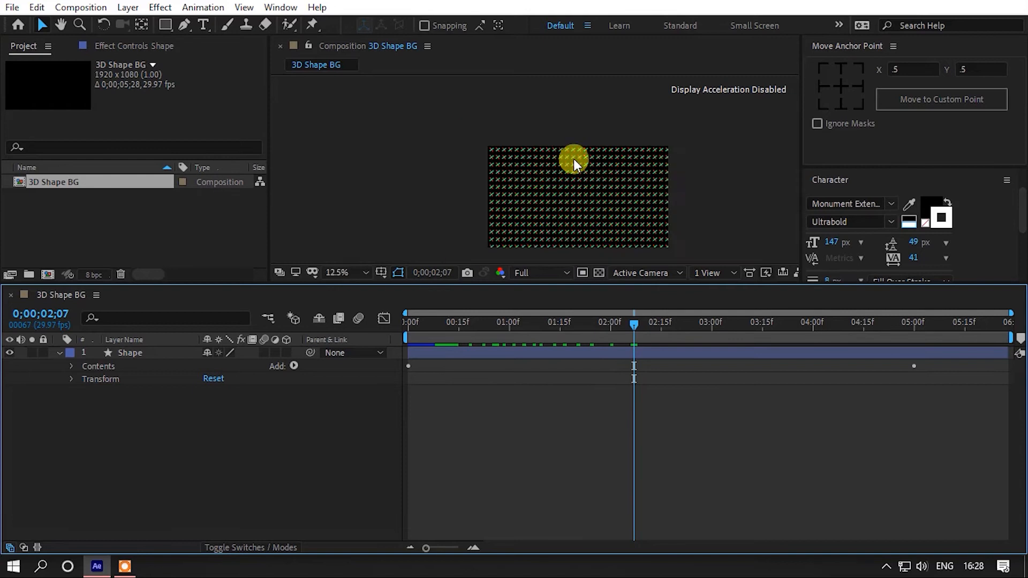
scroll(522, 146, up, 2)
mouse_move(459, 129)
mouse_down()
mouse_move(519, 154)
mouse_move(437, 141)
mouse_move(458, 127)
mouse_up()
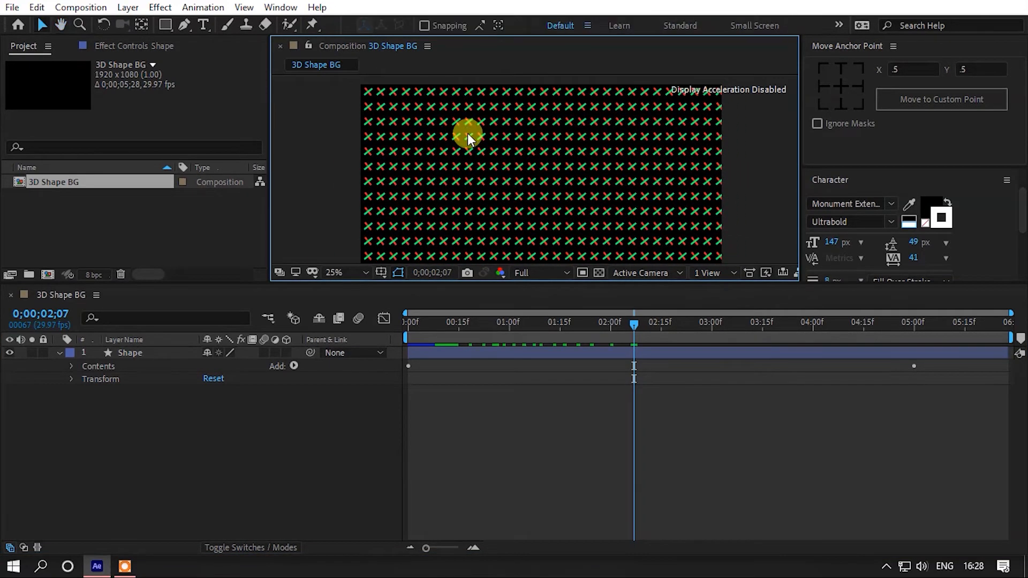
- Enlarge the composition viewer's area and collapse the Shape layer's properties
scroll(466, 133, down, 1)
drag(368, 280, 367, 329)
click(131, 402)
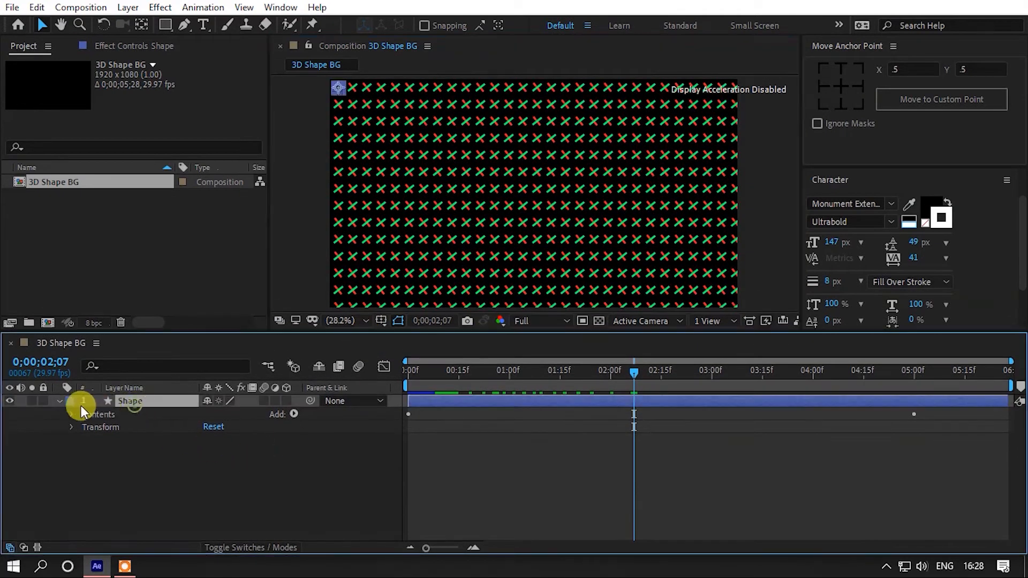
click(60, 401)
- Create a dark royal blue 1920 x 1080 px solid named BG and place it beneath the Shape layer
click(134, 8)
mouse_move(133, 24)
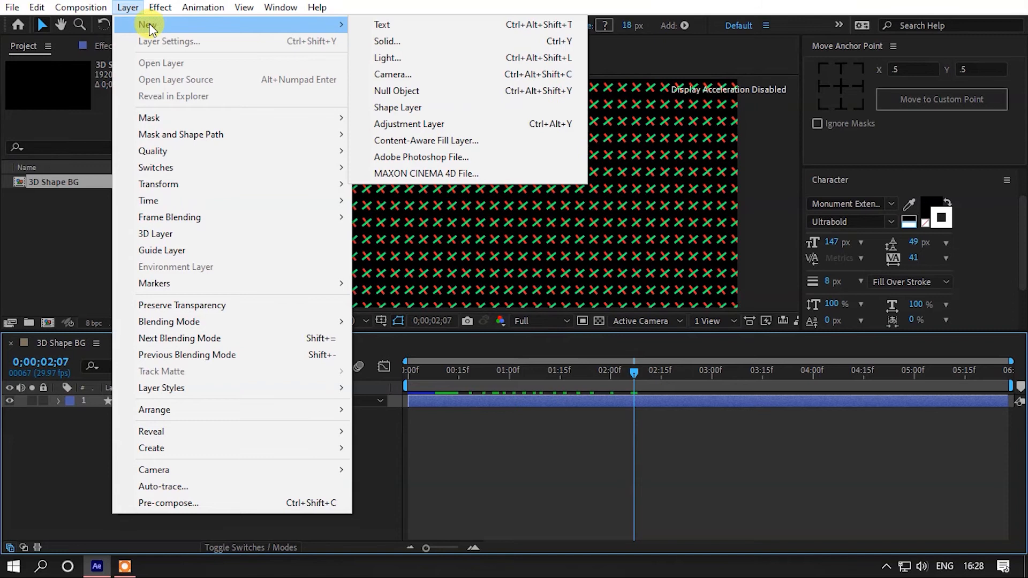
click(402, 42)
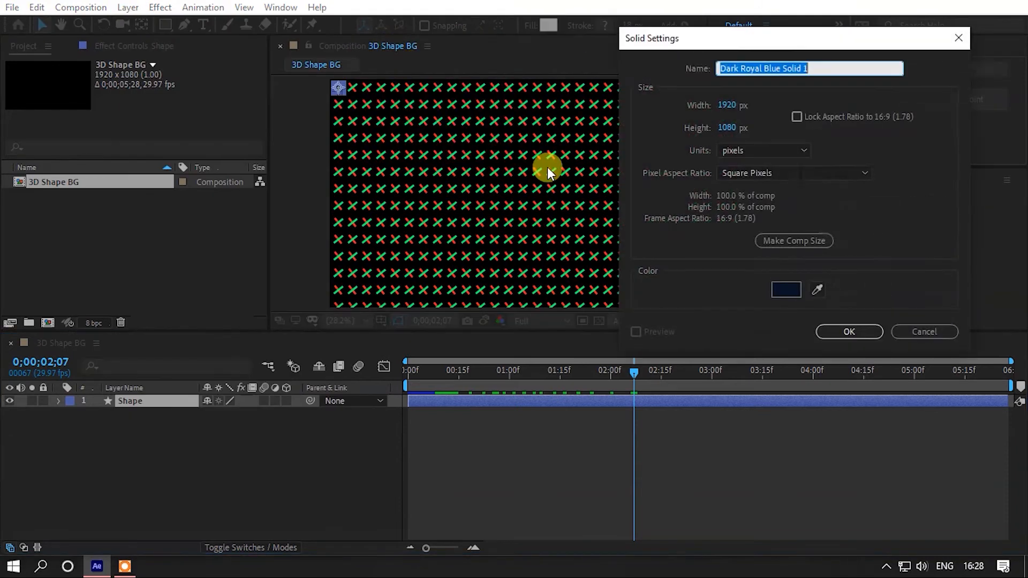
key(BackSpace)
text(BG)
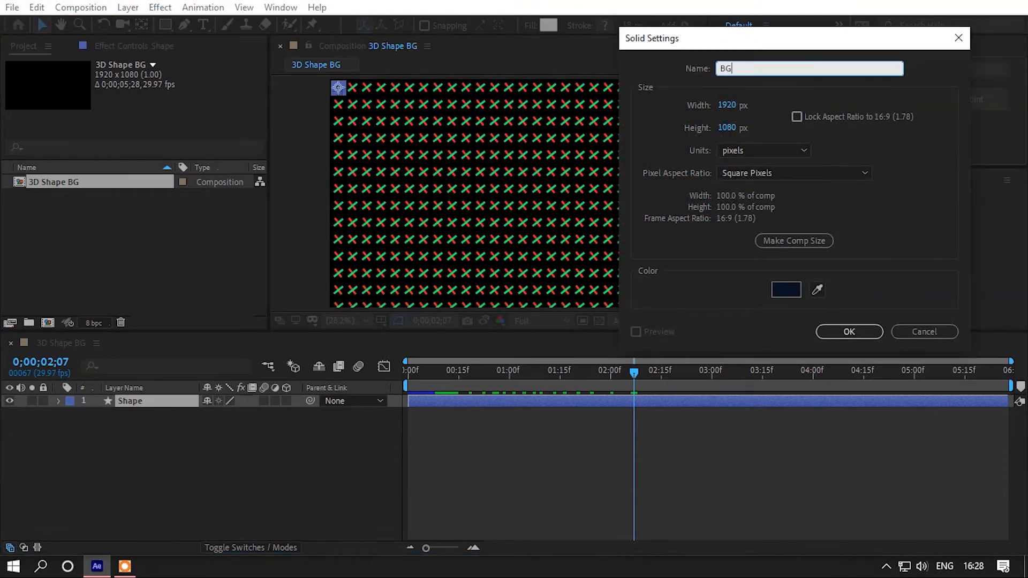
key(Return)
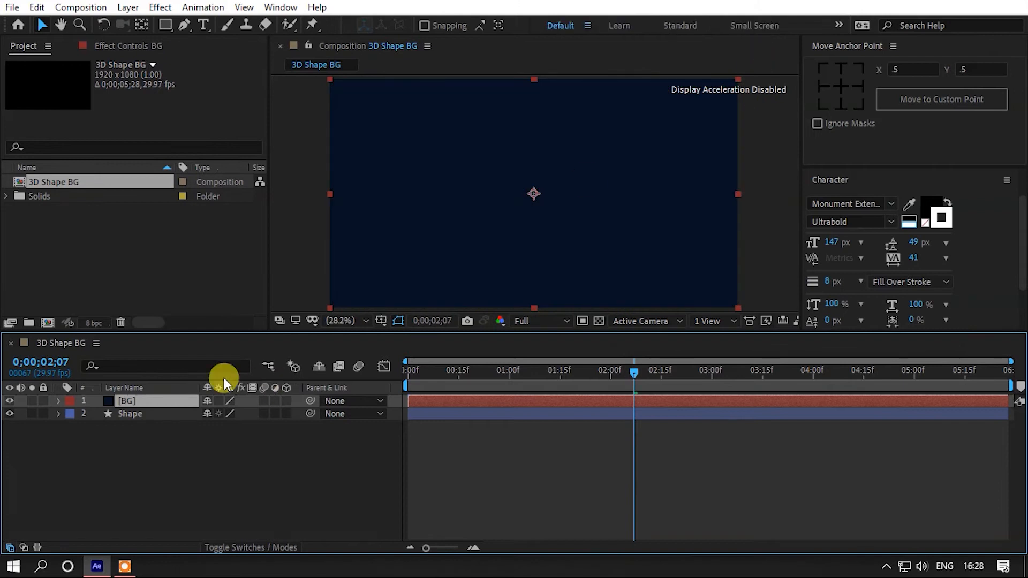
drag(132, 406, 164, 424)
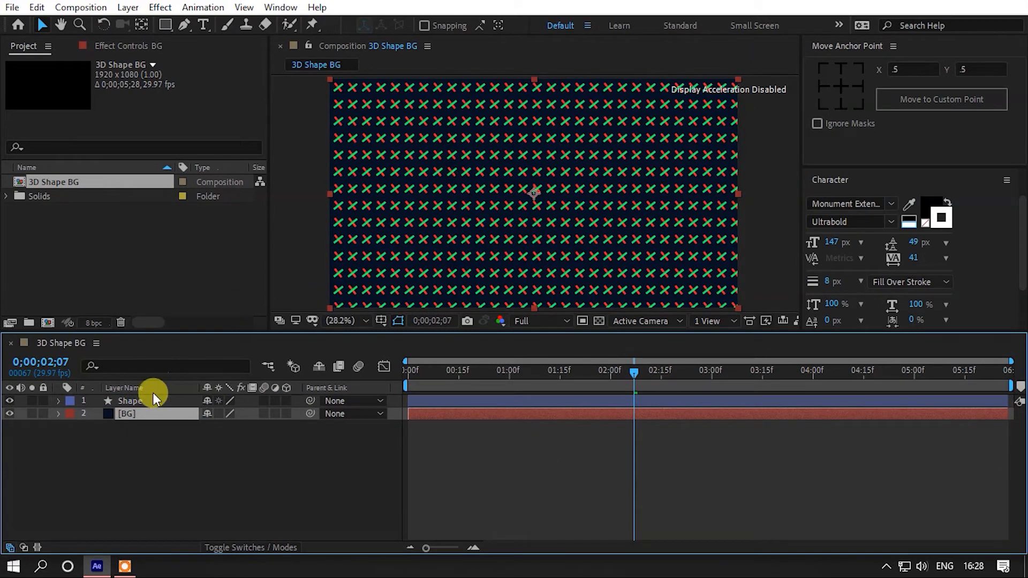
- Apply the Glow effect to the Shape layer
click(106, 403)
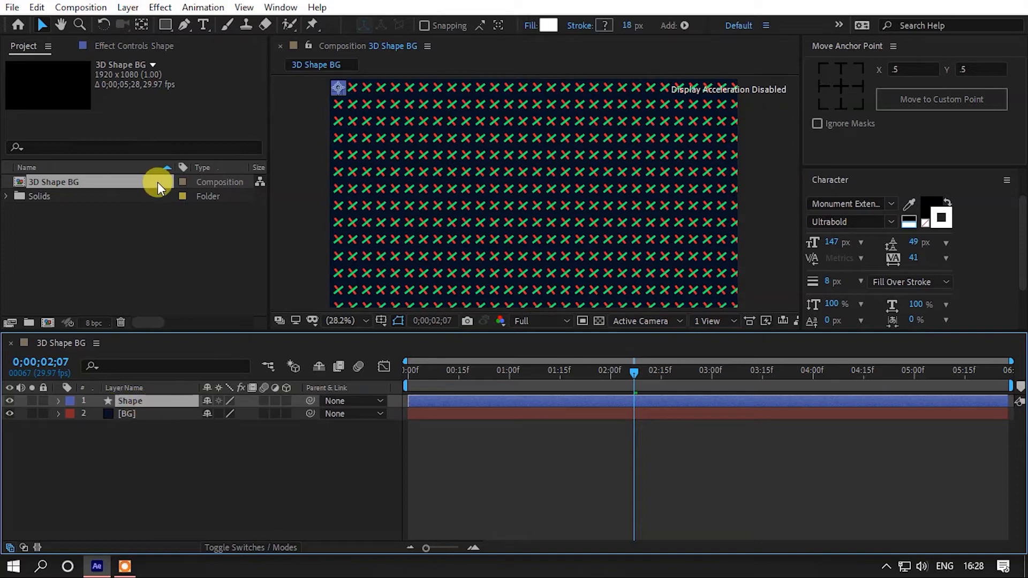
key(ctrl+space)
text(glow)
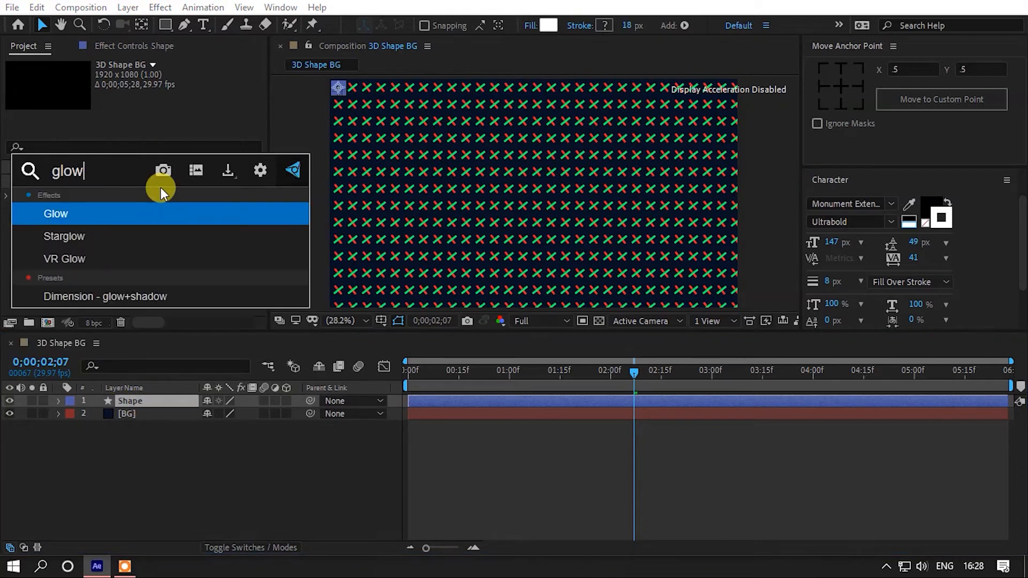
key(Return)
- Set the Glow Radius on the Shape layer to 3
scroll(375, 161, up, 2)
click(152, 129)
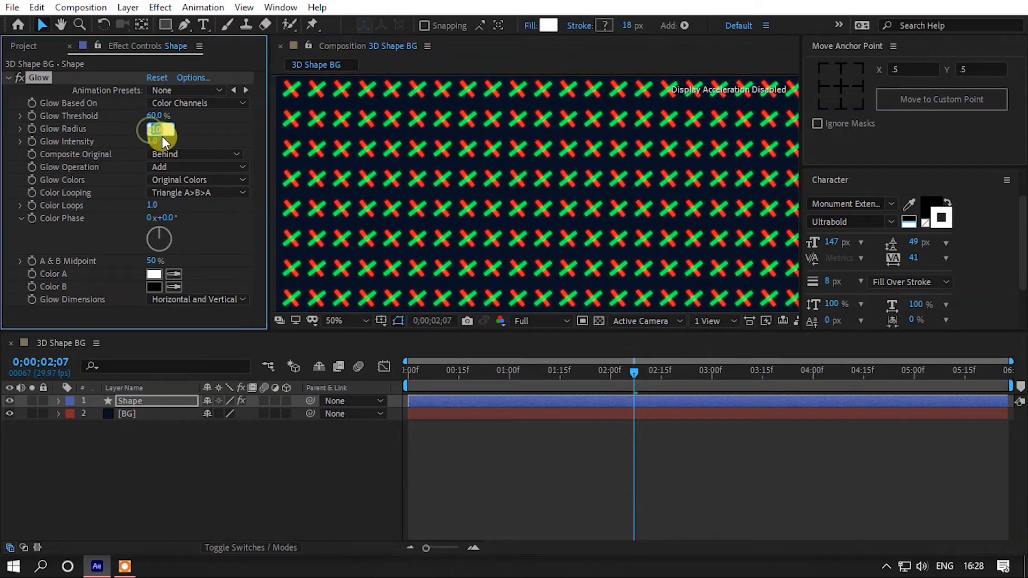
text(3)
key(Return)
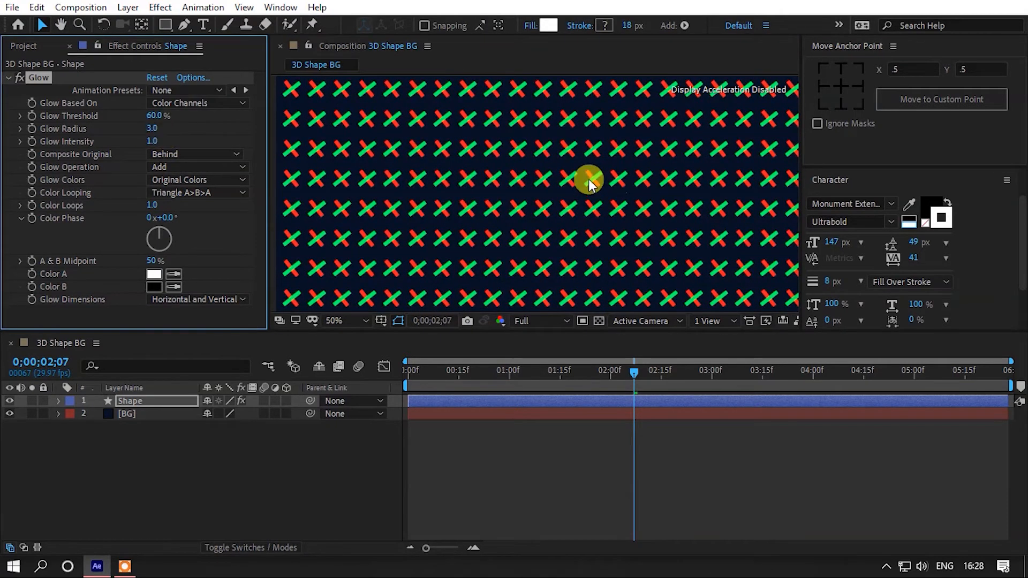
scroll(570, 178, down, 2)
click(372, 223)
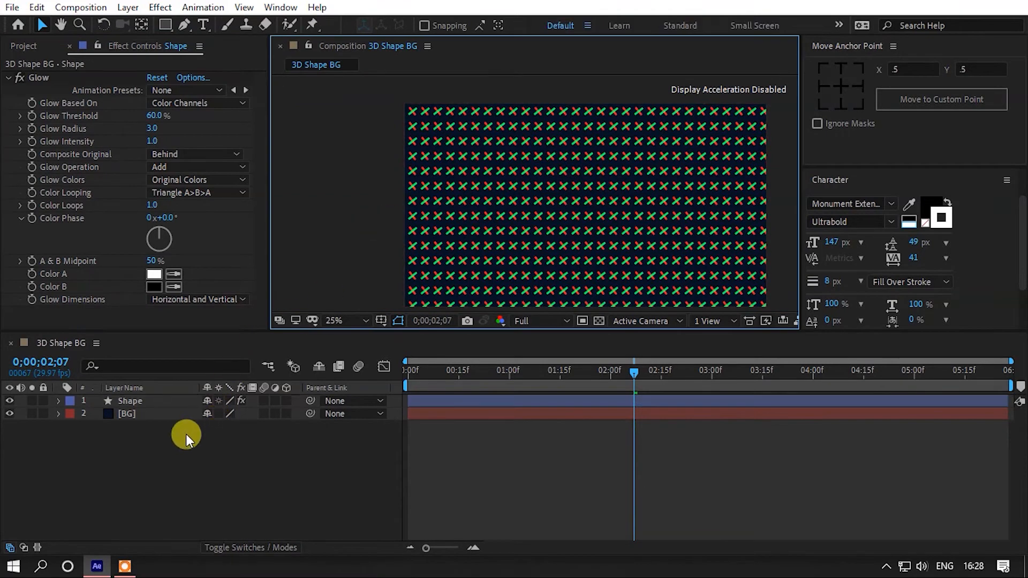
- Turn both the Shape and BG layers into 3D layers
click(130, 403)
shift+click(138, 416)
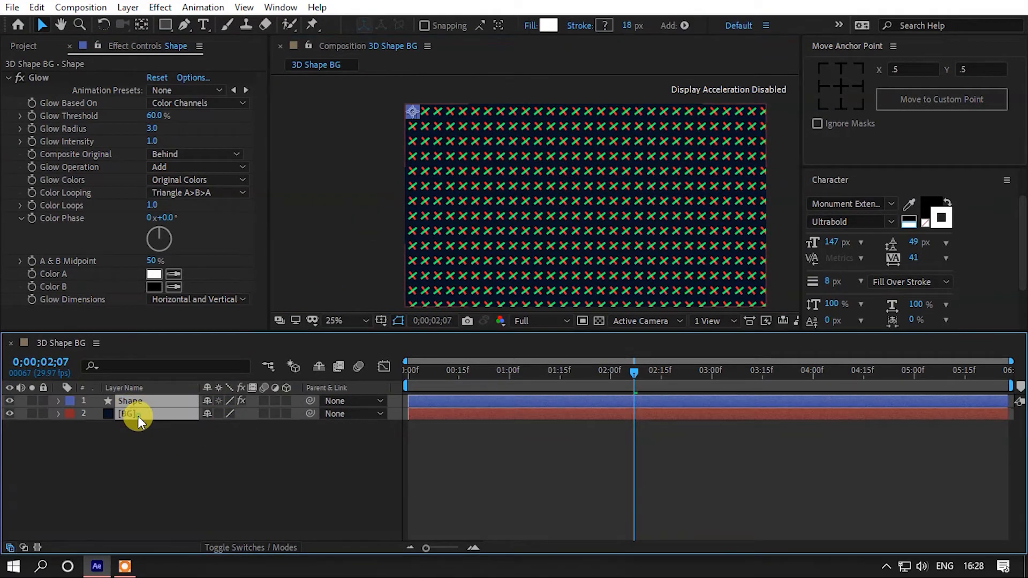
click(287, 400)
click(265, 433)
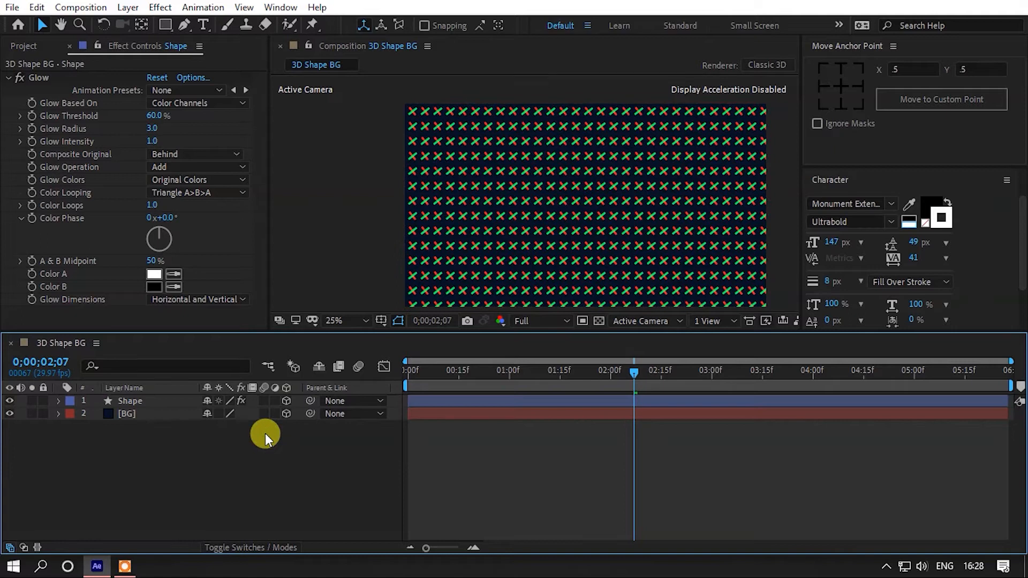
- Add a new camera layer to the composition
click(130, 8)
mouse_move(230, 25)
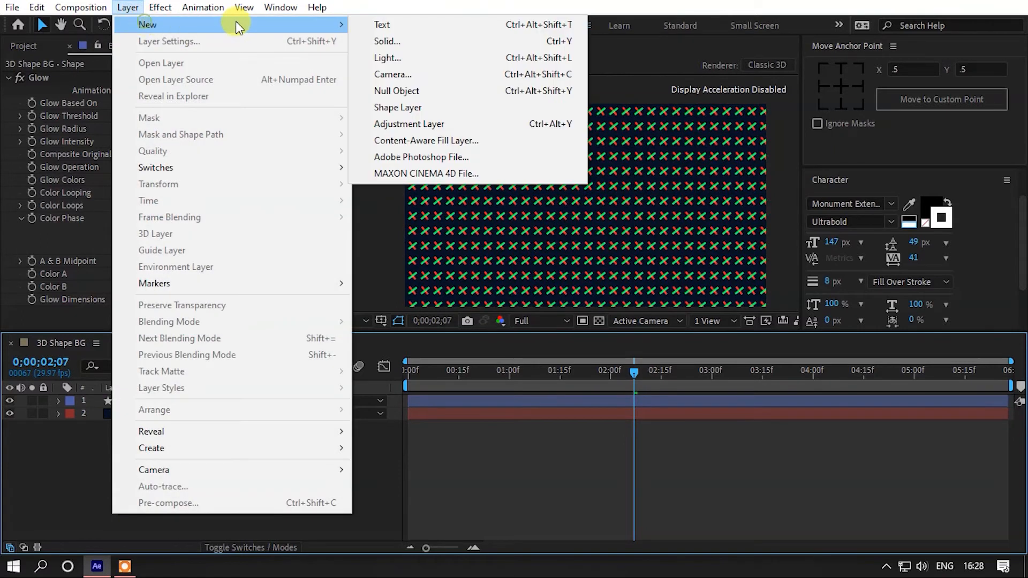
click(410, 75)
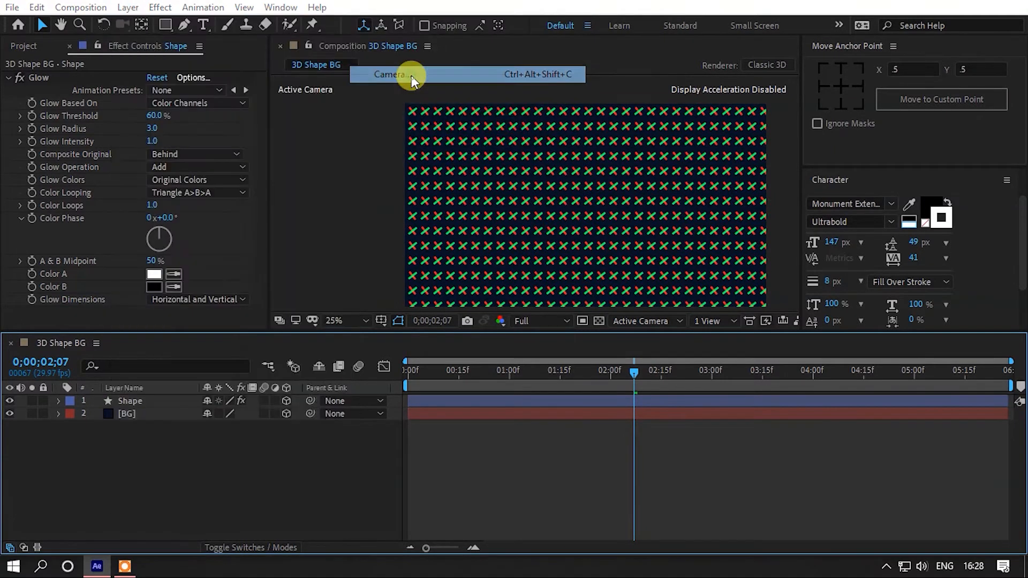
click(639, 443)
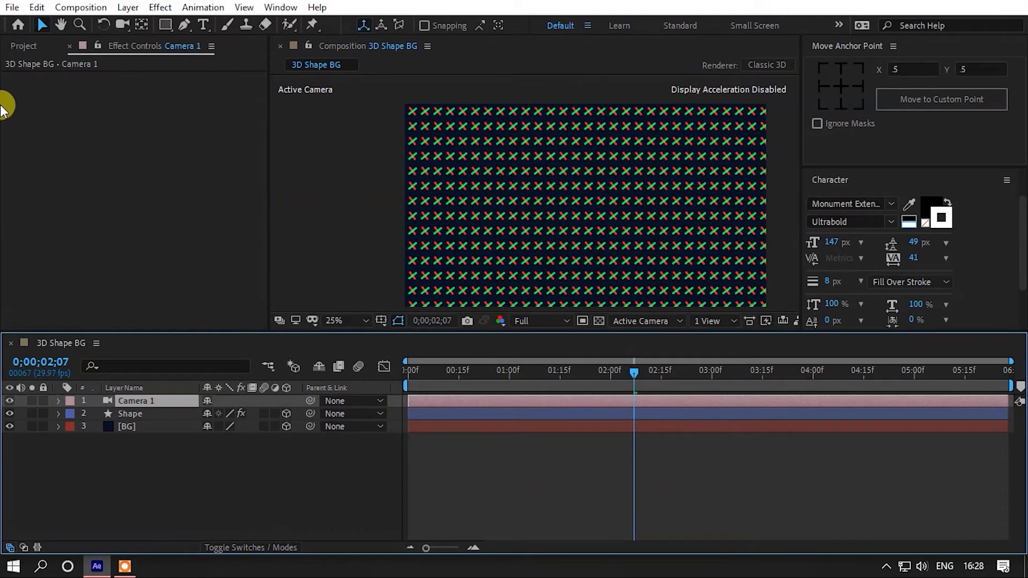
scroll(461, 185, down, 1)
click(547, 194)
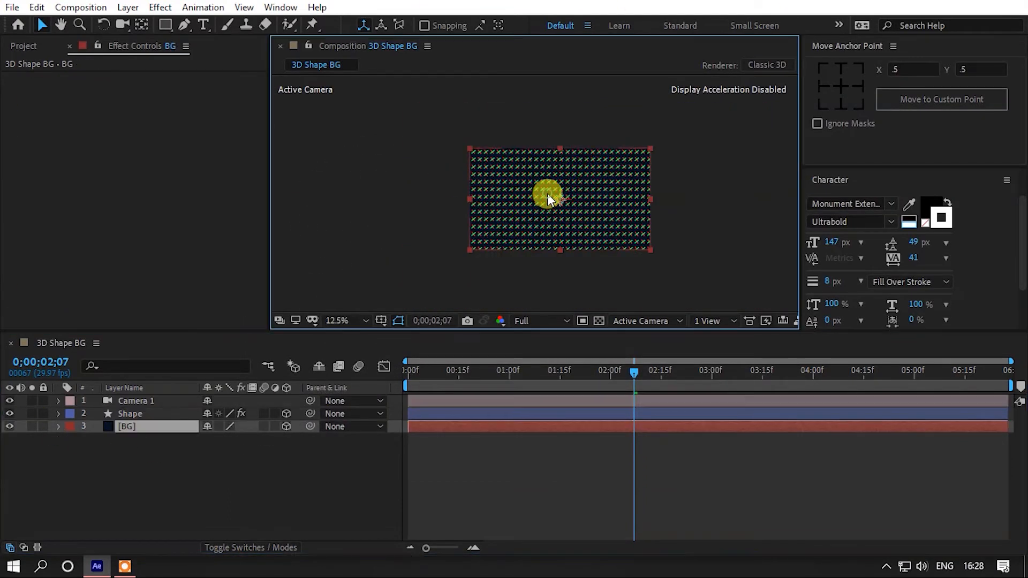
- Add a null object to the composition and turn it into a 3D layer
click(147, 448)
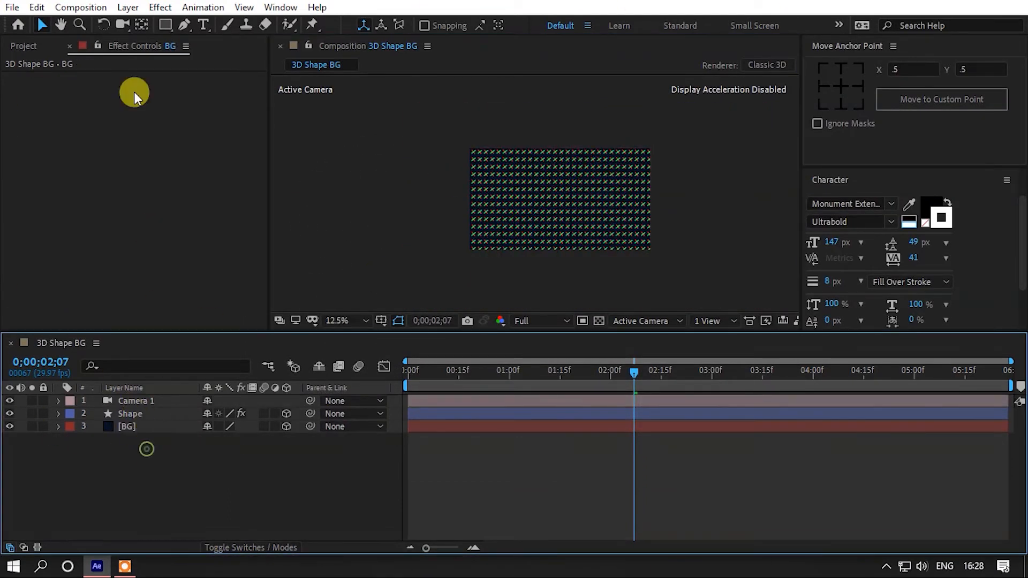
click(124, 8)
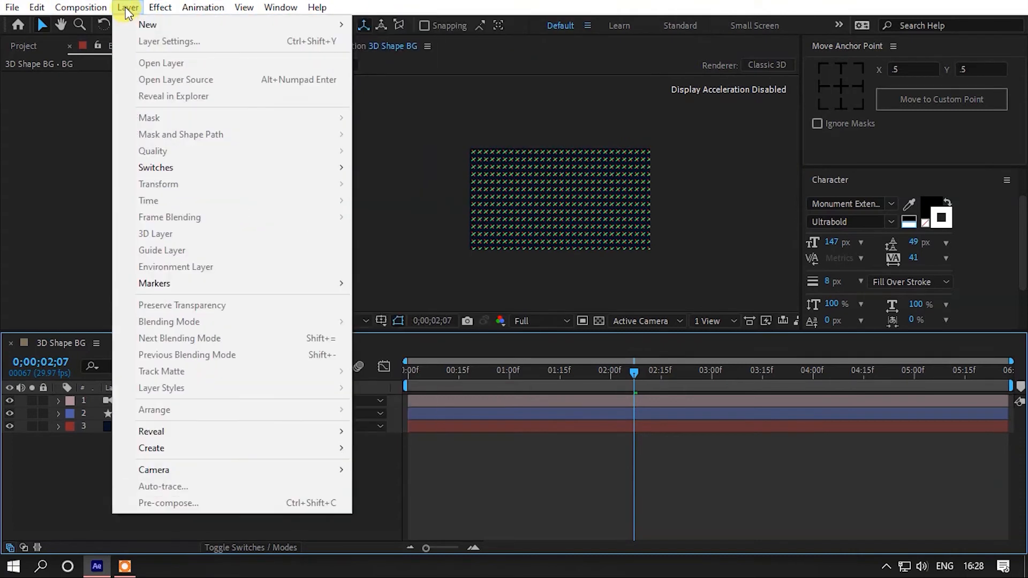
mouse_move(217, 25)
click(415, 91)
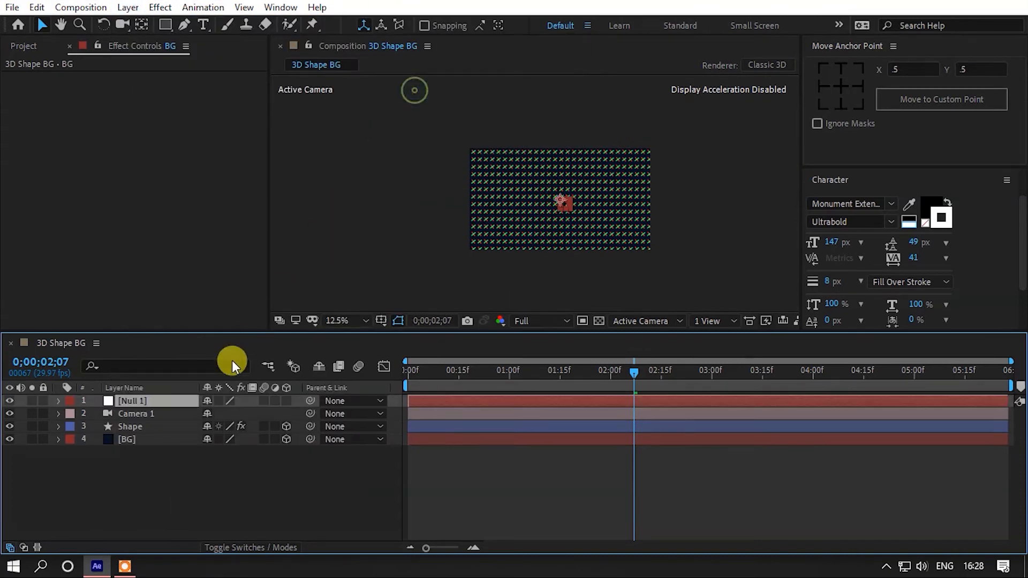
click(287, 402)
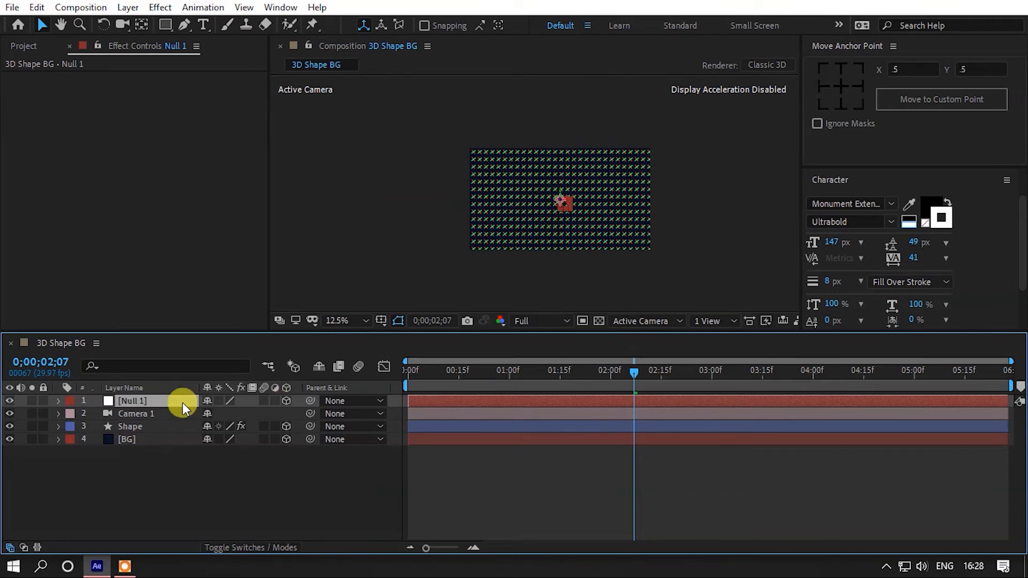
- Rename the null layer to Camera Ctrl and parent the Camera 1 layer to it
key(Return)
text(\C)
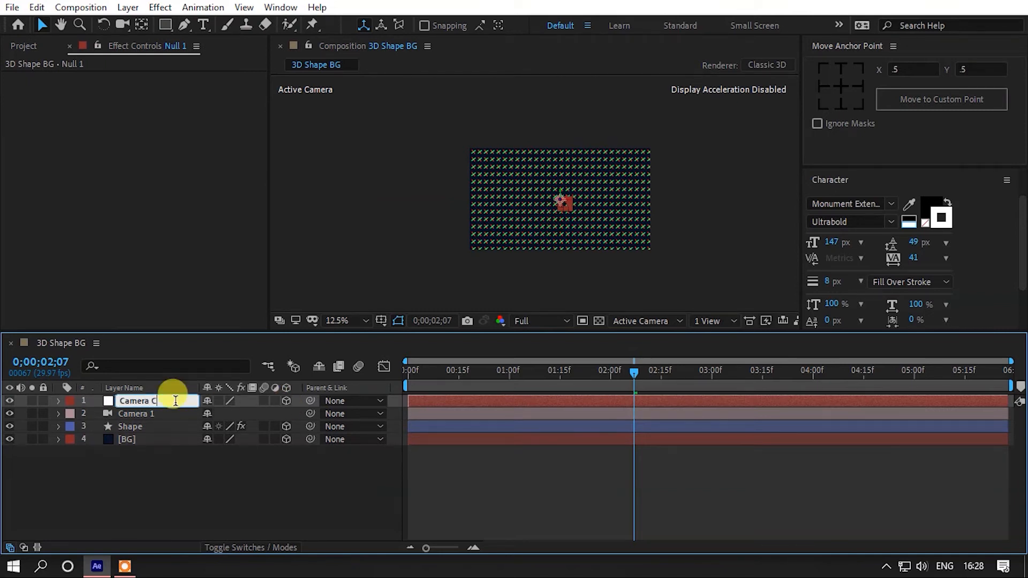
click(176, 402)
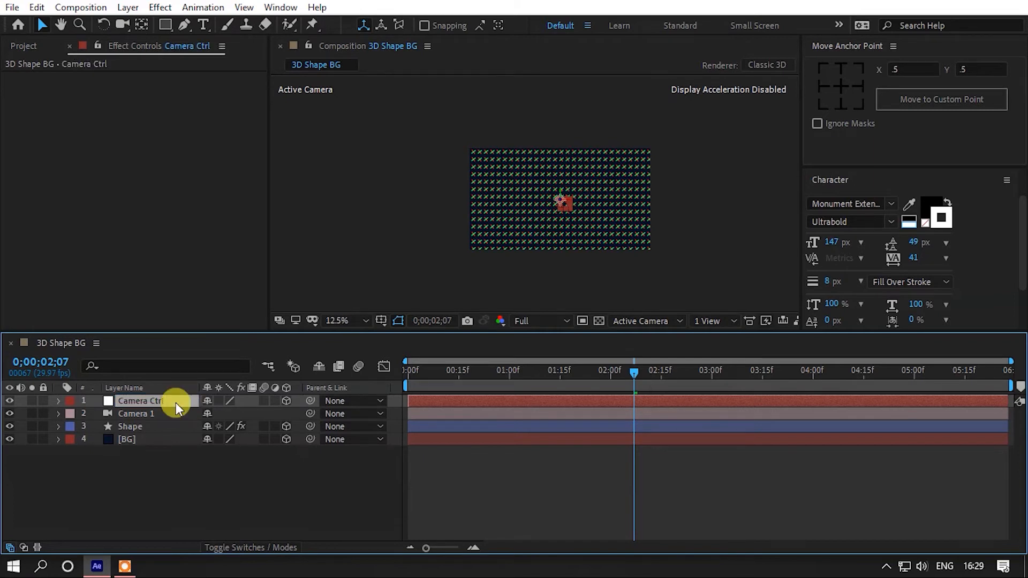
click(168, 412)
drag(310, 413, 128, 405)
- Reveal the rotation properties of the Camera Ctrl null and set its X Rotation to 48°
click(124, 401)
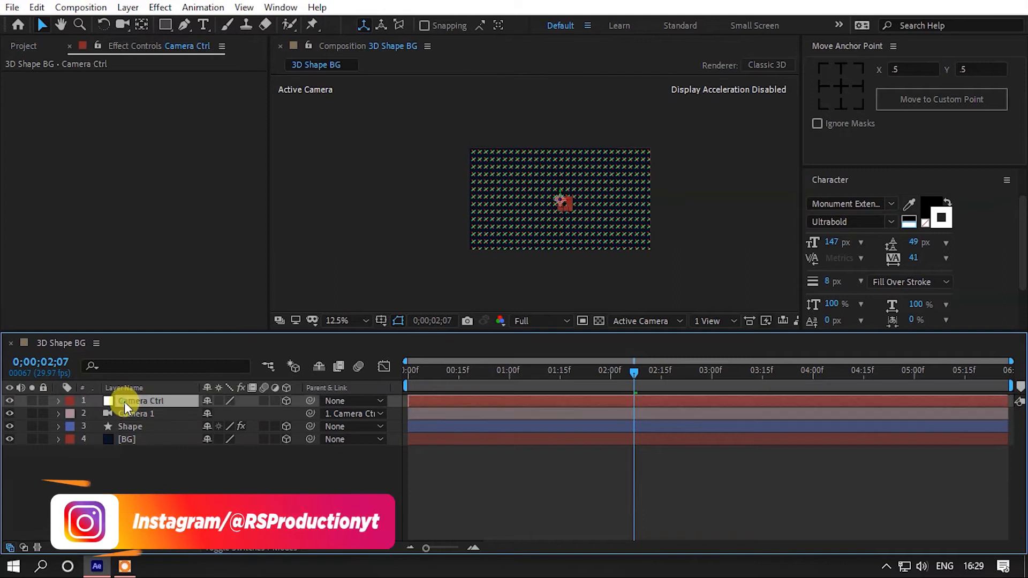
key(period)
key(r)
drag(225, 441, 233, 440)
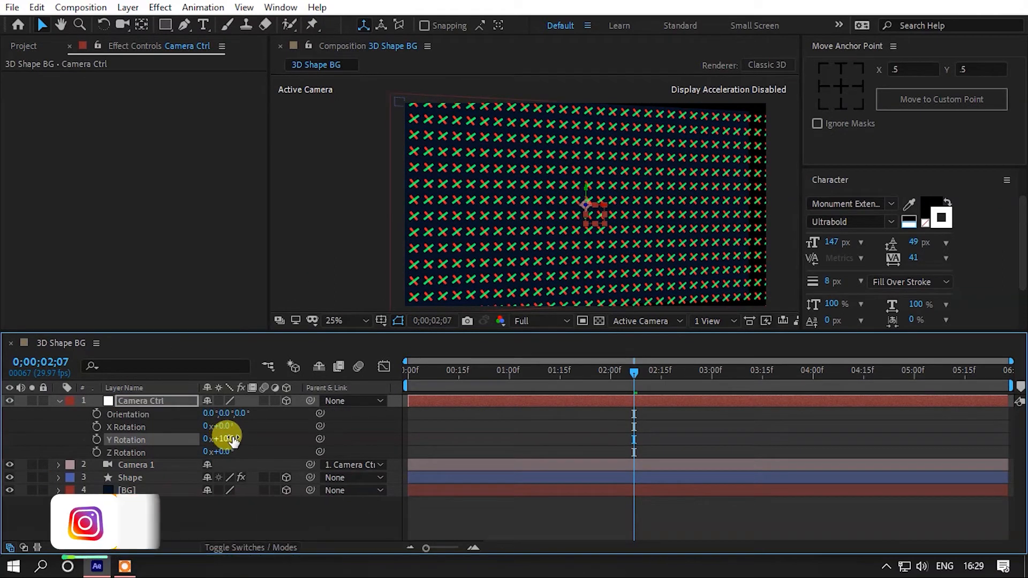
key(ctrl+z)
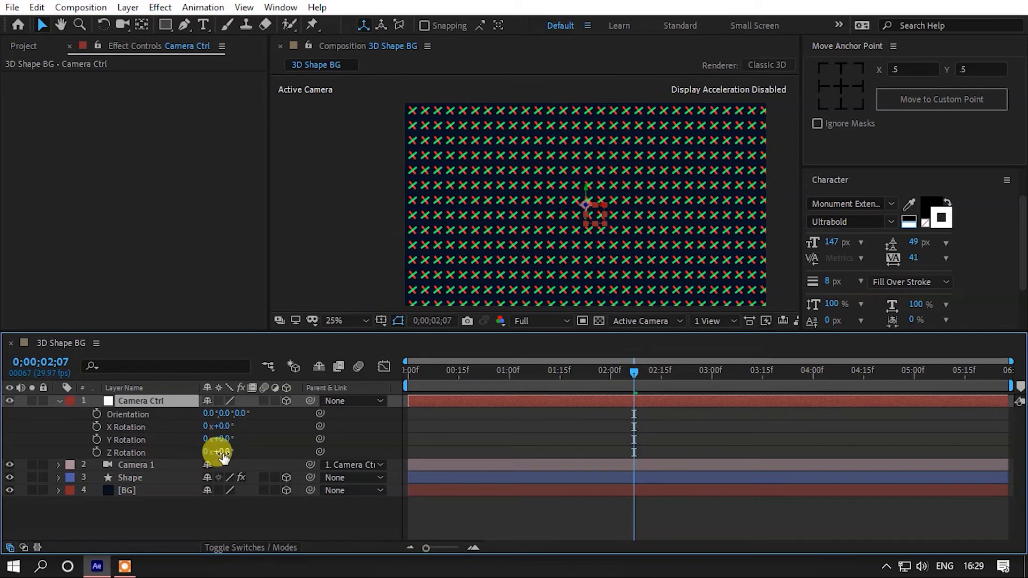
drag(222, 427, 247, 412)
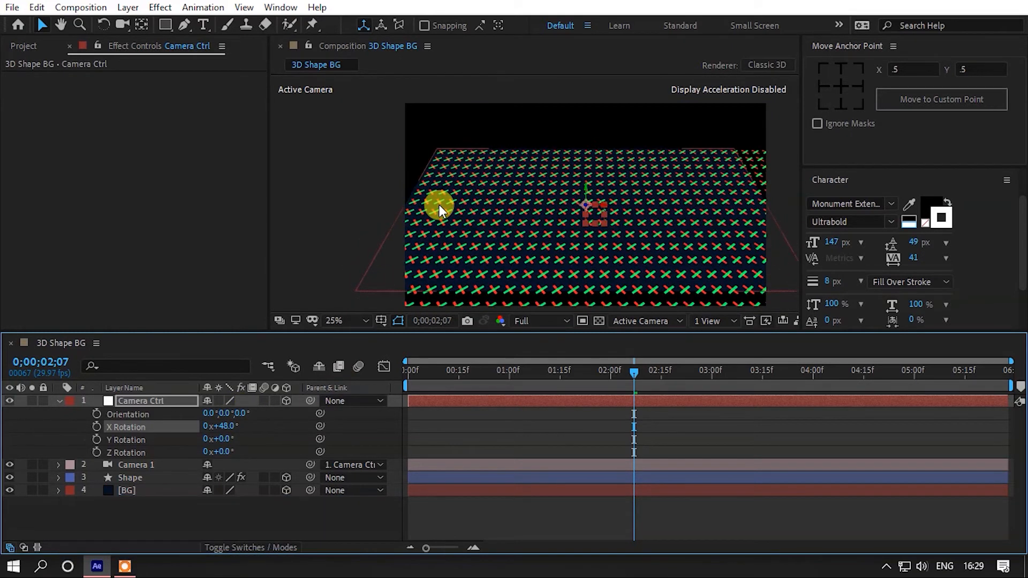
- Try scaling the BG layer to 150%, and undo the scale change
scroll(439, 204, down, 1)
click(178, 492)
key(s)
click(228, 503)
text(150)
key(Return)
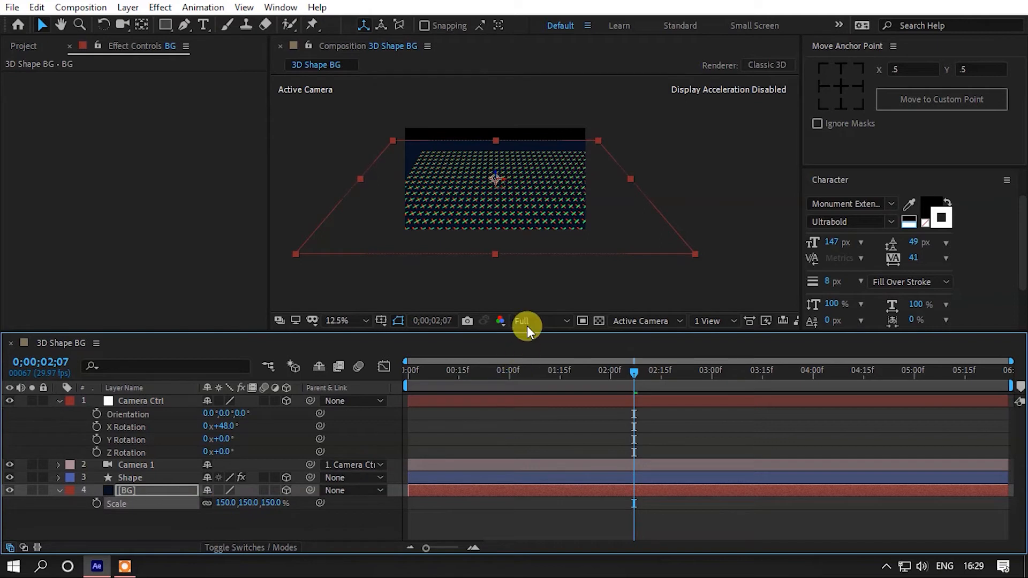
key(ctrl+z)
scroll(514, 201, up, 1)
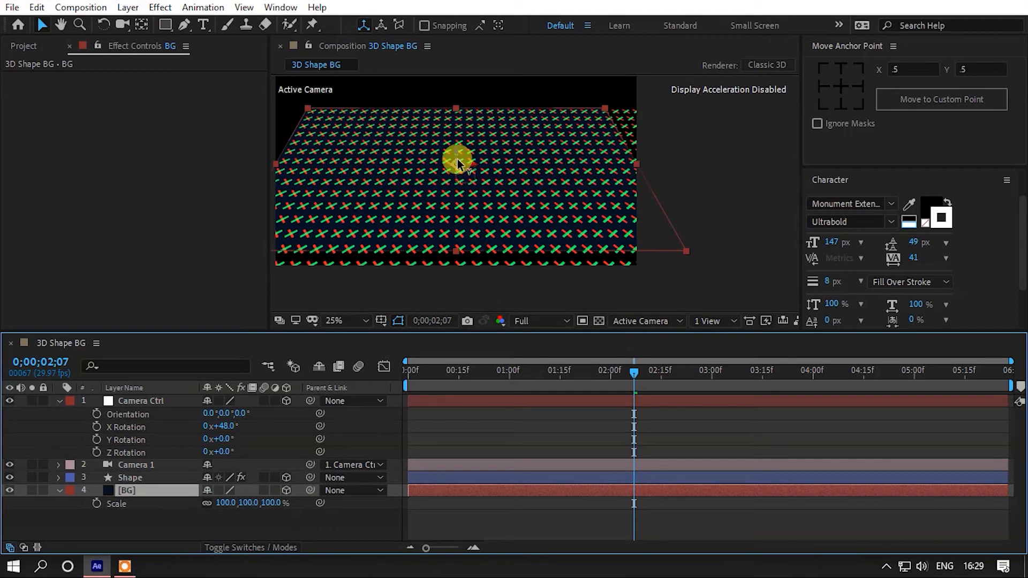
- Set the Y Rotation of the Camera Ctrl null to 45°
click(160, 440)
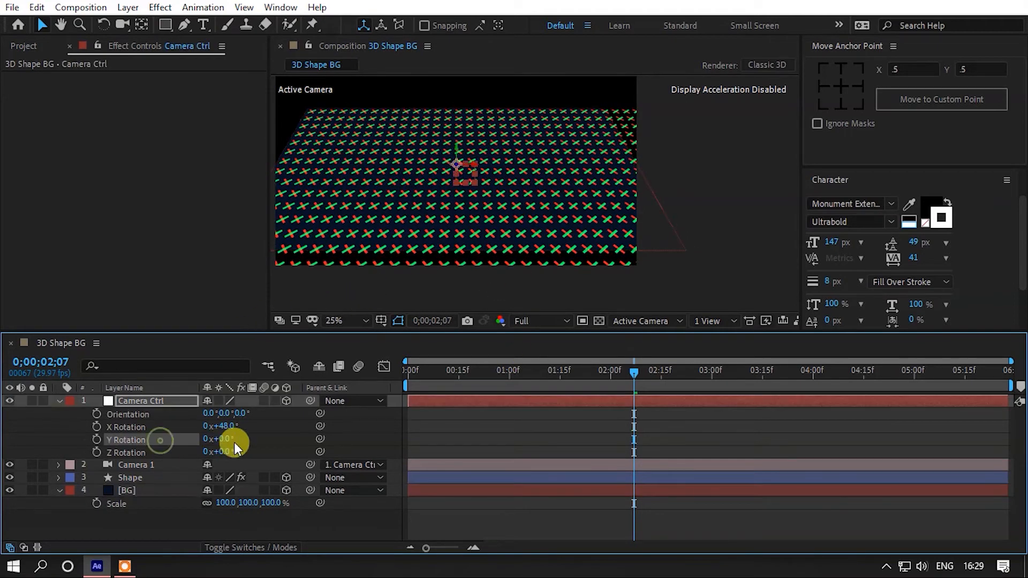
drag(233, 438, 241, 438)
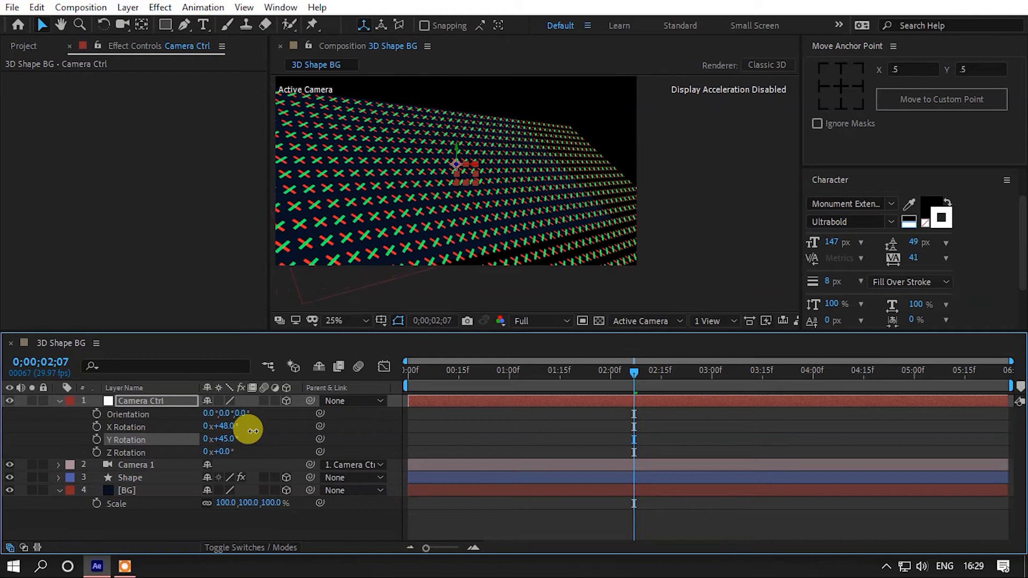
key(space)
drag(645, 234, 723, 247)
- Try turning the Camera Ctrl null freehand with the Rotation tool, and undo the orientation change
key(w)
drag(551, 173, 553, 173)
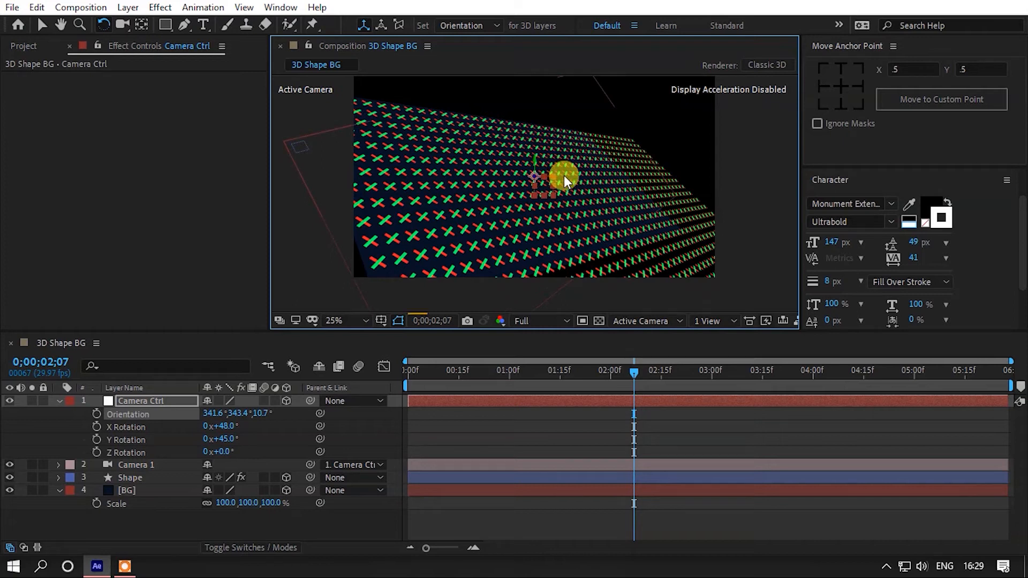
key(ctrl+z)
scroll(561, 181, up, 2)
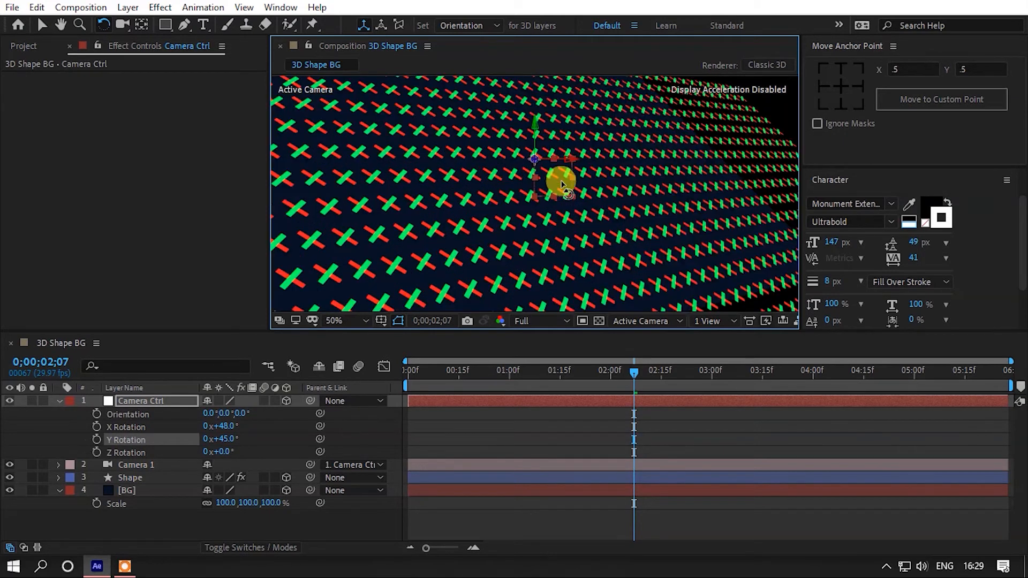
- Show the 3D Reference Axes in the composition view and set the Camera Ctrl null's X Rotation to 55°
click(380, 320)
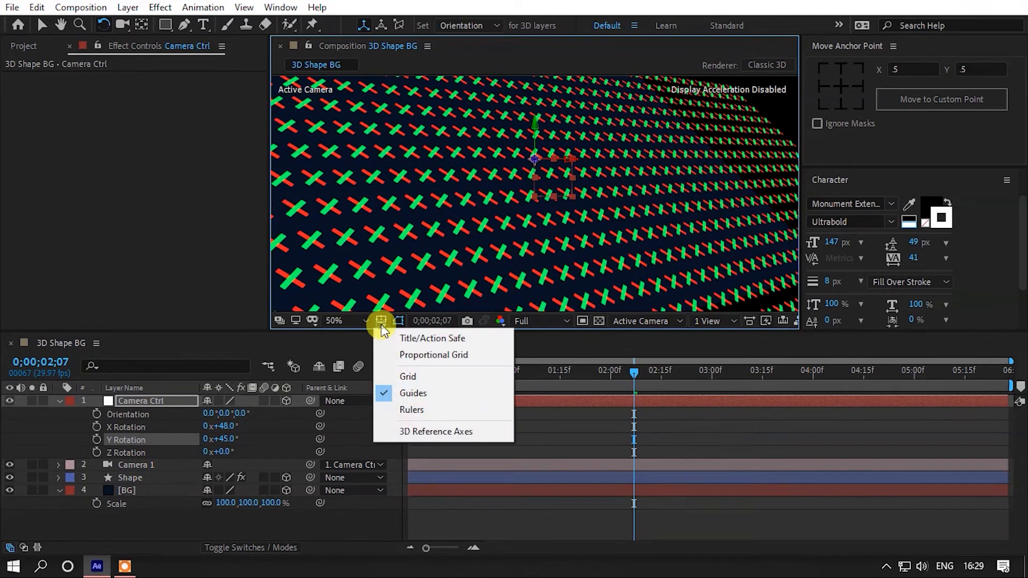
click(403, 432)
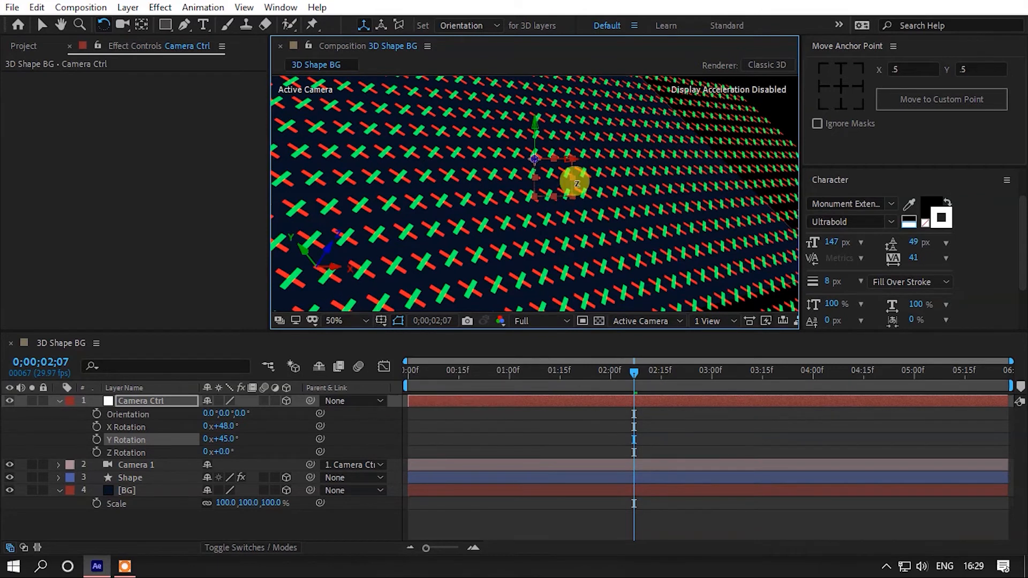
drag(229, 430, 239, 424)
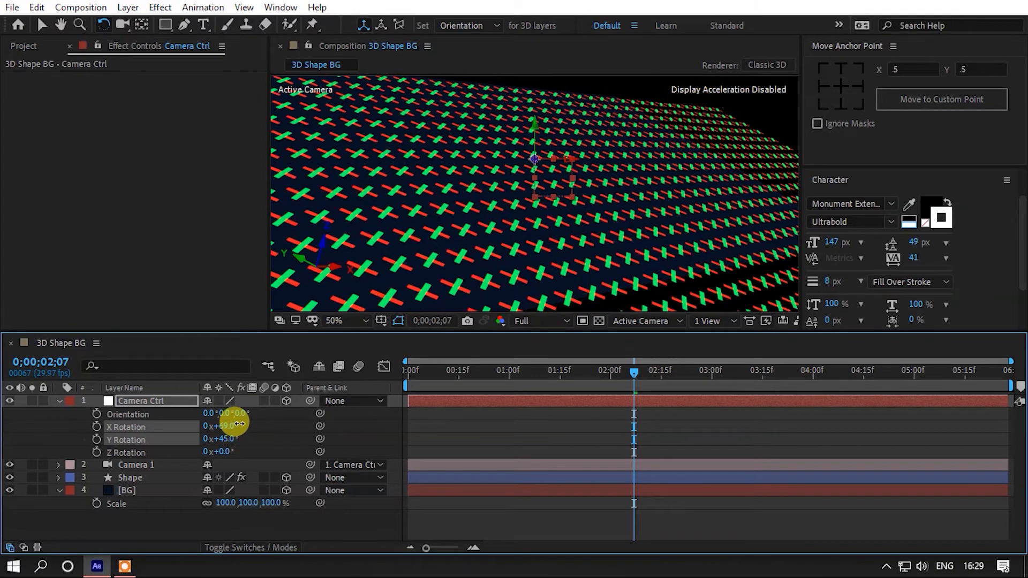
scroll(514, 222, down, 2)
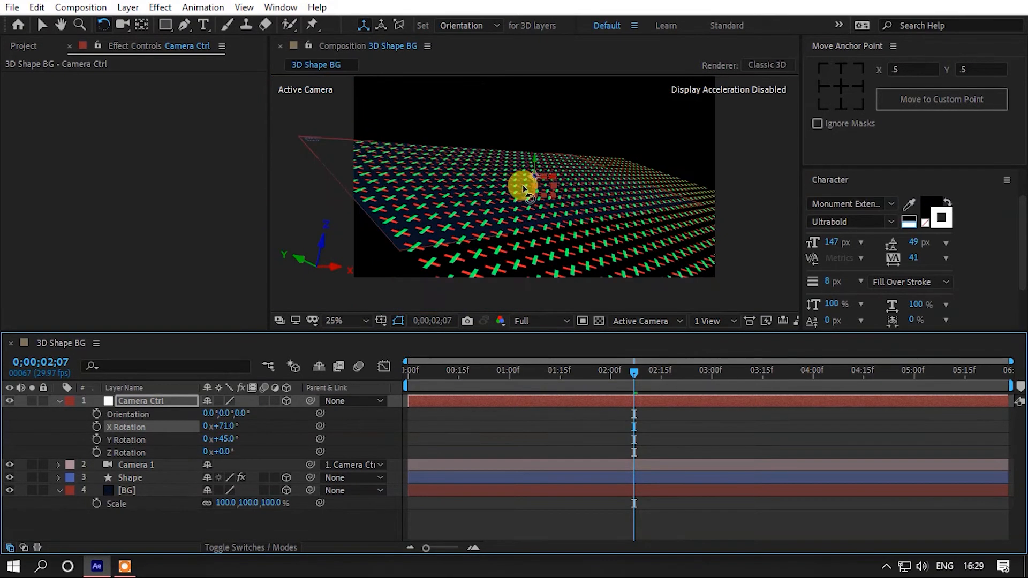
click(225, 426)
key(Return)
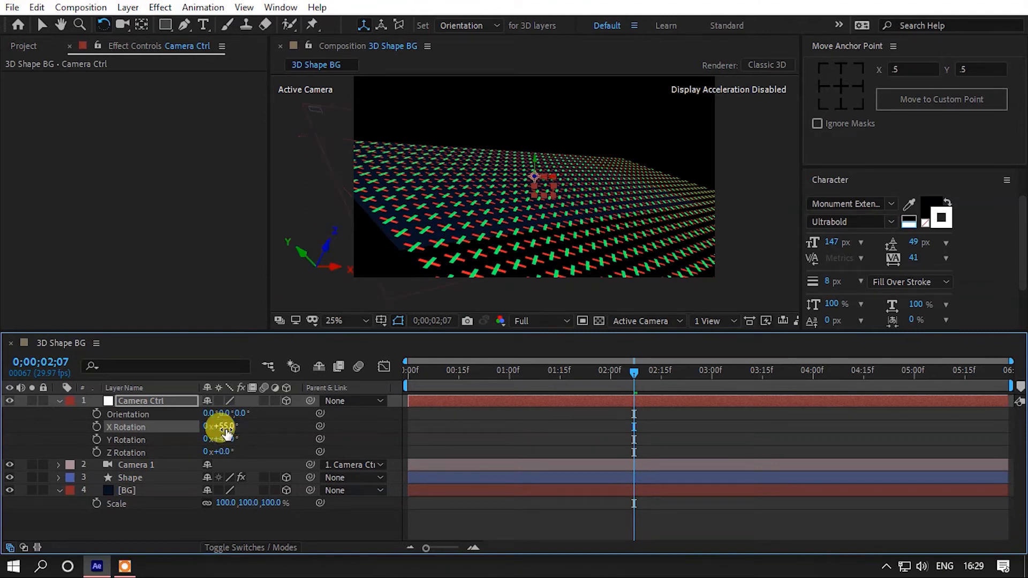
- Move the camera closer and reframe it with the Camera tools until the plus grid and dark blue background fill nearly the whole frame
key(c)
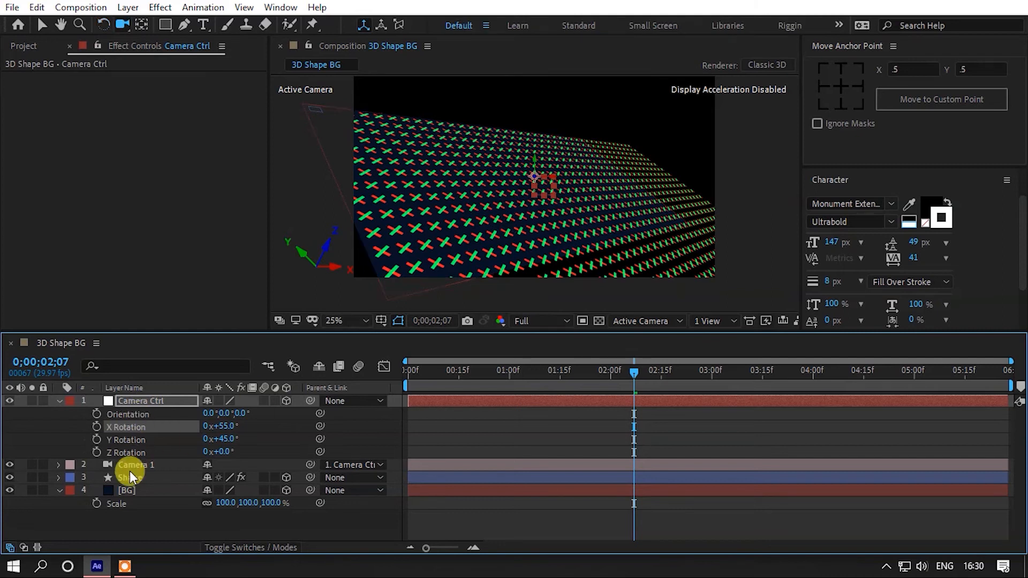
click(134, 464)
key(c)
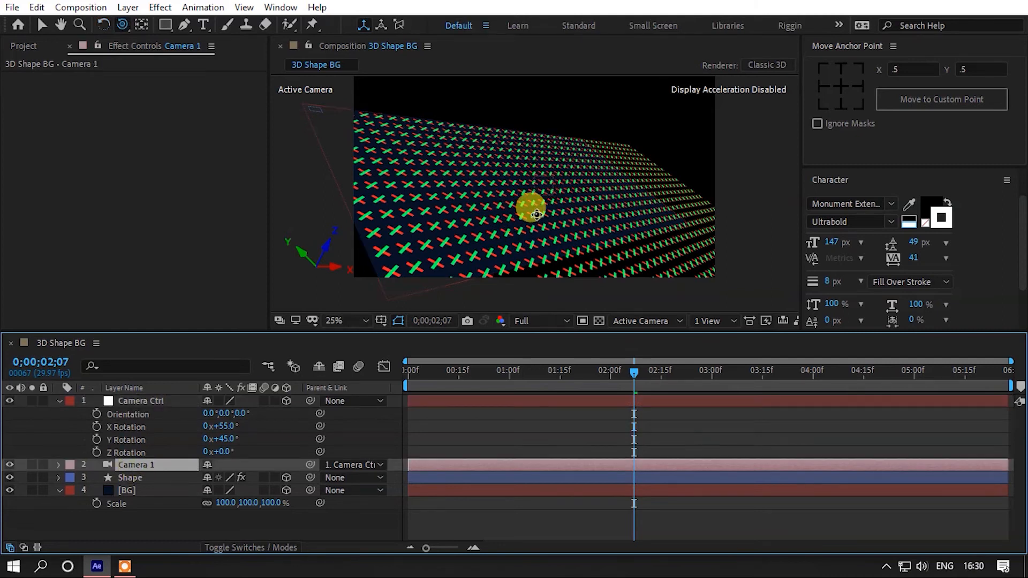
key(c)
right_click(536, 213)
click(529, 211)
right_click(527, 210)
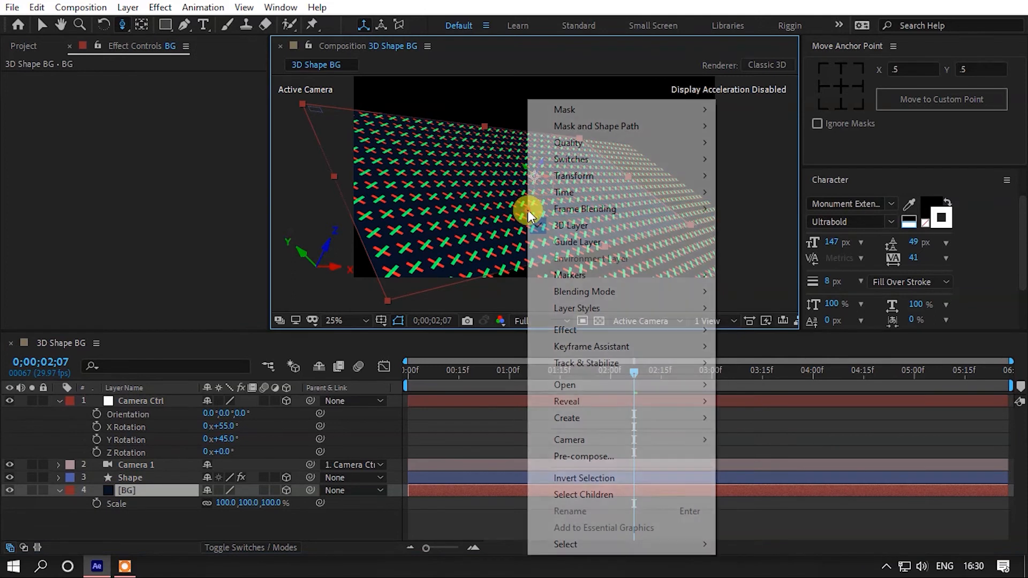
click(509, 184)
click(516, 175)
drag(516, 176, 517, 166)
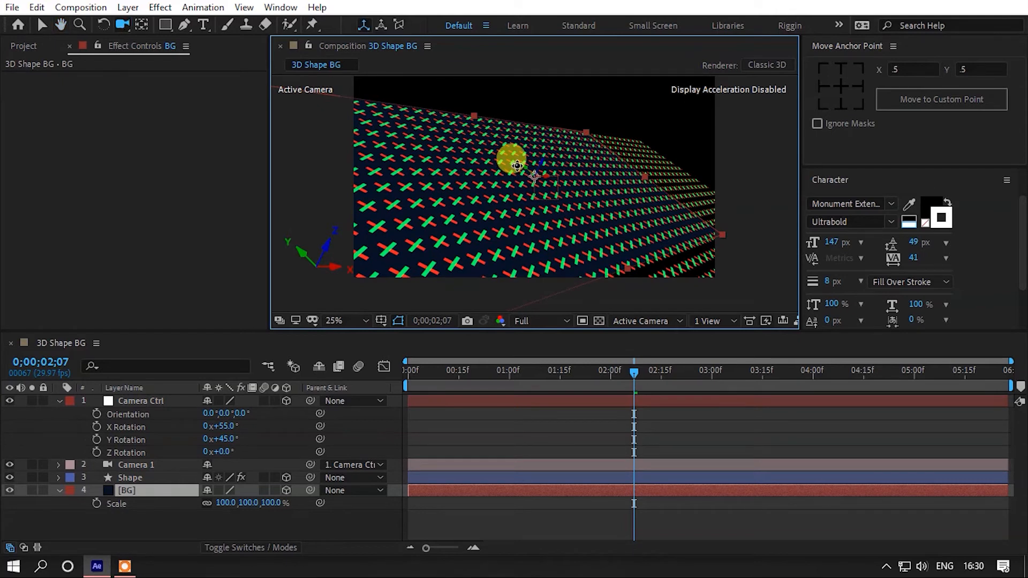
drag(517, 166, 557, 126)
key(comma)
drag(542, 142, 577, 210)
key(.)
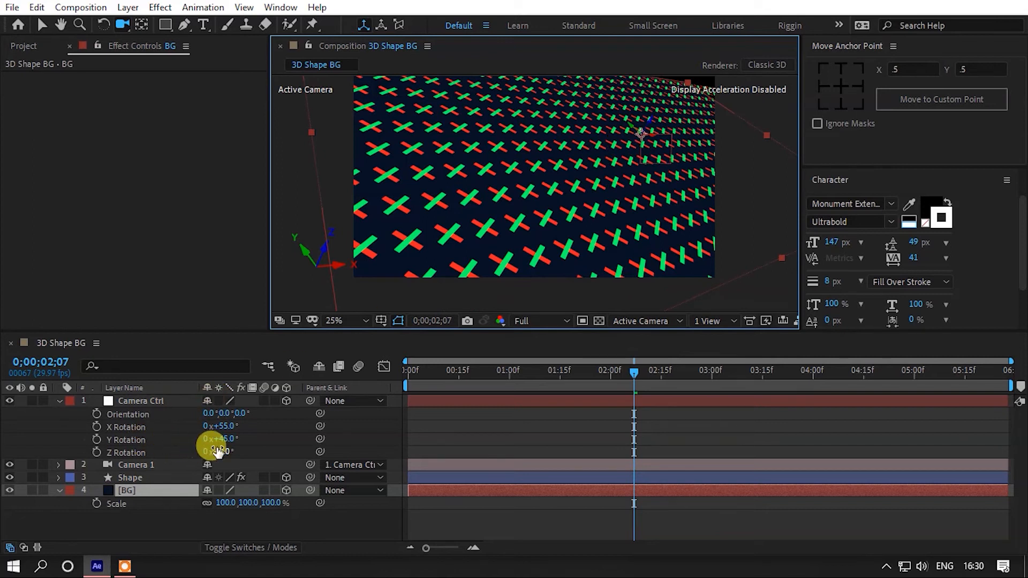
- Set the Y Rotation of the Camera Ctrl null to 32°
click(226, 439)
key(Down)
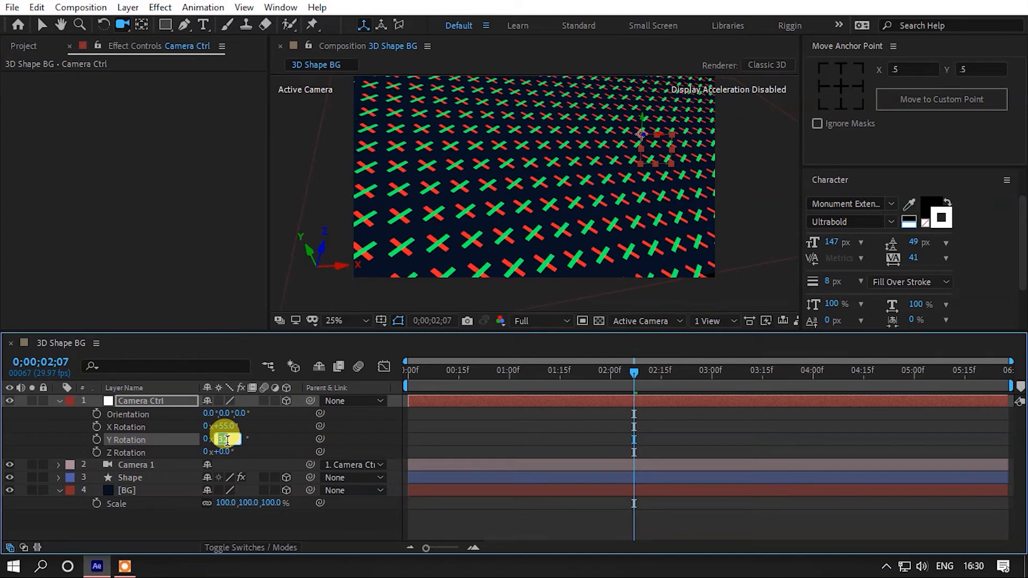
scroll(458, 206, down, 2)
scroll(521, 179, up, 2)
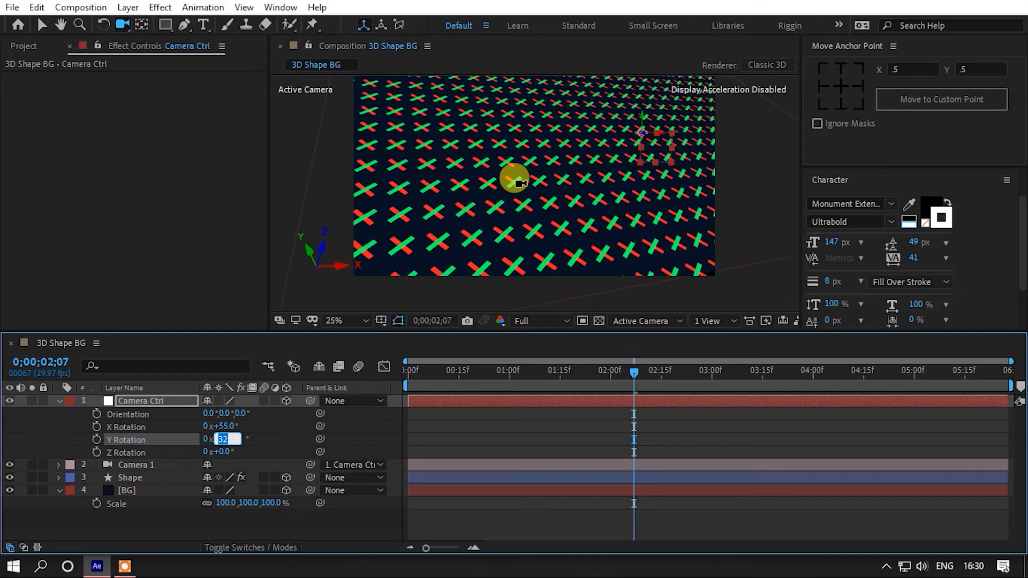
scroll(586, 165, down, 1)
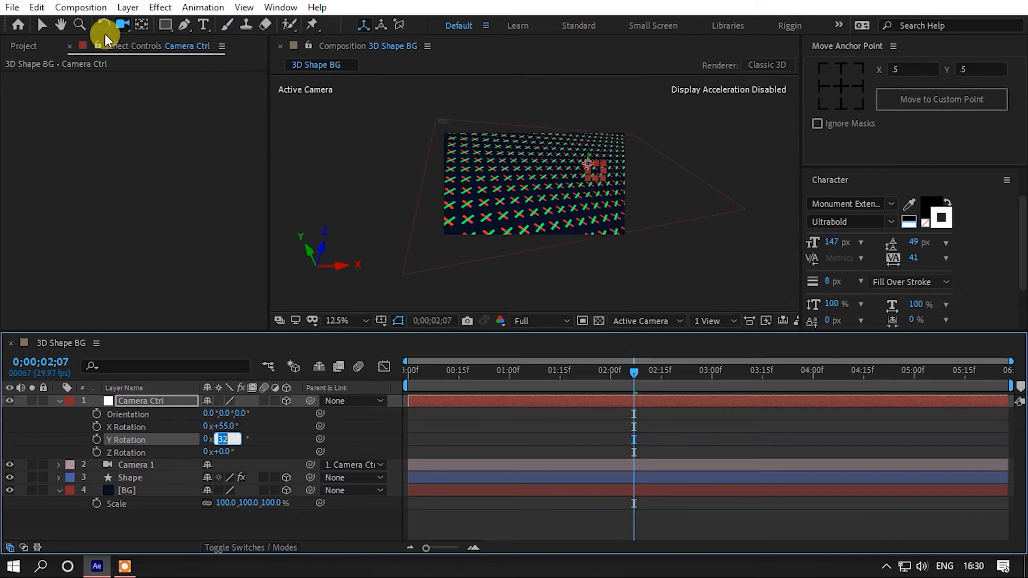
click(24, 45)
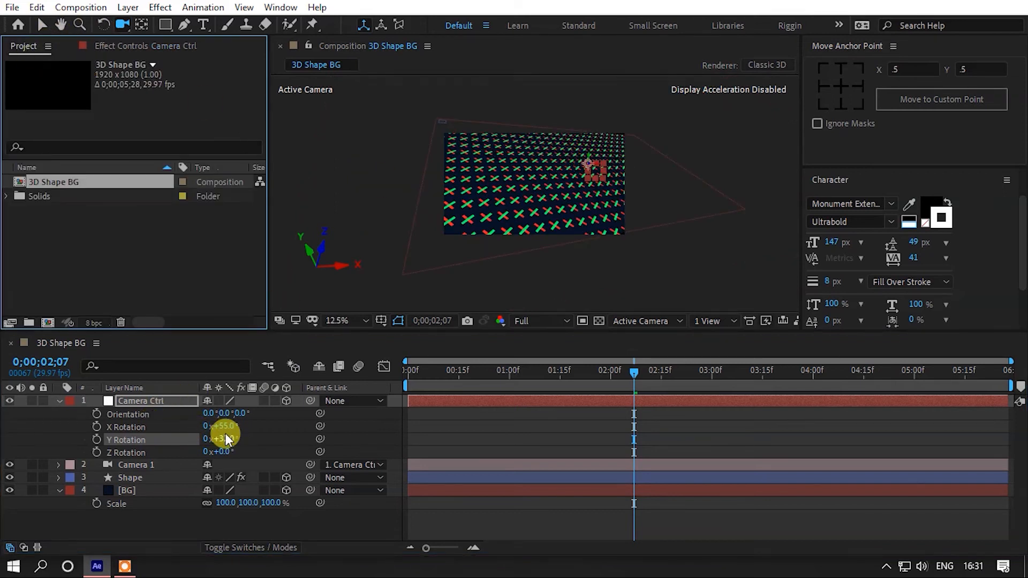
- Set the Z value of the Camera Ctrl null's Orientation to 12°
click(240, 413)
text(19)
key(Up)
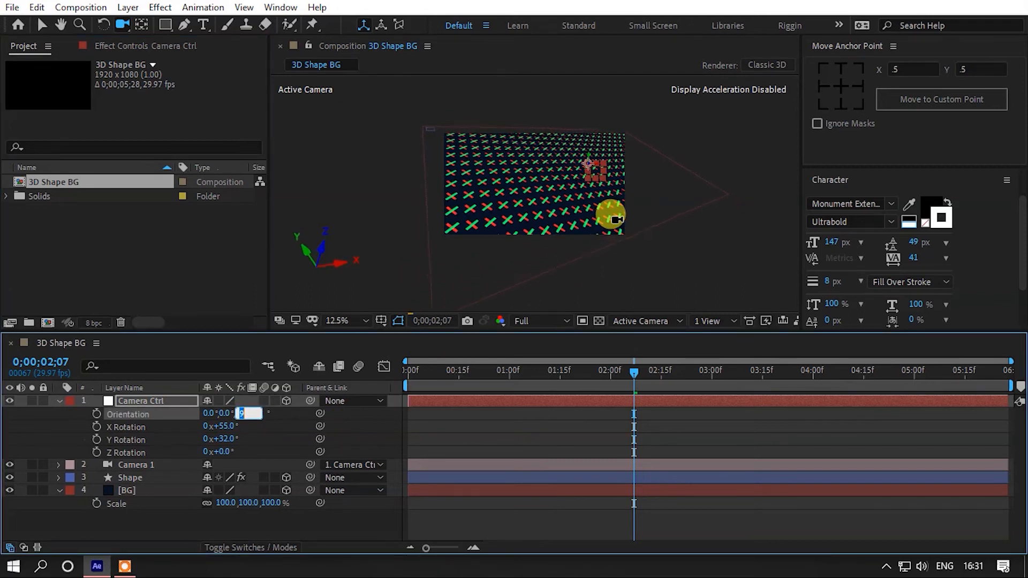
key(Up)
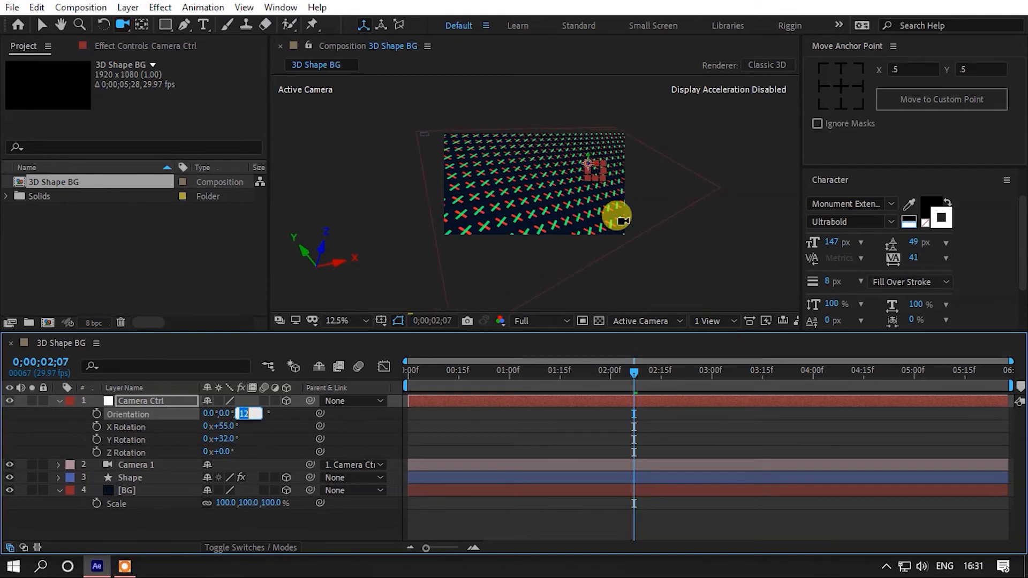
- Try an X Orientation of 2° on the Camera Ctrl null, and return it to 0°
scroll(543, 172, up, 1)
click(209, 414)
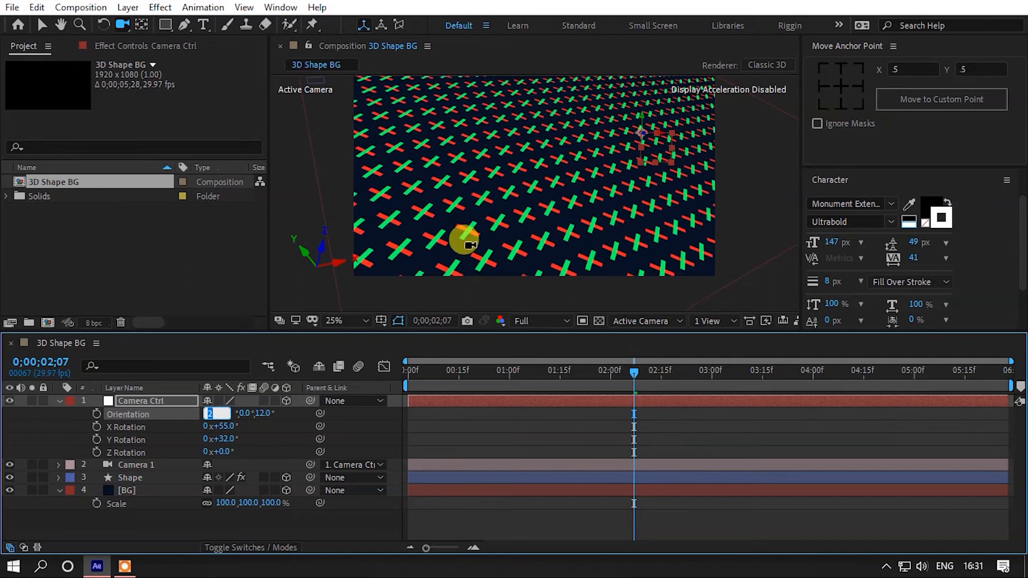
scroll(470, 245, down, 1)
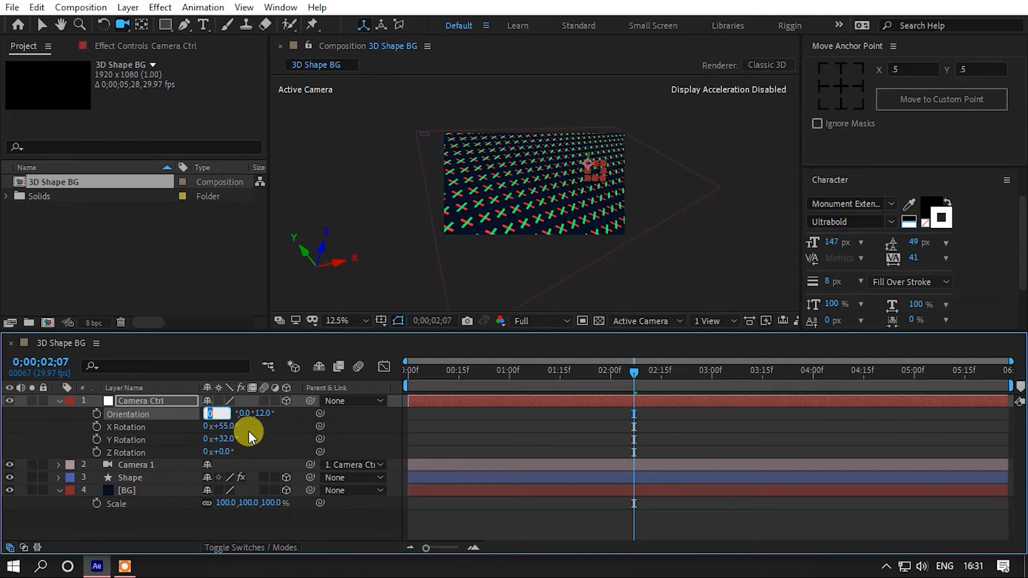
- Collapse the Camera Ctrl null's properties and switch the composition viewer to the 2 Views - Horizontal layout
click(560, 186)
drag(560, 186, 562, 182)
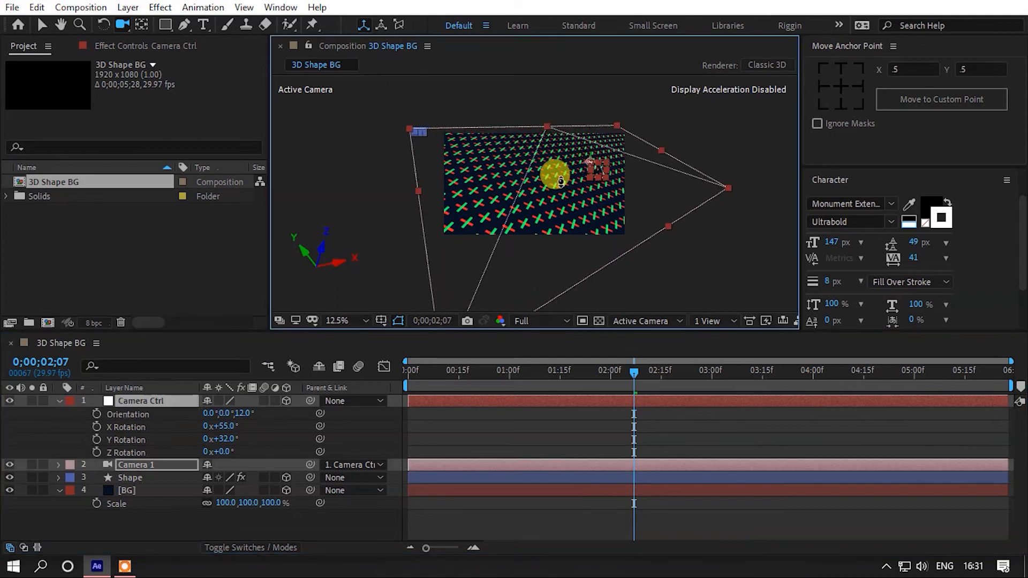
click(59, 400)
click(702, 322)
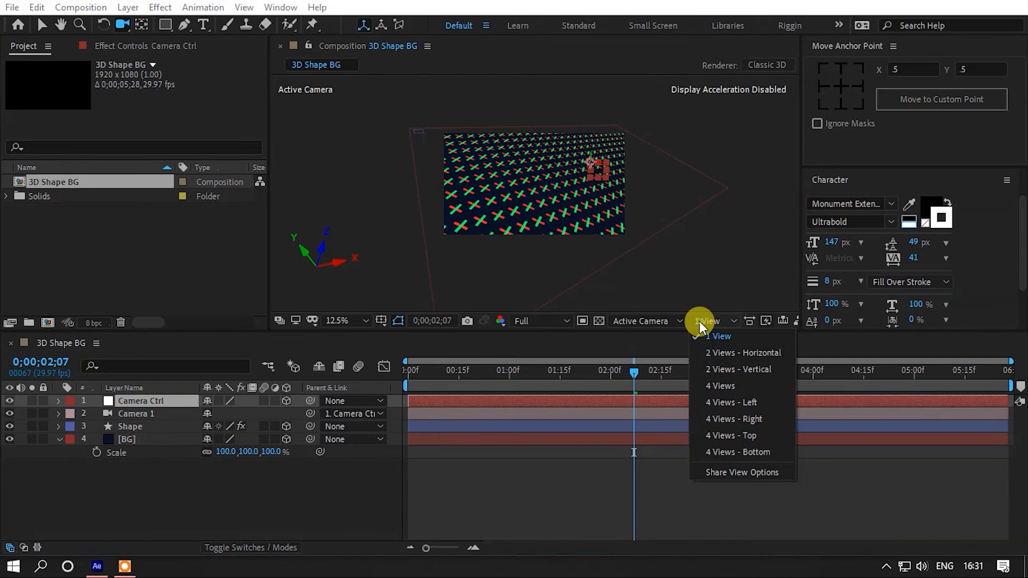
click(705, 352)
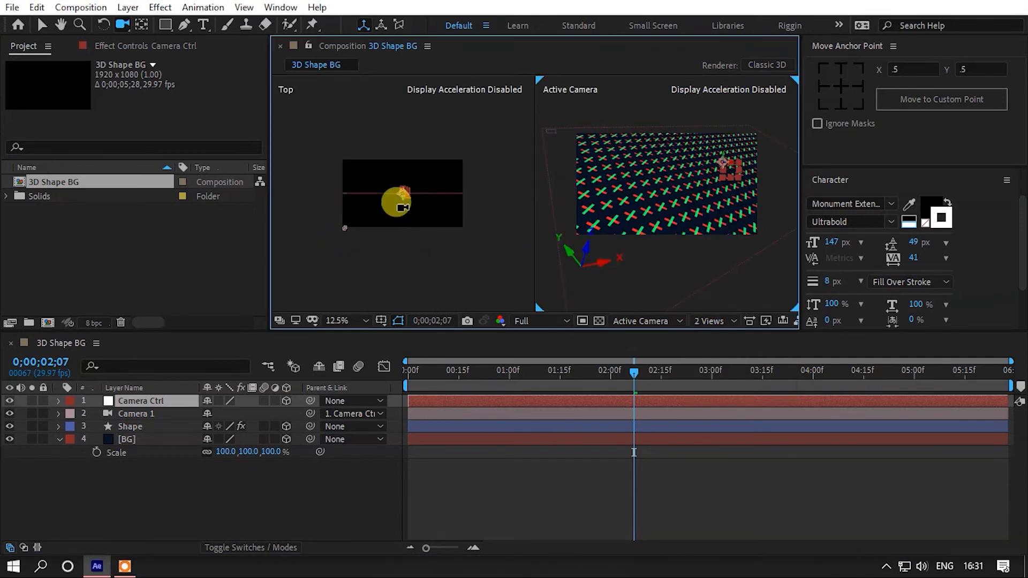
- Enable Depth of Field in the Camera Settings of Camera 1
click(125, 416)
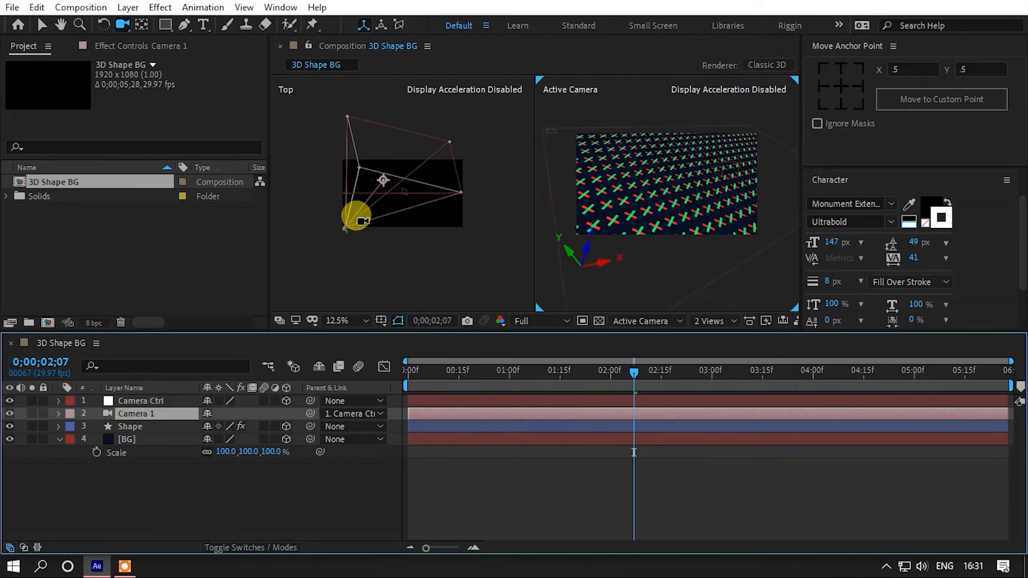
key(v)
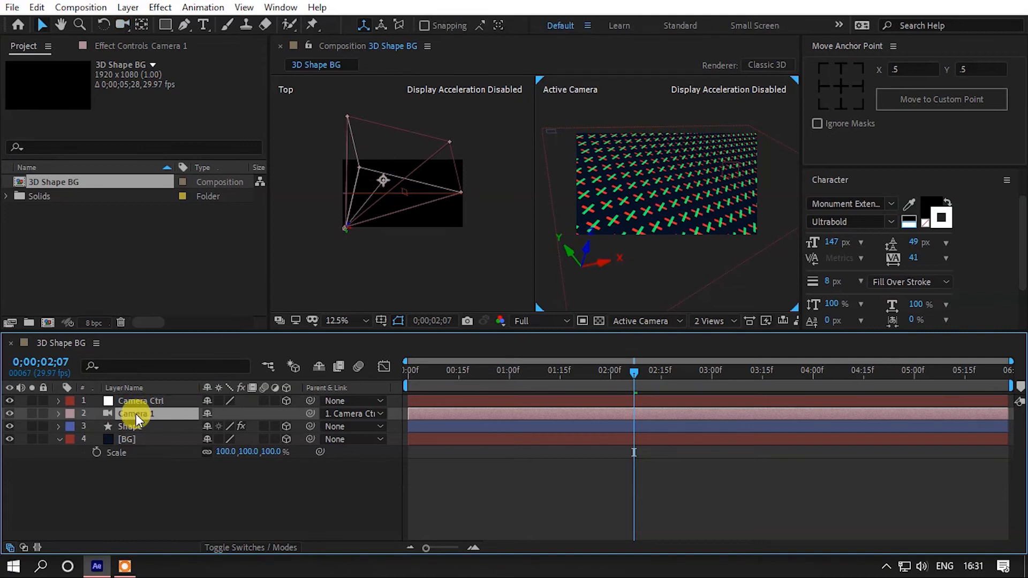
click(127, 7)
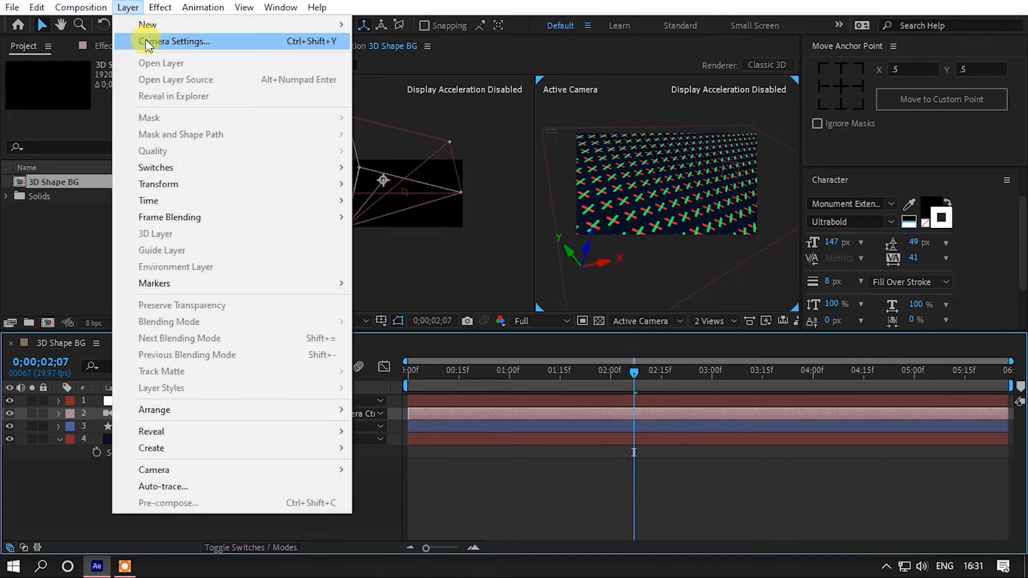
click(148, 43)
click(527, 319)
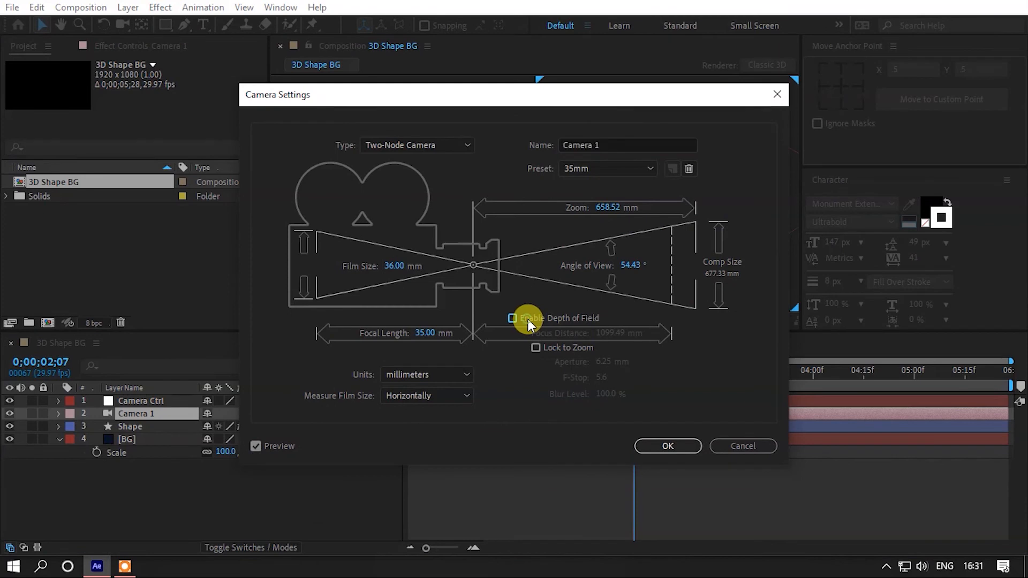
click(664, 442)
- Magnify the composition to 25%, check the frame in a single view, and return to 2 Views - Horizontal
key(.)
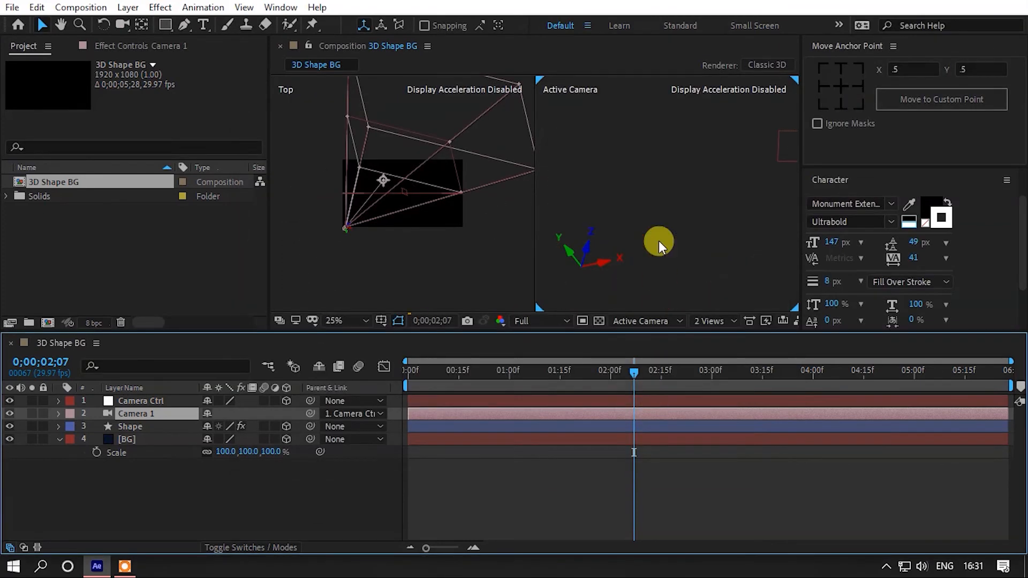
click(708, 321)
click(718, 336)
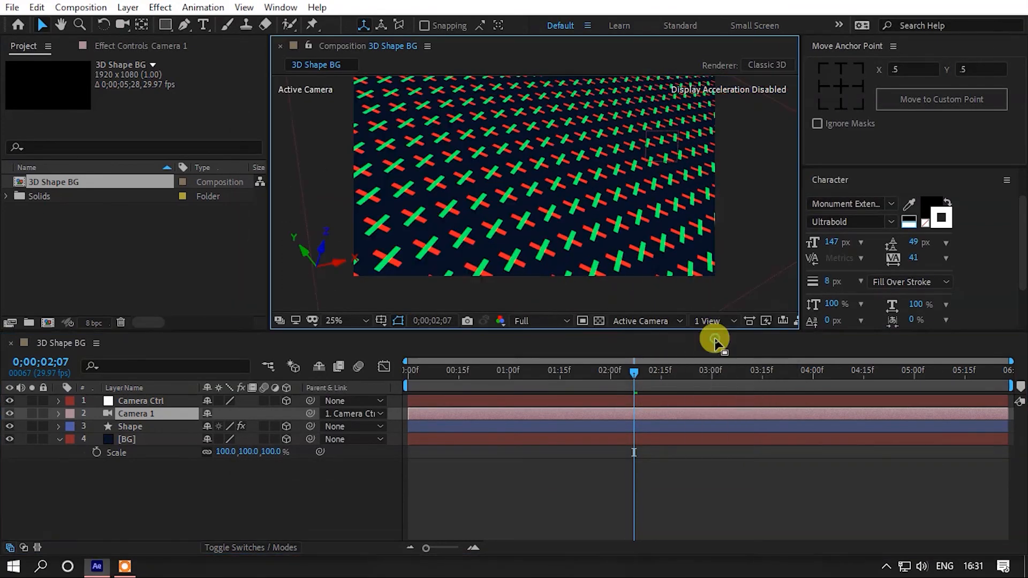
click(728, 317)
click(727, 352)
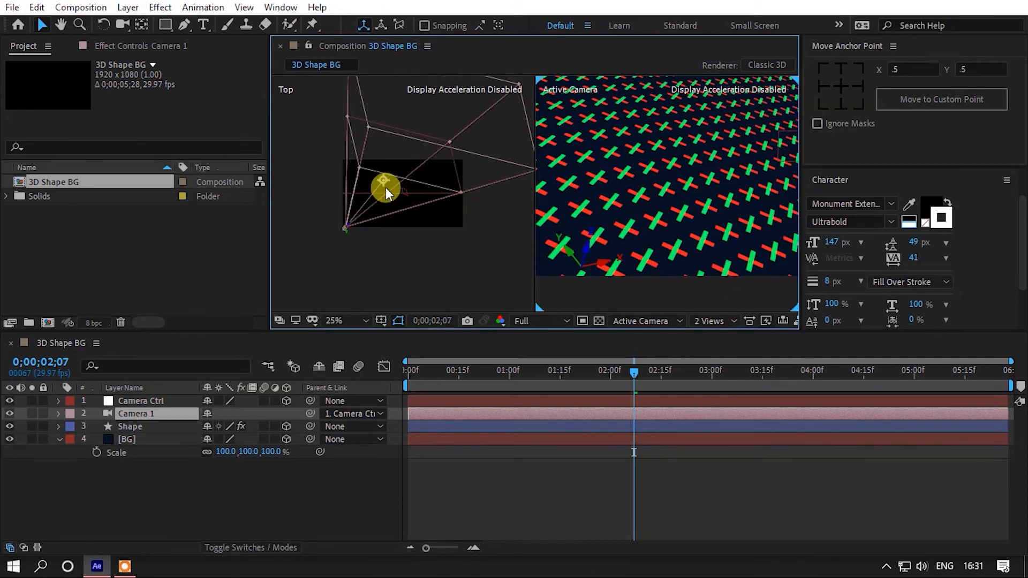
- In Camera 1's Camera Options, set Focus Distance to 815.7 pixels and Aperture to 107.7 pixels
click(60, 416)
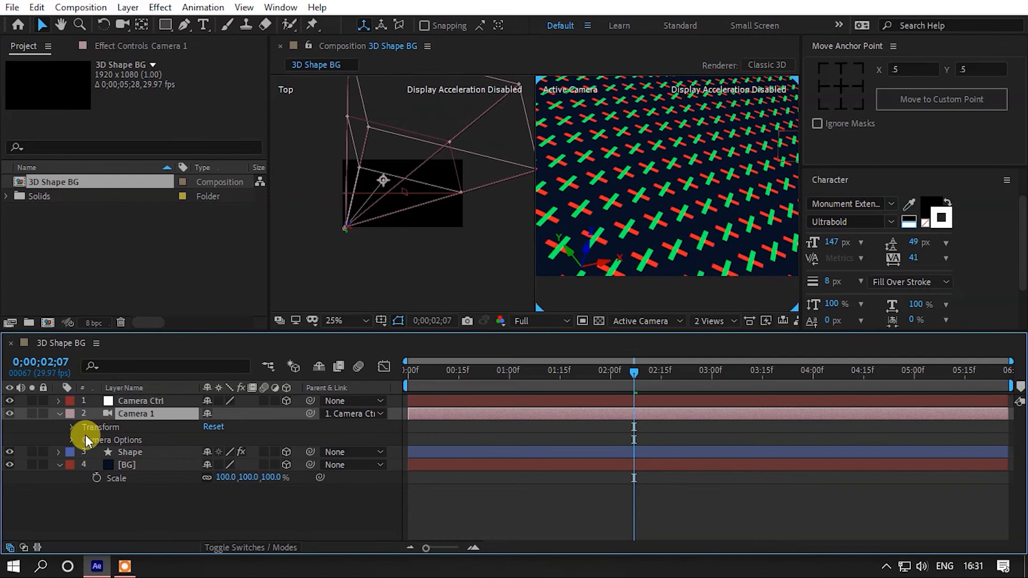
click(67, 440)
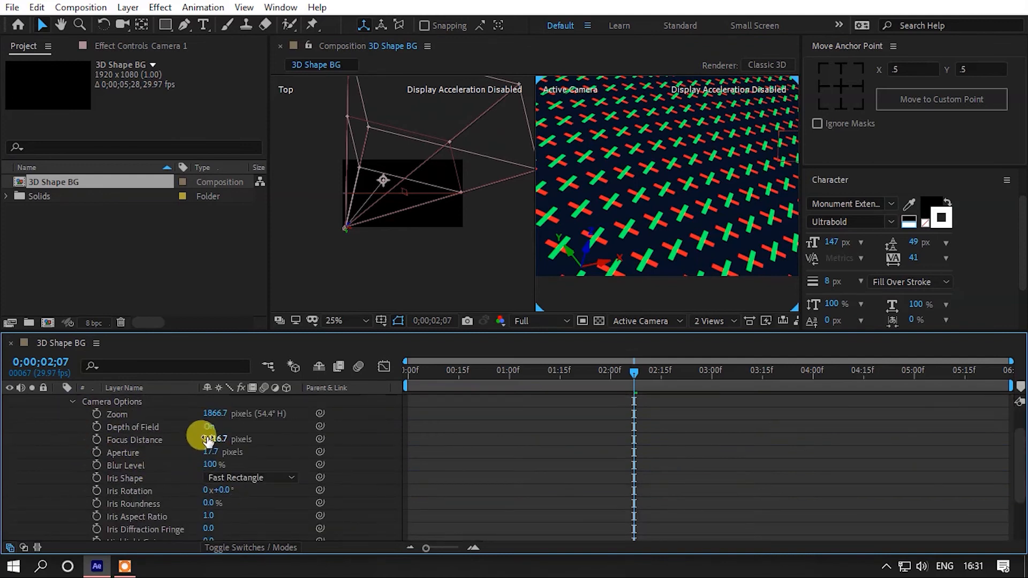
drag(215, 438, 11, 459)
drag(619, 169, 628, 192)
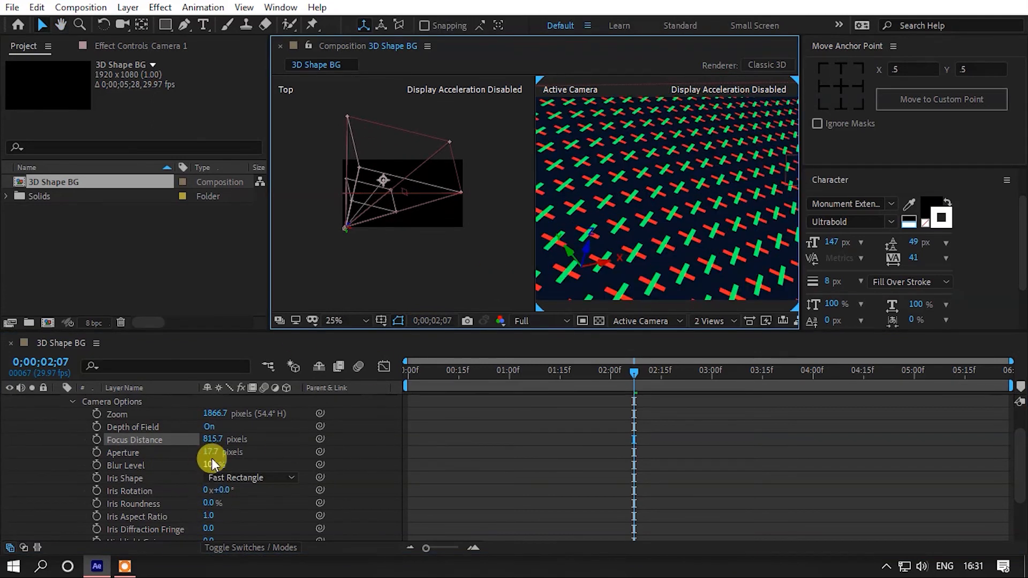
drag(211, 453, 222, 452)
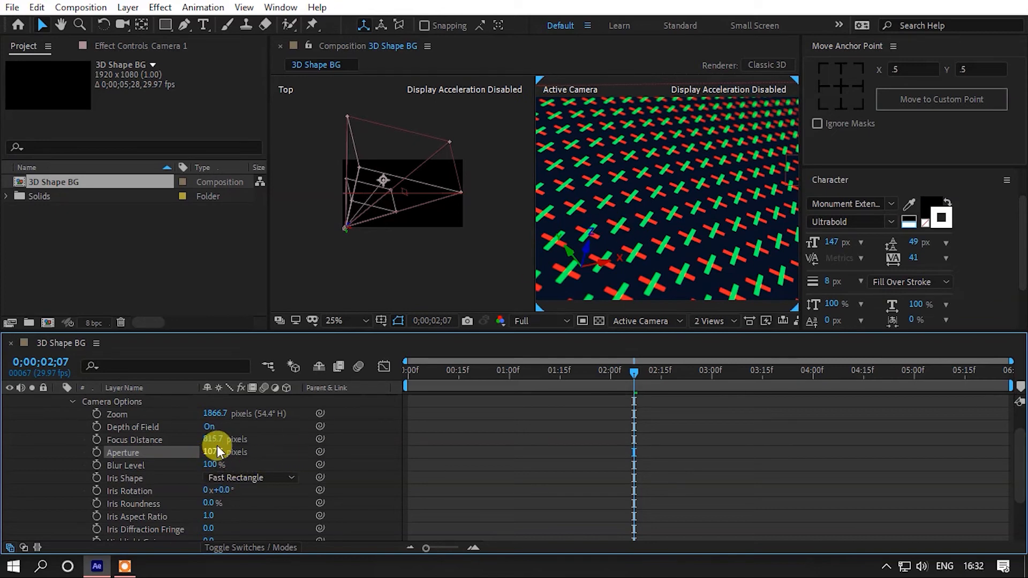
- Strengthen Camera 1's depth blur by adjusting Focus Distance to 990.7 pixels and Aperture to 200.7 pixels
drag(210, 439, 141, 439)
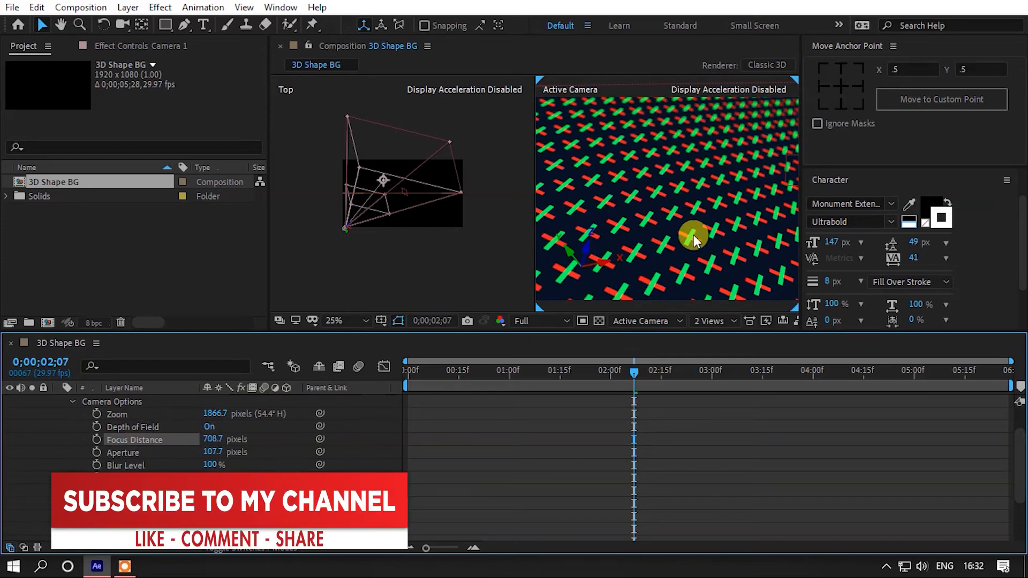
drag(210, 440, 653, 207)
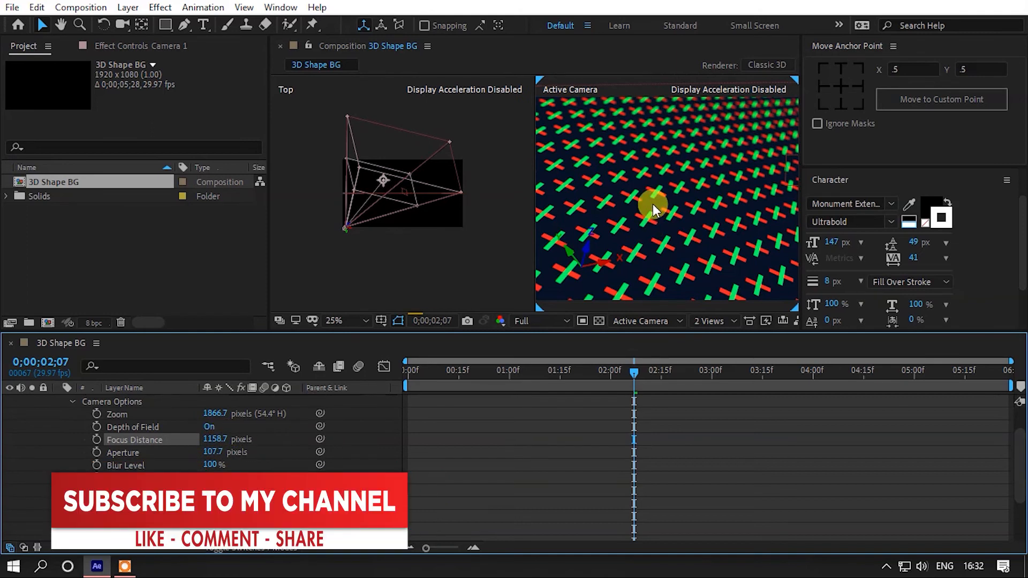
drag(216, 440, 188, 461)
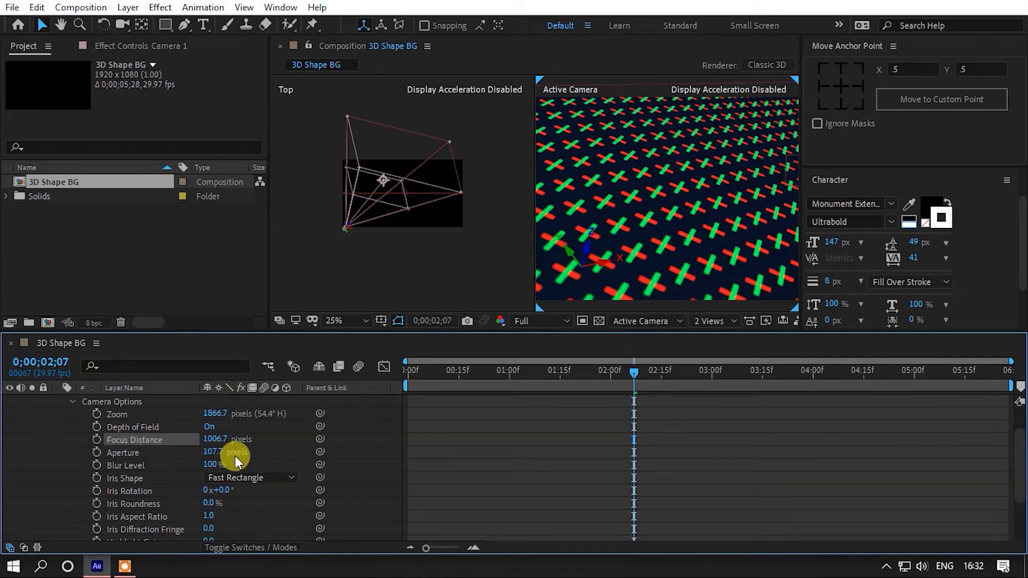
drag(216, 456, 249, 448)
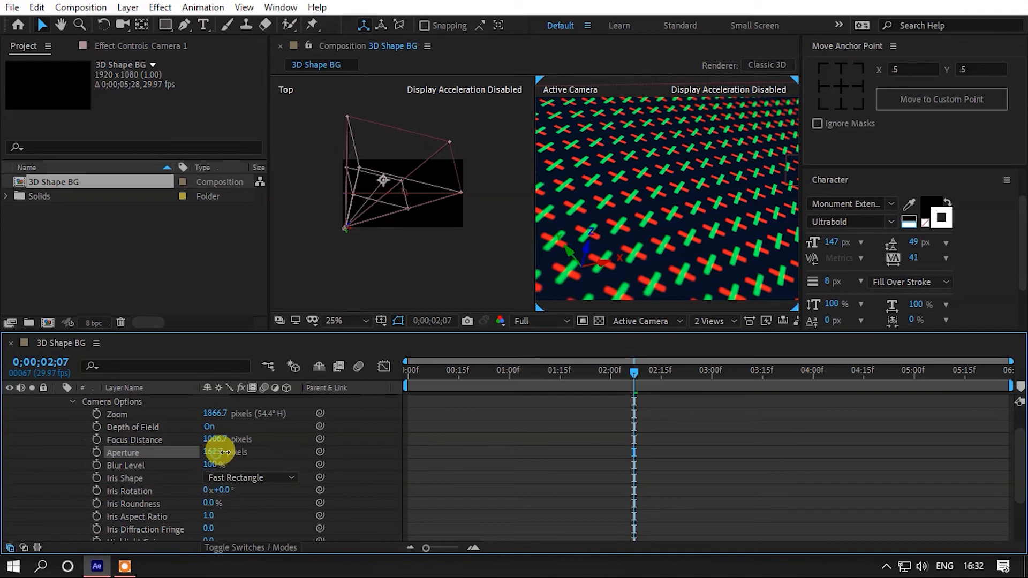
drag(214, 454, 246, 452)
drag(218, 443, 197, 433)
drag(608, 215, 644, 217)
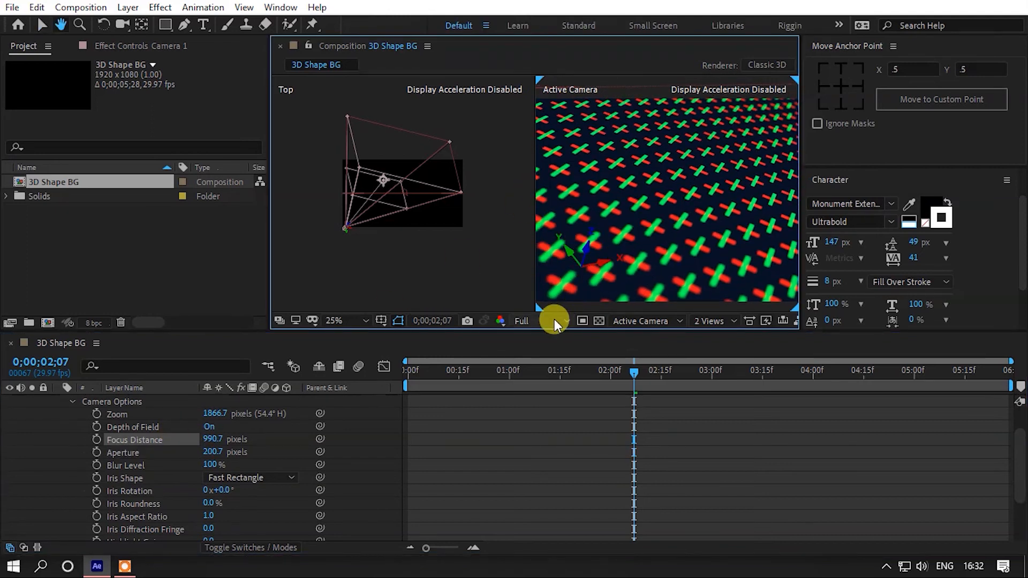
- Return the composition viewer to one Active Camera view and fit the frame to the viewer
click(554, 321)
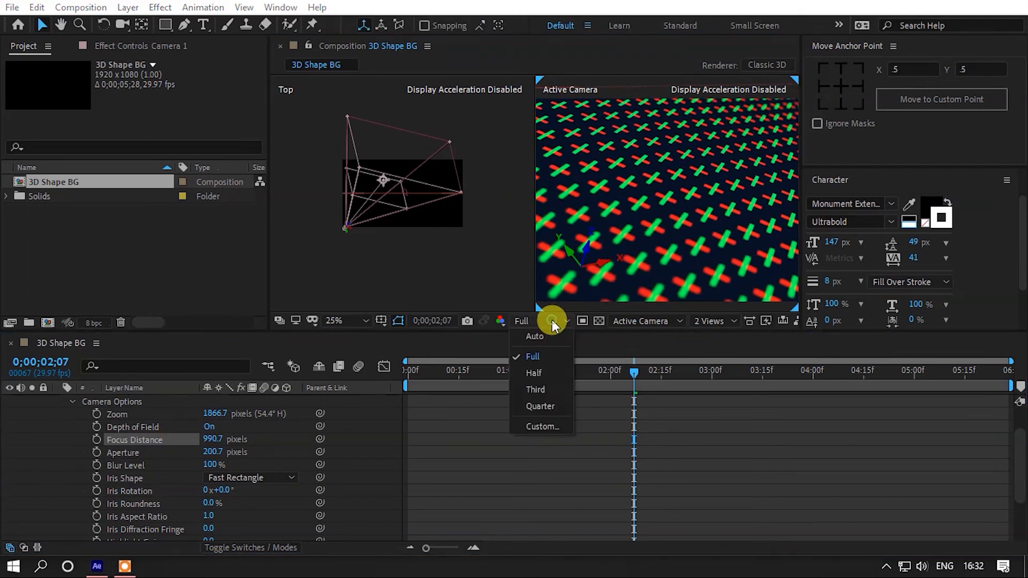
click(656, 321)
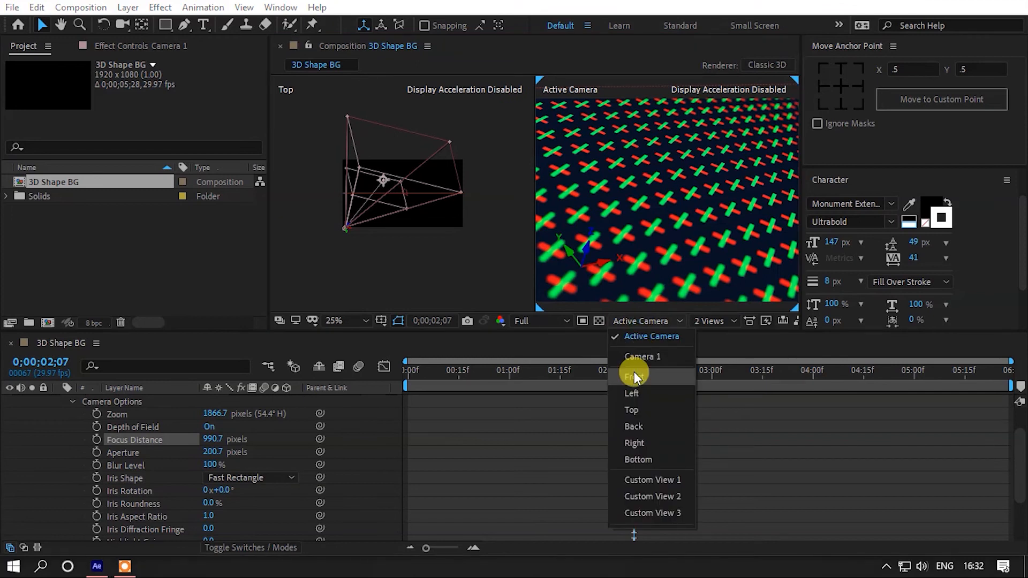
click(640, 337)
click(709, 320)
click(716, 337)
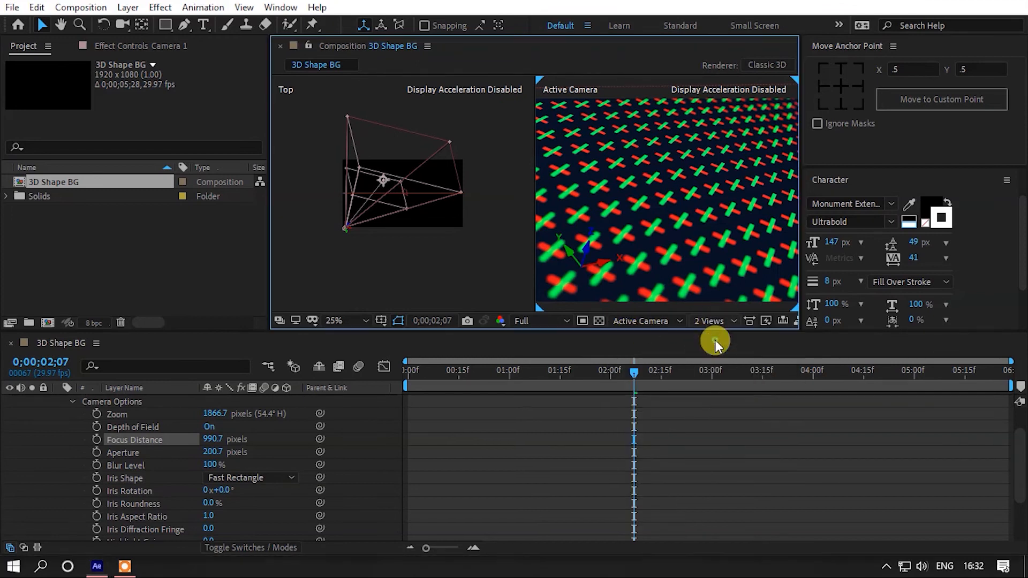
key(shift+slash)
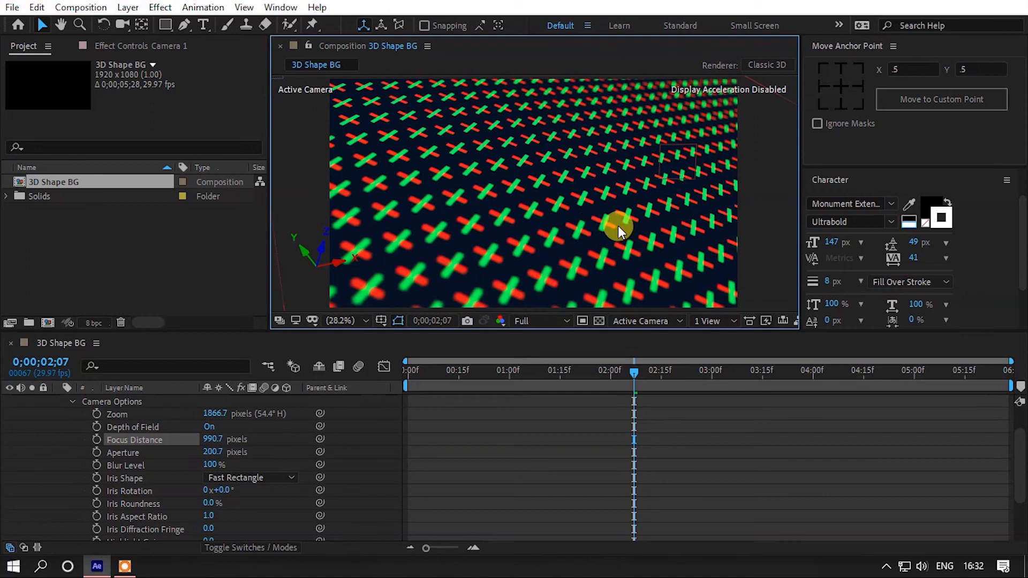
- Set the preview resolution to Quarter and play the animation from the first frame
click(406, 412)
key(Home)
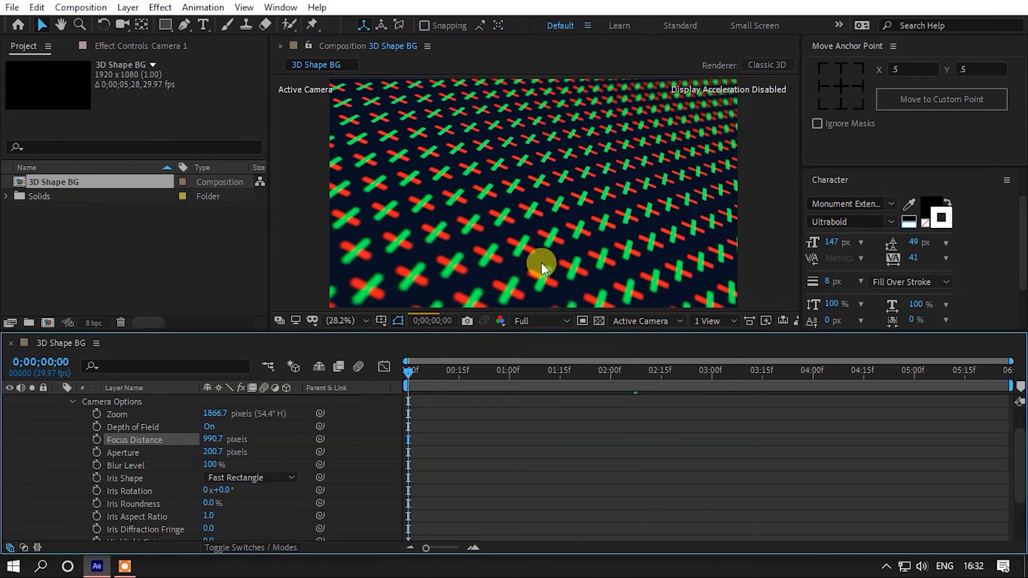
click(545, 323)
click(538, 406)
key(space)
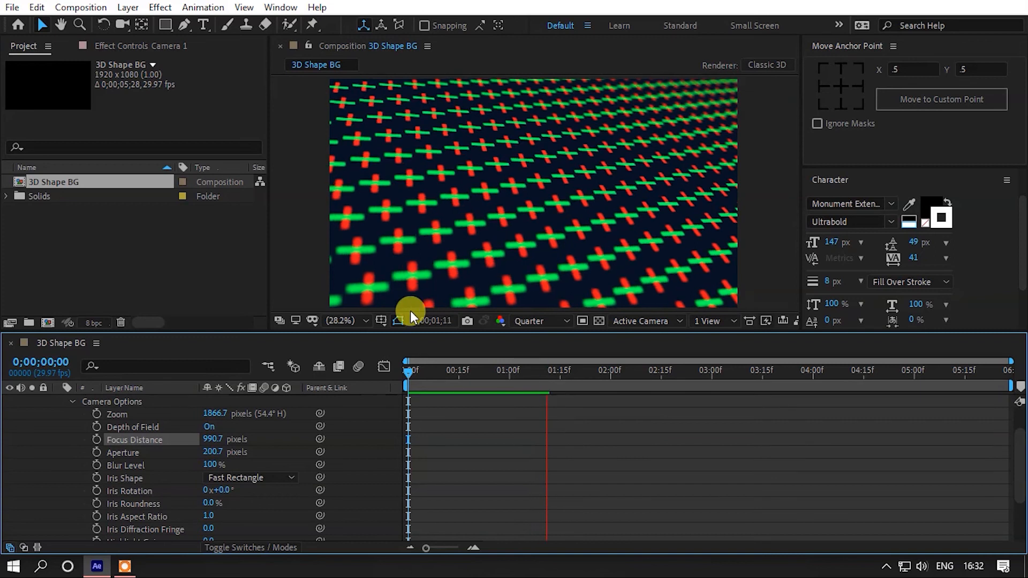
key(space)
- Collapse the open properties of the Camera 1 and BG layers in the timeline
scroll(124, 407, up, 3)
scroll(117, 426, down, 3)
click(107, 403)
click(72, 402)
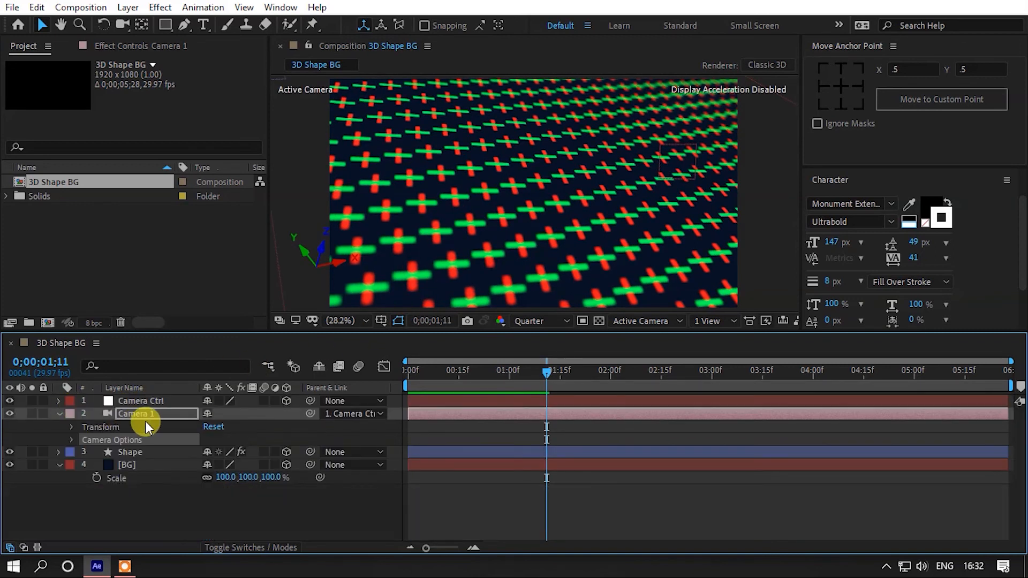
click(58, 416)
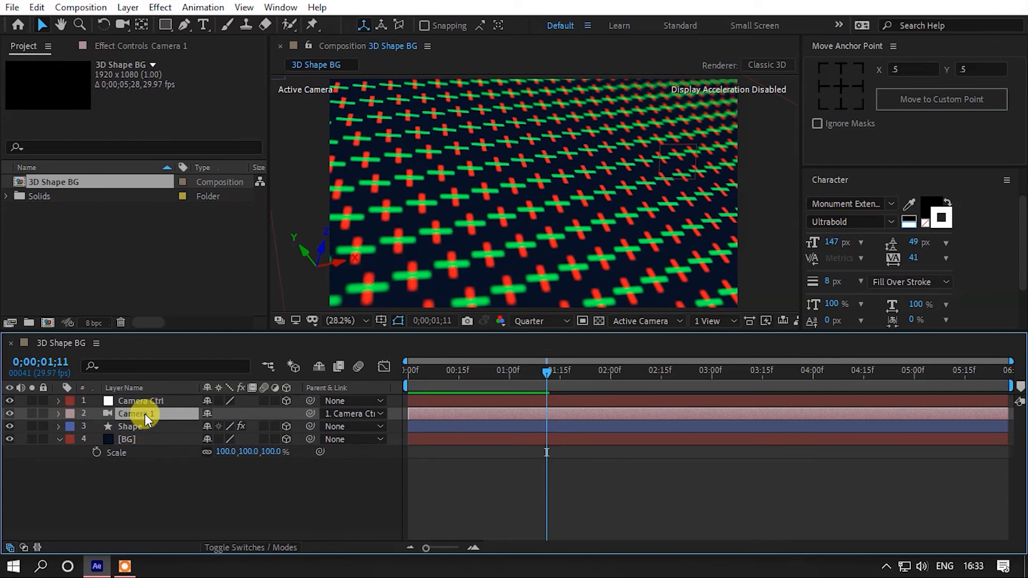
click(62, 441)
click(58, 441)
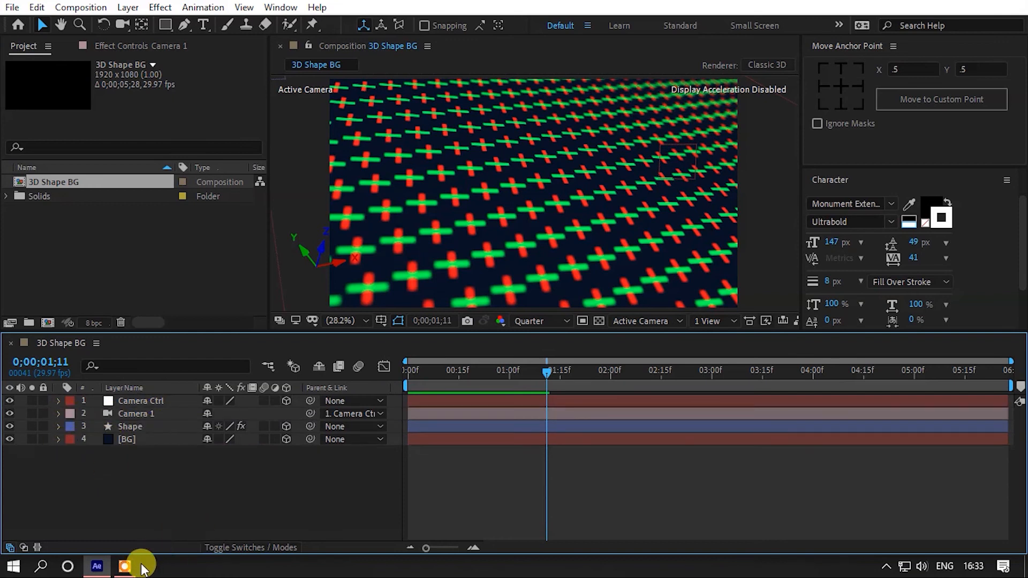
- Replay the animation from the first frame to check the spin speed of the plus shapes
drag(439, 374, 350, 383)
key(space)
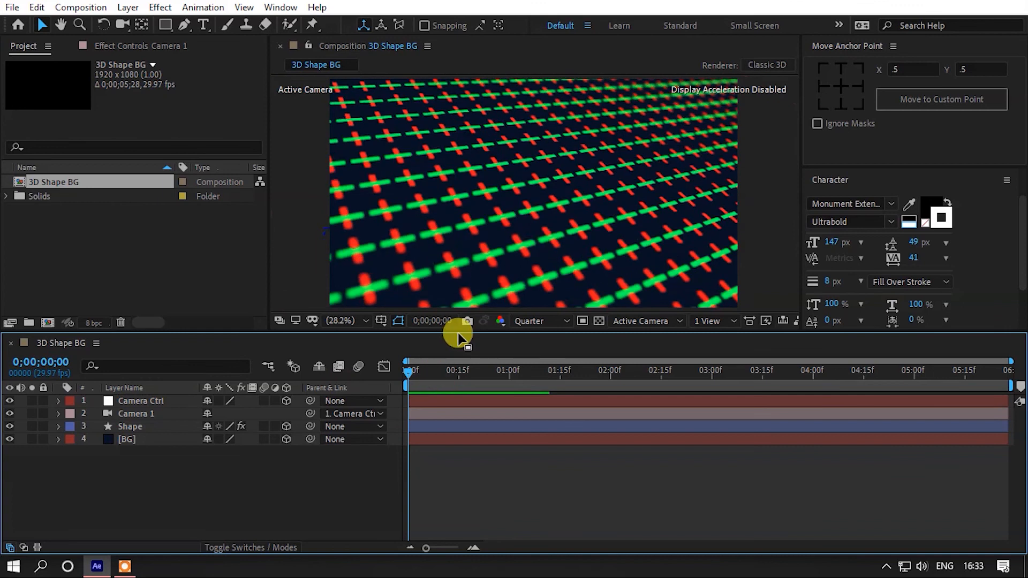
key(space)
- Inspect the rotation and transform properties of the Shape layer for the spin keyframes
click(128, 427)
key(r)
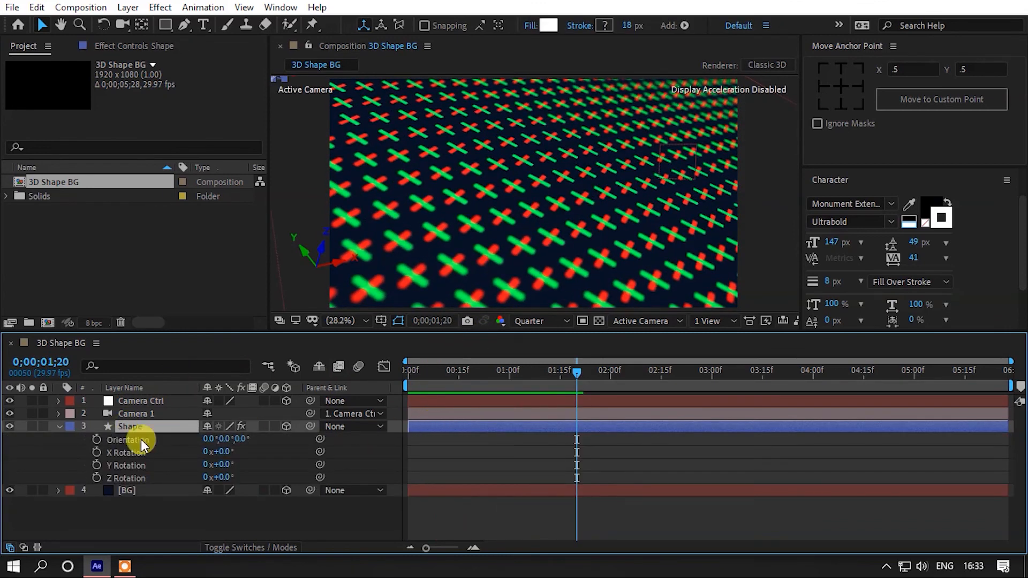
click(60, 427)
click(60, 426)
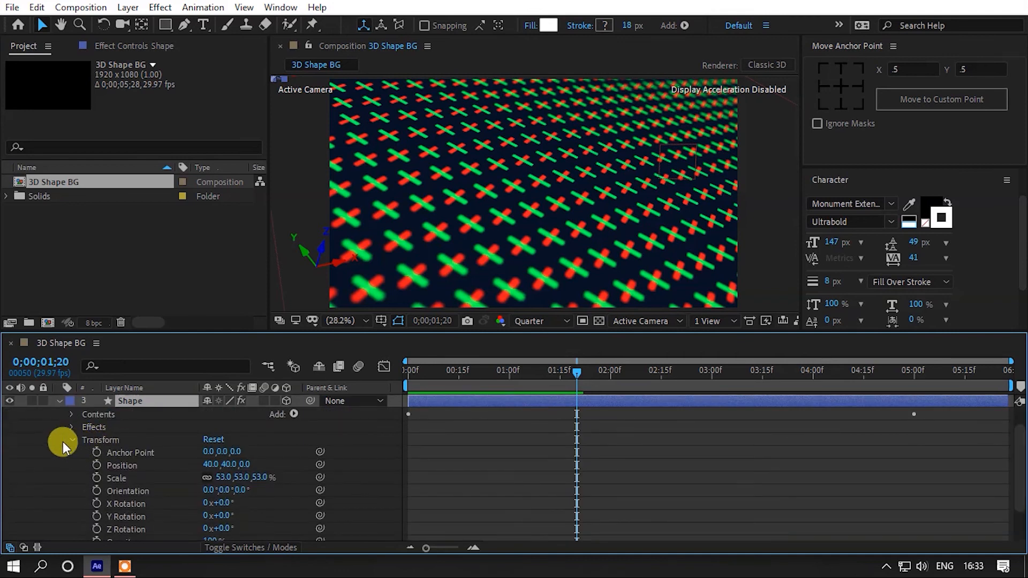
scroll(139, 438, down, 2)
scroll(102, 445, up, 3)
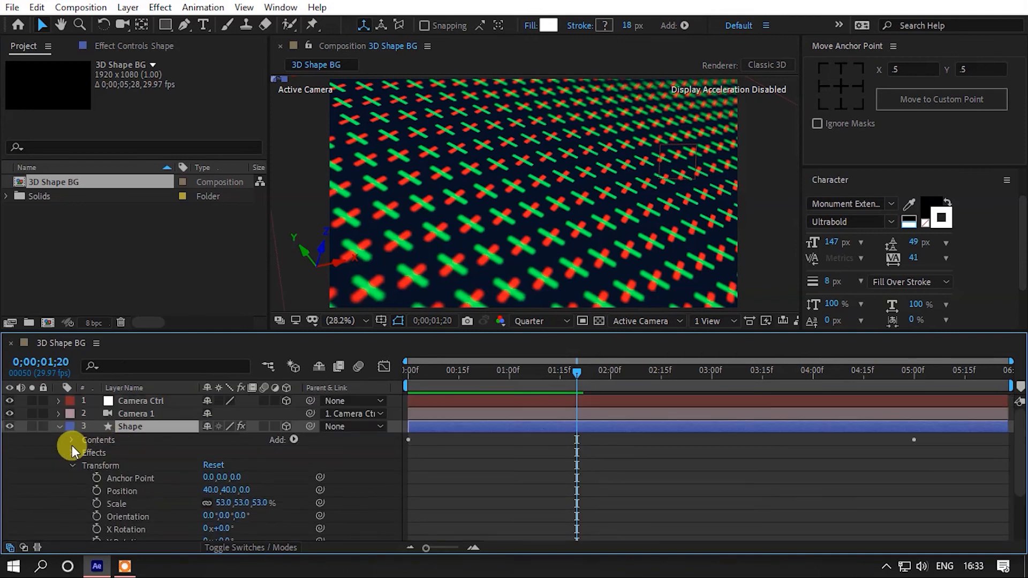
- Set the Shape layer's Group 1 Rotation keyframe at 0;00;05;00 to 1 full revolution
click(72, 440)
click(107, 465)
click(102, 452)
click(84, 452)
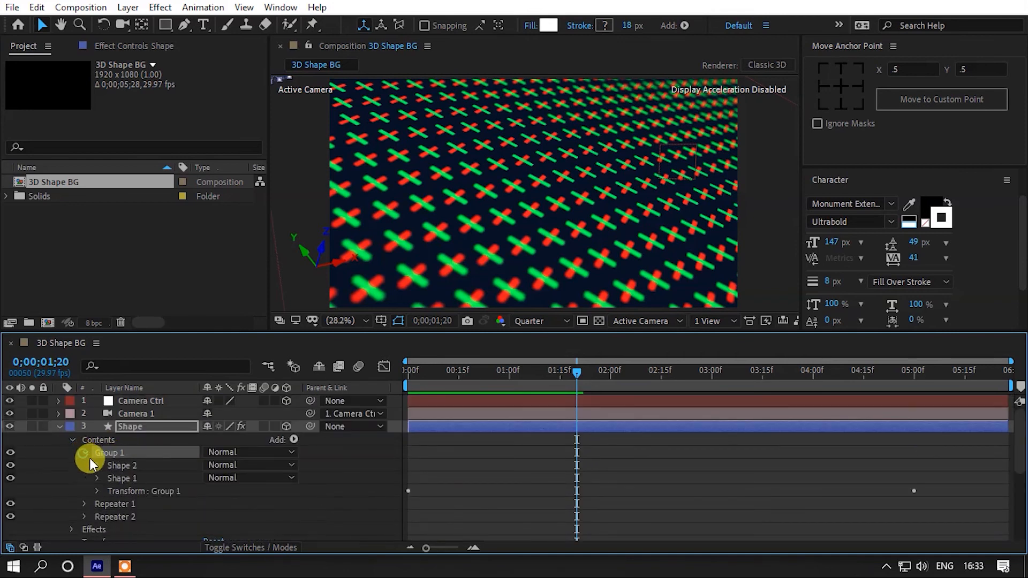
click(123, 491)
click(97, 491)
scroll(299, 495, down, 2)
click(913, 377)
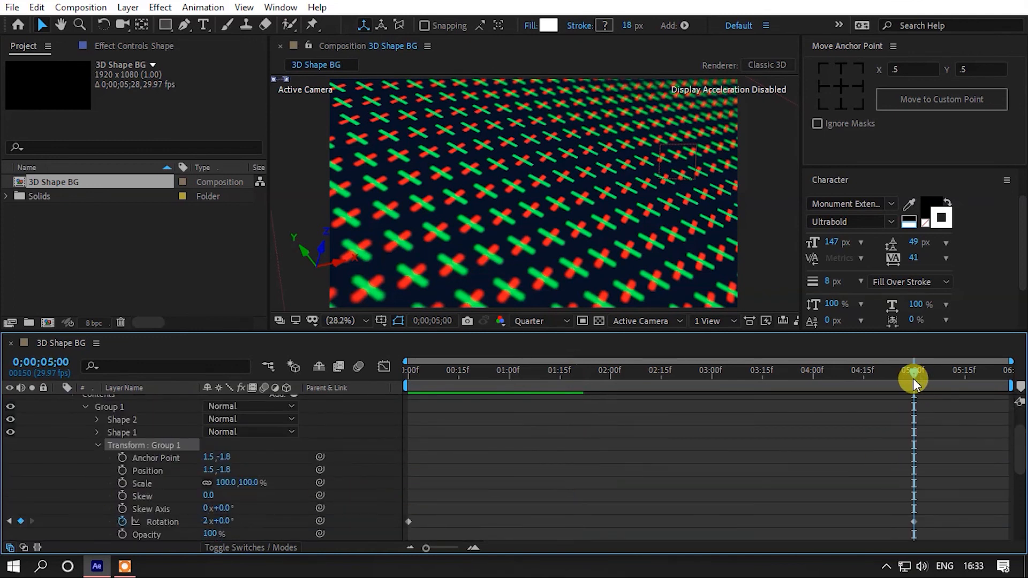
click(208, 522)
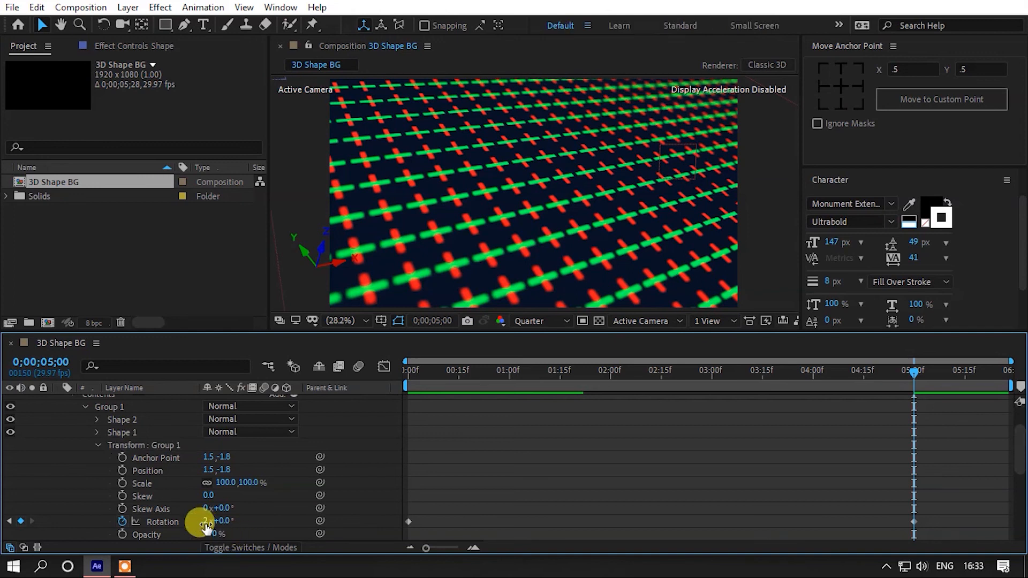
text(1)
key(Return)
- Play the animation from the first frame to check the slower spin, and collapse the Shape layer's properties
drag(456, 375, 407, 375)
key(space)
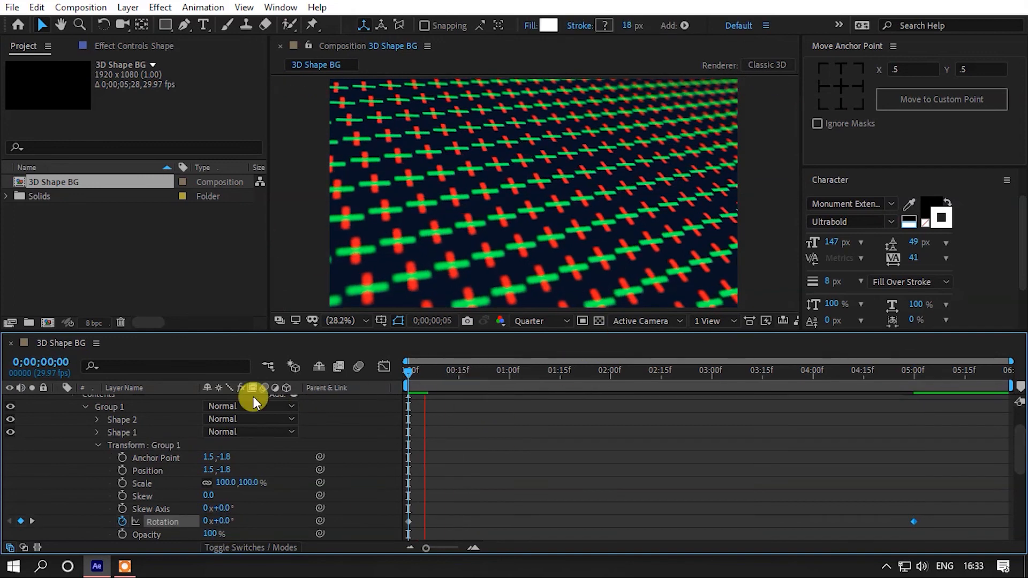
scroll(71, 428, up, 2)
click(60, 420)
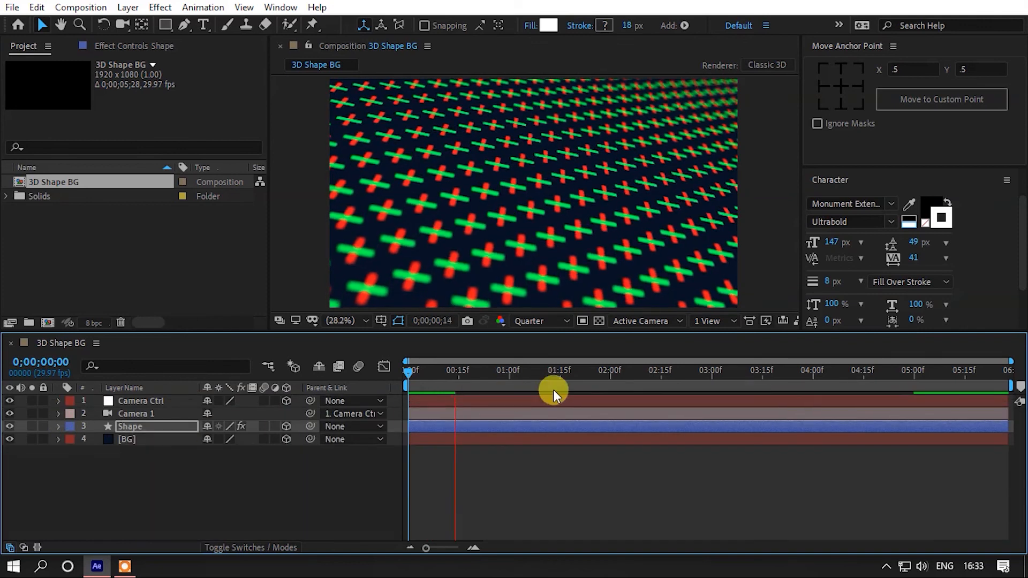
- Set the preview resolution to Full and view the plus shapes at frame 0;00;00;14
drag(454, 381, 578, 377)
click(538, 335)
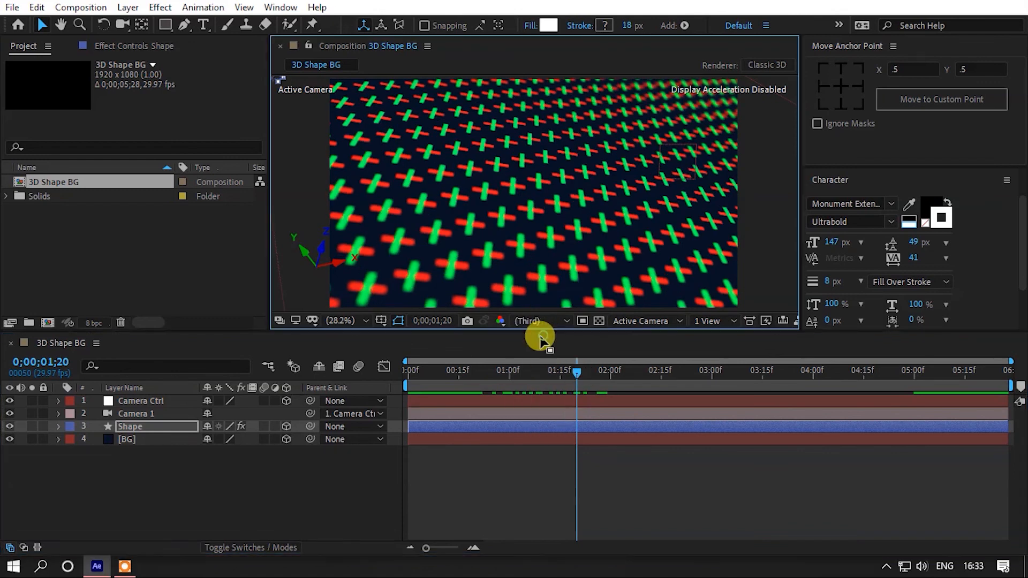
click(540, 319)
click(544, 355)
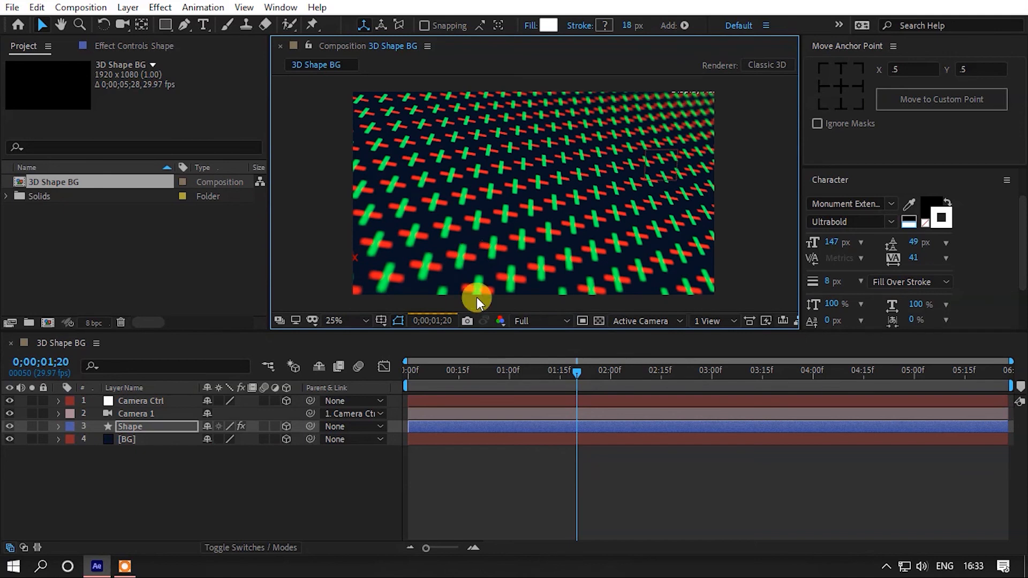
drag(429, 369, 457, 369)
- Apply the Drop Shadow effect to the Shape layer
click(149, 416)
click(134, 430)
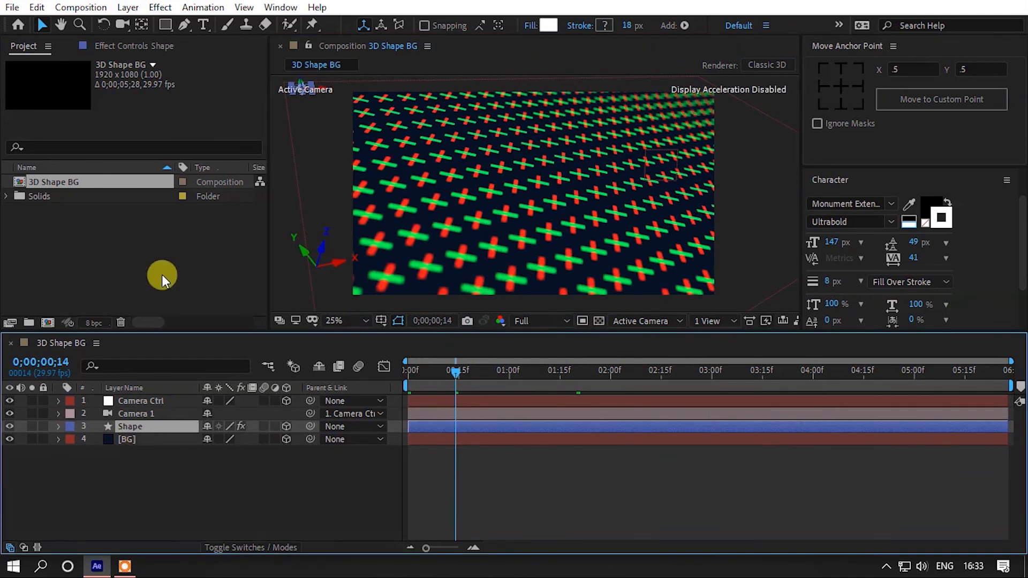
key(ctrl+space)
text(sd)
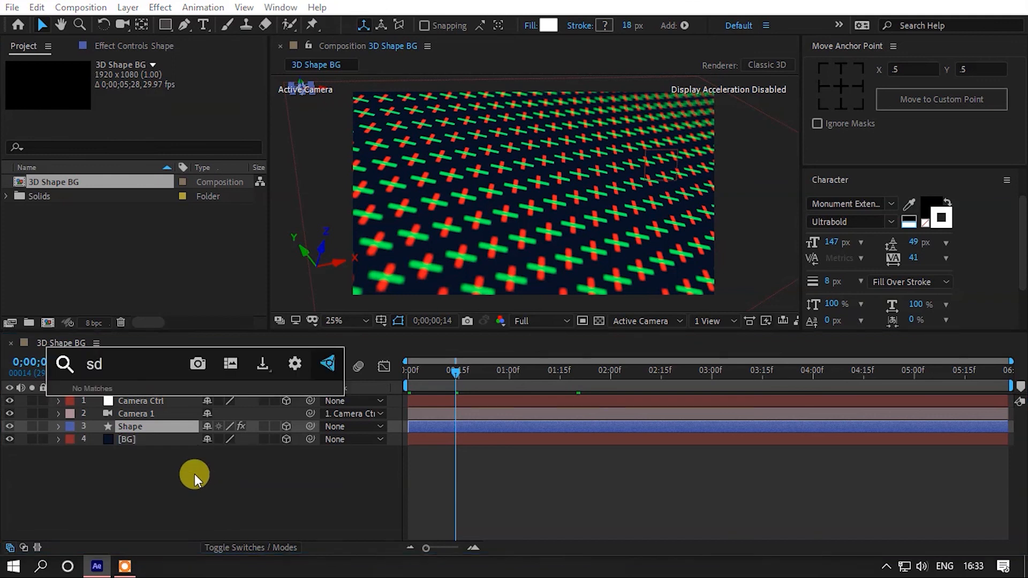
key(BackSpace)
key(BackSpace)
text(dr)
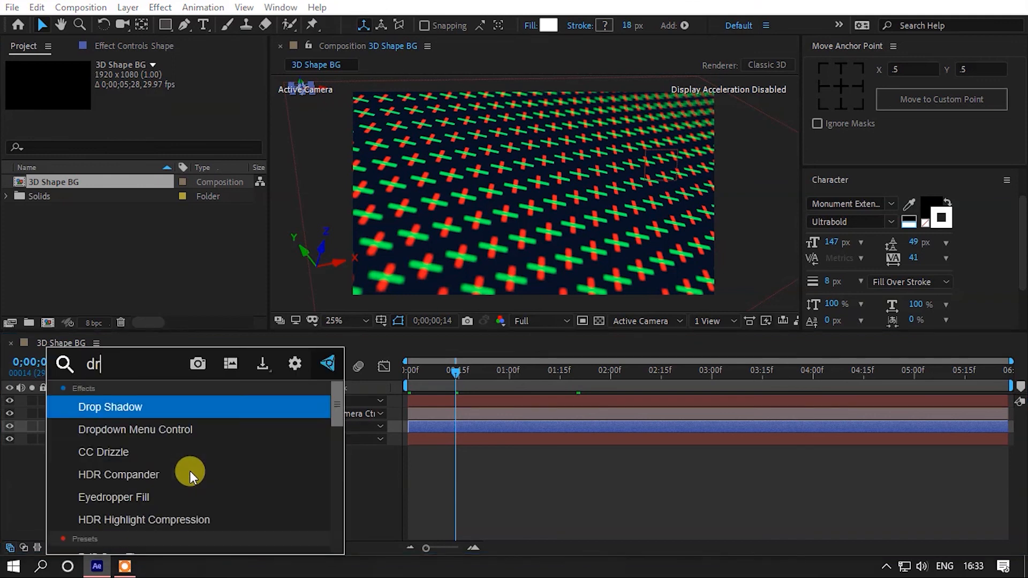
key(Return)
- Examine the shadow on the plus shapes up close at Full resolution and set the Drop Shadow softness to 10
scroll(406, 205, up, 5)
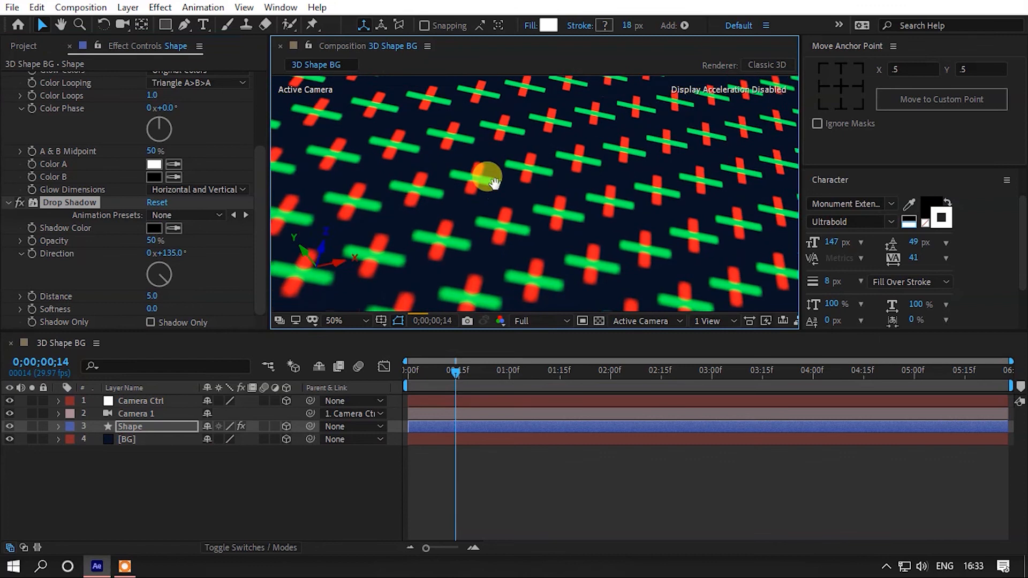
click(528, 320)
click(527, 350)
drag(690, 136, 452, 314)
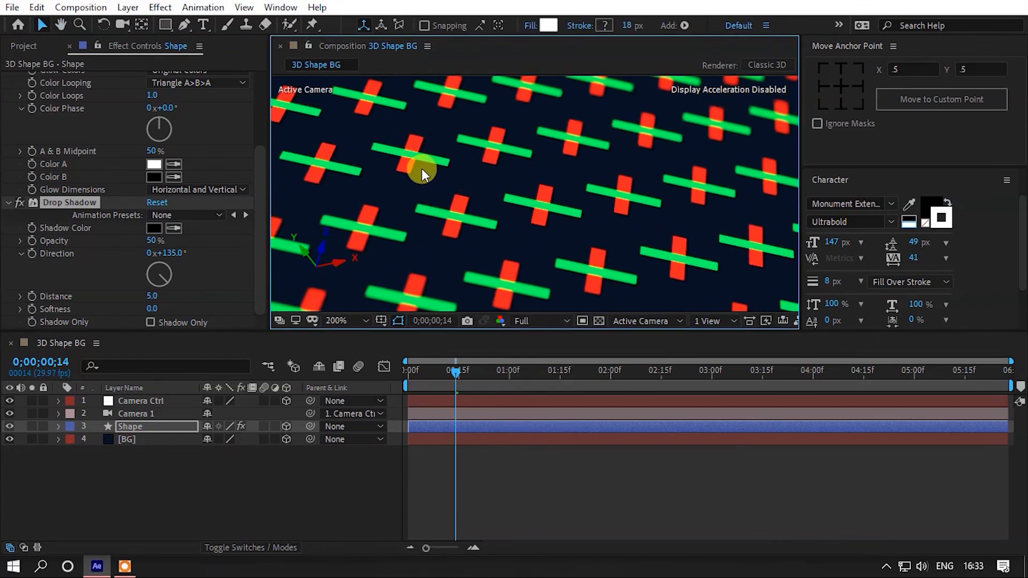
scroll(422, 168, up, 1)
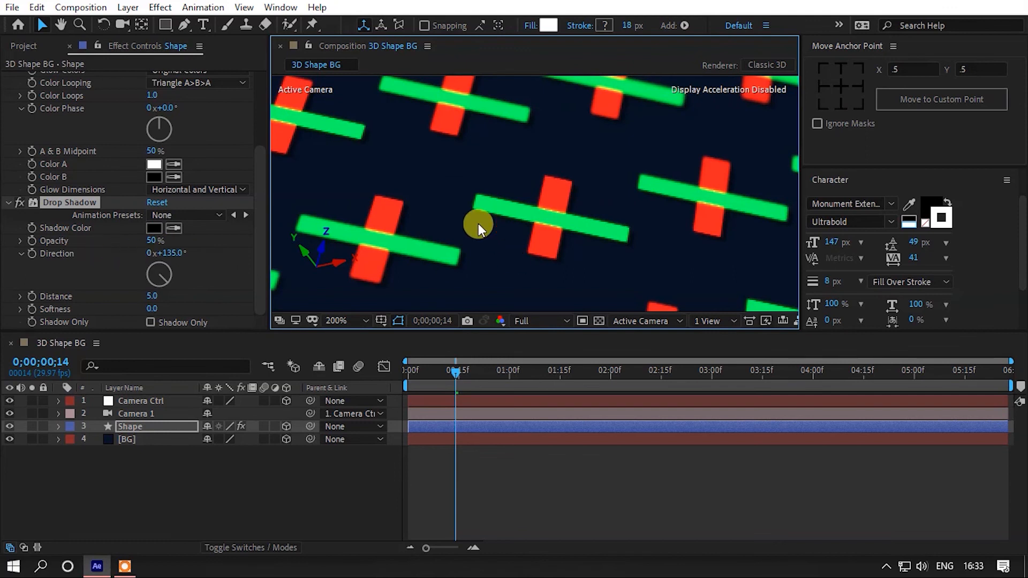
scroll(477, 223, down, 1)
click(154, 308)
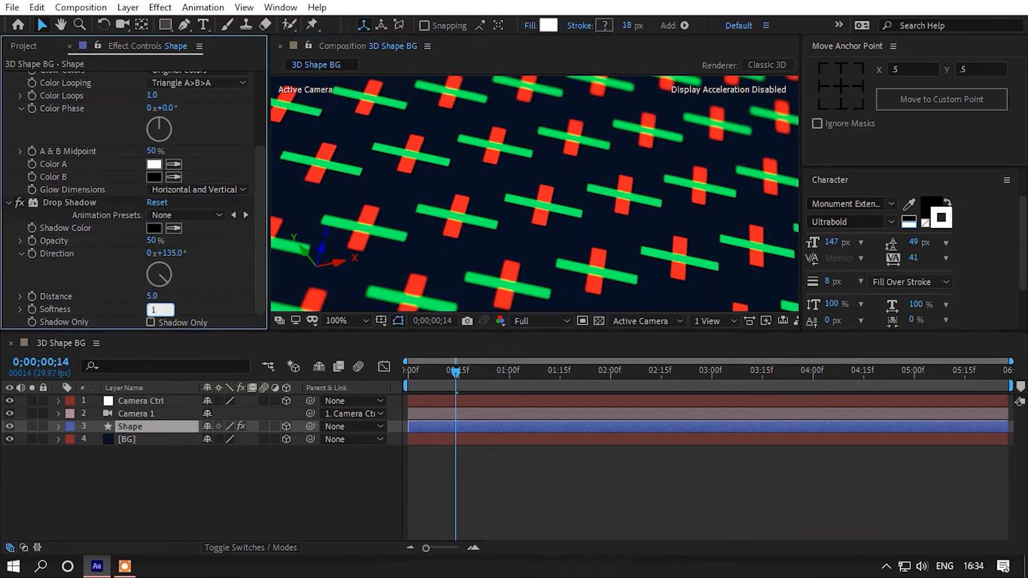
text(10)
key(Return)
click(240, 495)
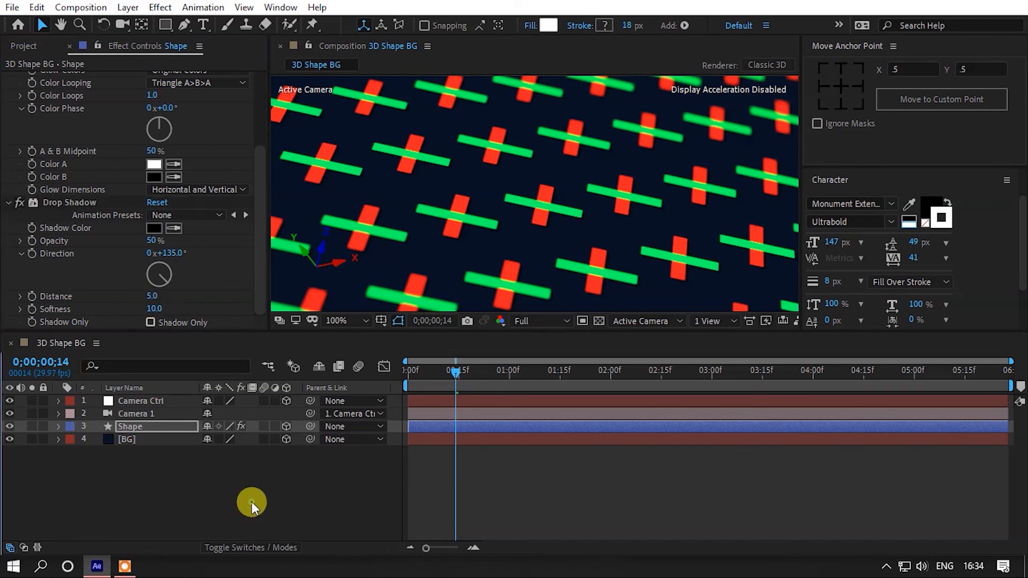
- Set the preview resolution back to Quarter and play the animation with the drop shadow from the first frame
scroll(377, 262, down, 2)
key(shift+slash)
drag(456, 370, 263, 363)
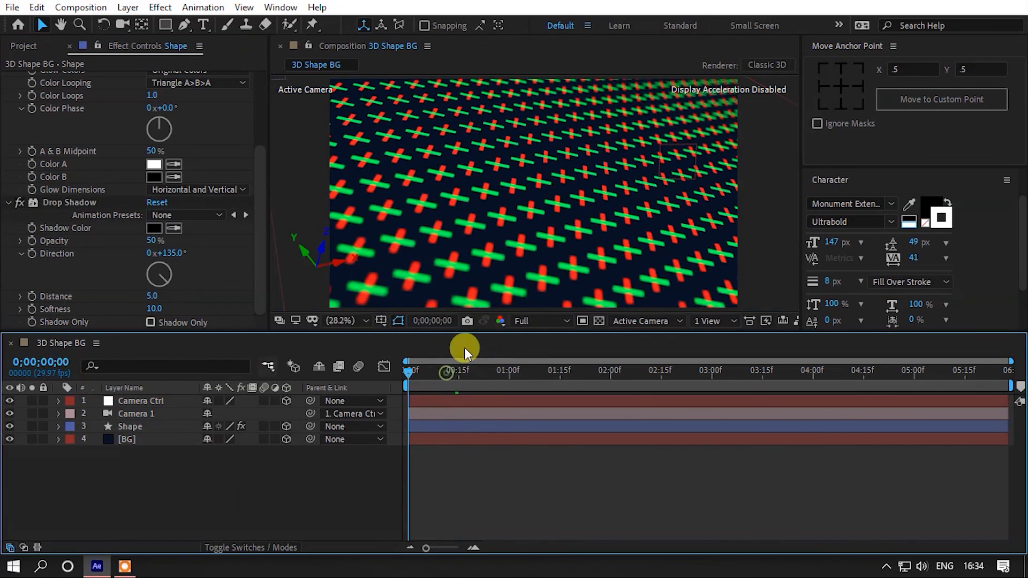
click(538, 320)
click(536, 409)
click(335, 375)
key(space)
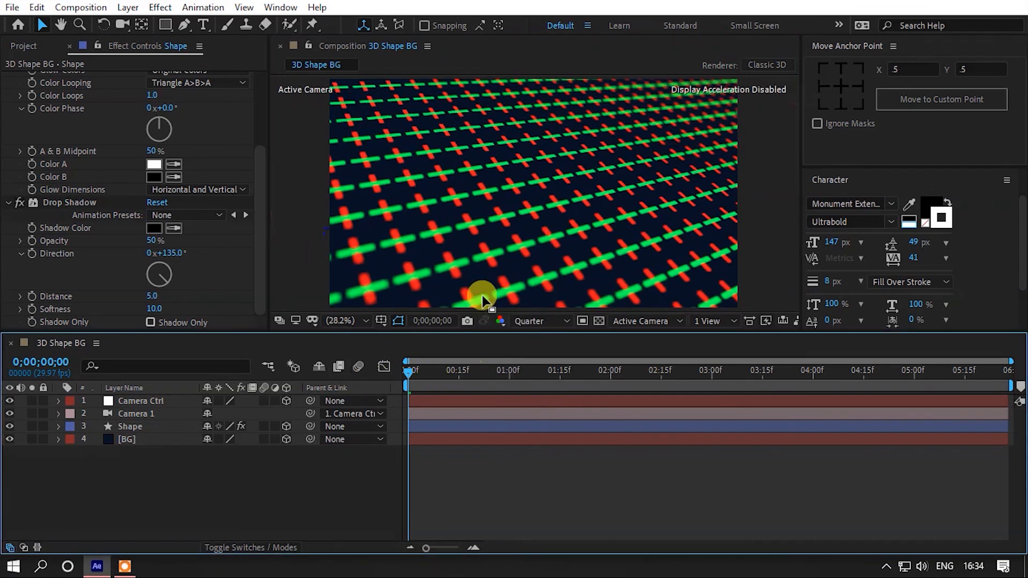